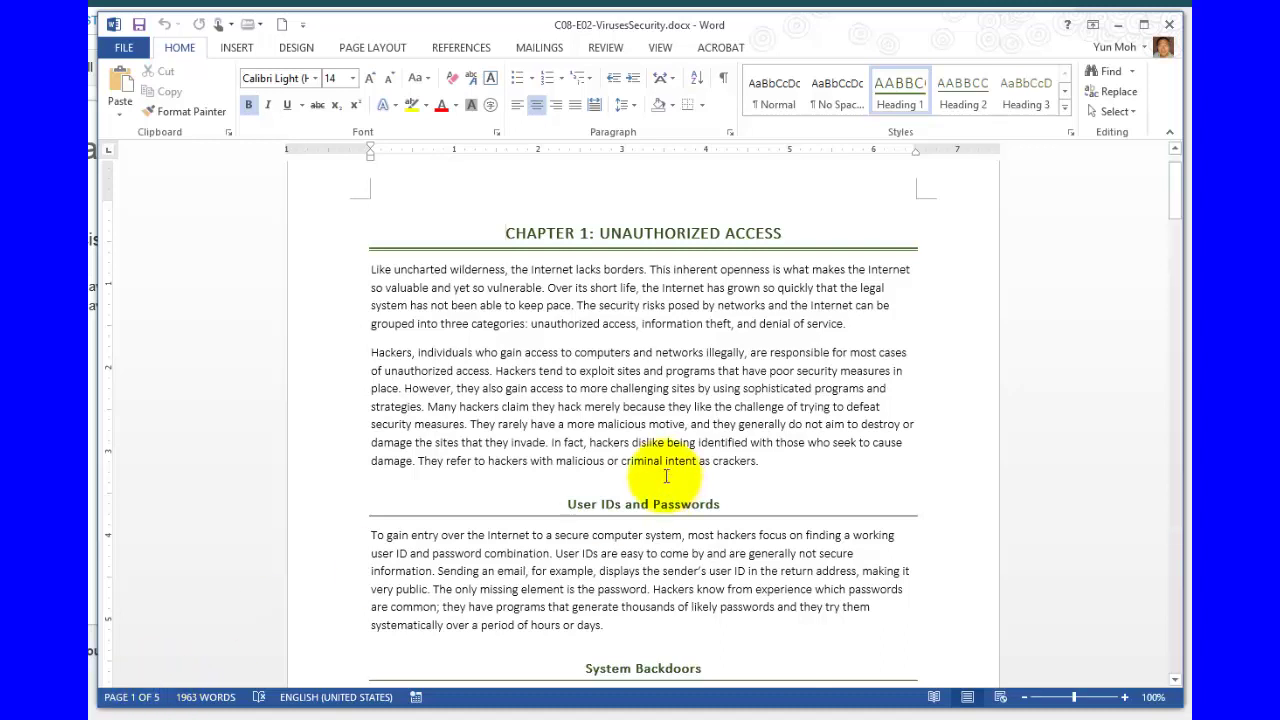
# Check the styles of the opening paragraph, the Chapter 1 heading and the User IDs and Passwords heading
pyautogui.click(640, 396)
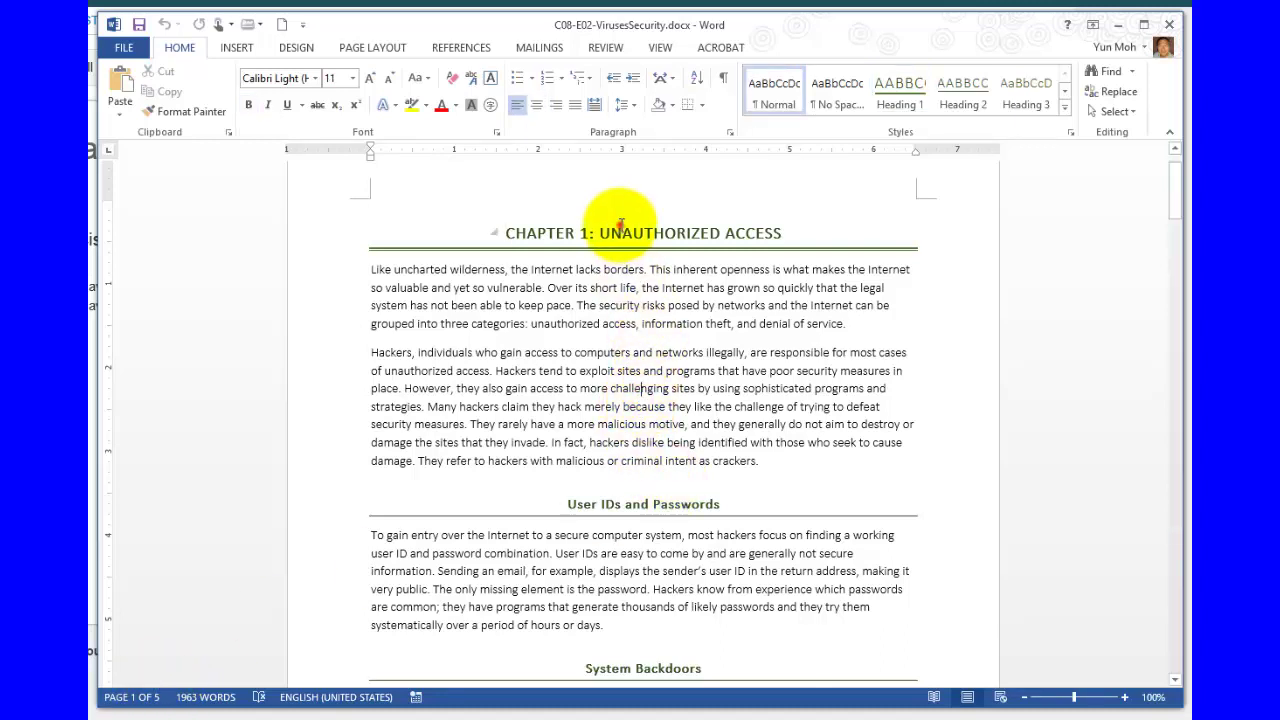
pyautogui.click(620, 226)
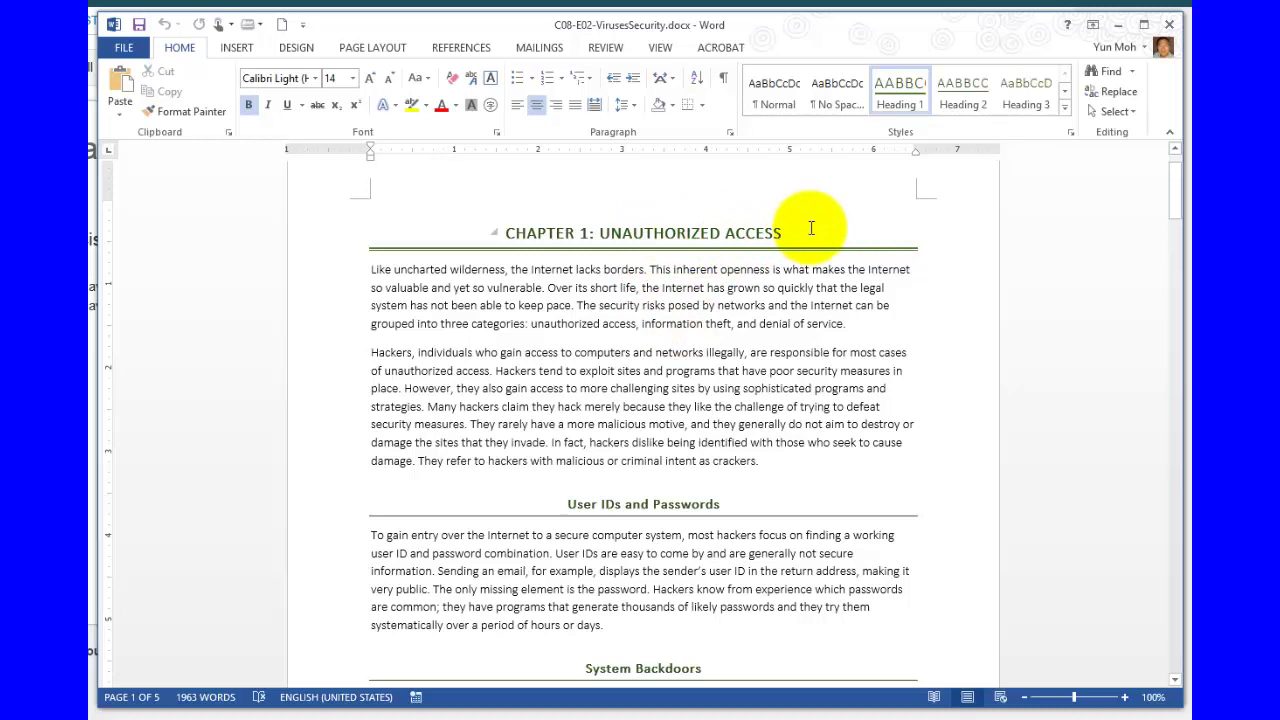
pyautogui.moveTo(811, 228); pyautogui.dragTo(503, 232)
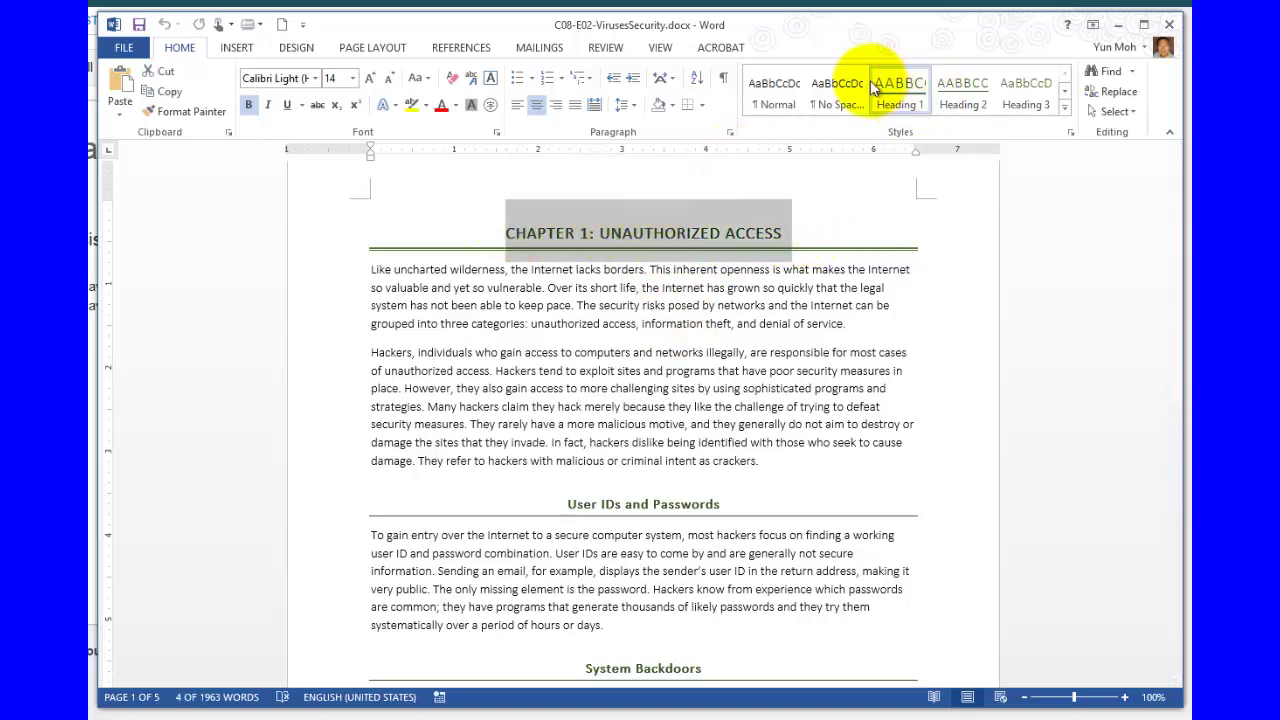
pyautogui.click(655, 502)
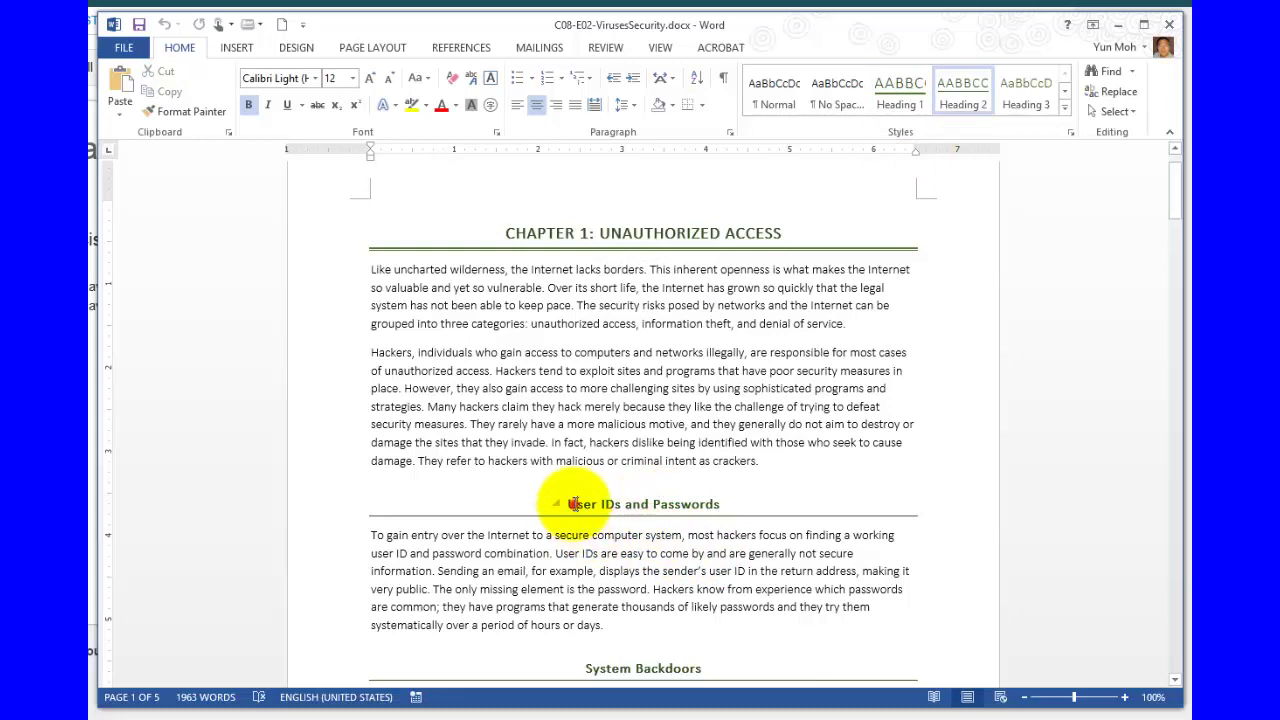
pyautogui.moveTo(569, 504); pyautogui.dragTo(724, 504)
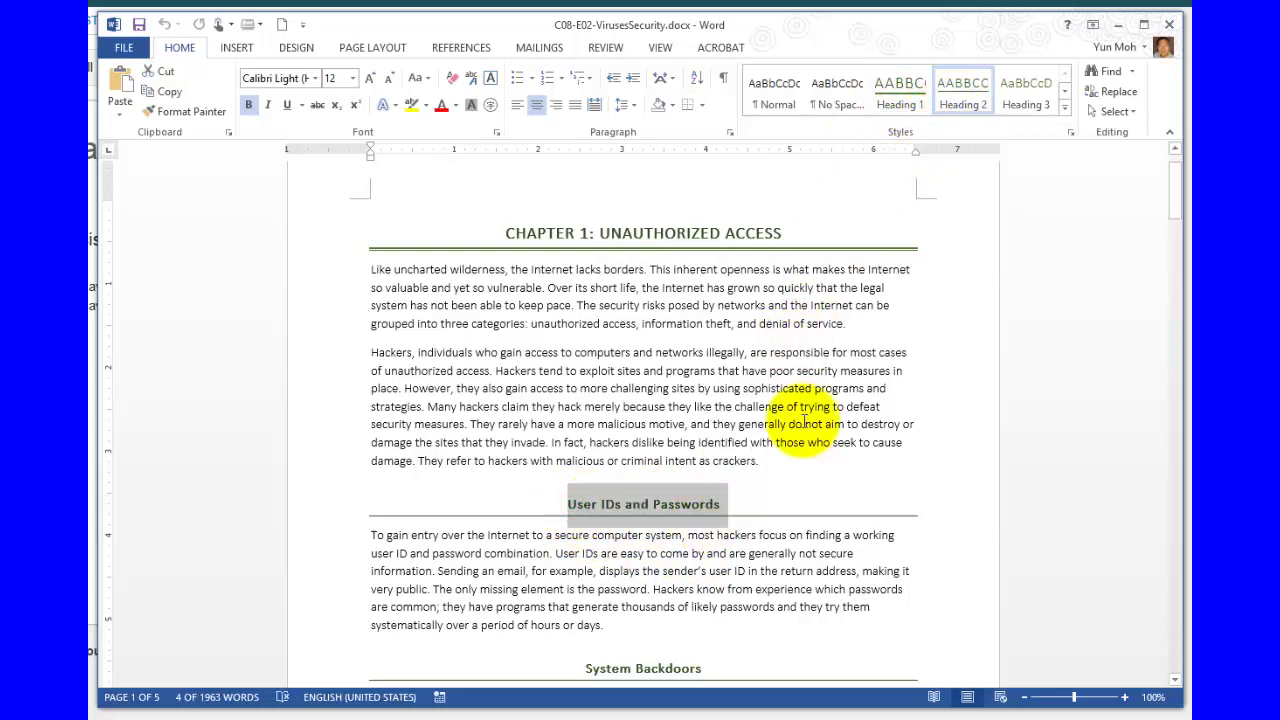
pyautogui.scroll(-3, 600, 650)
pyautogui.moveTo(590, 585); pyautogui.dragTo(703, 585)
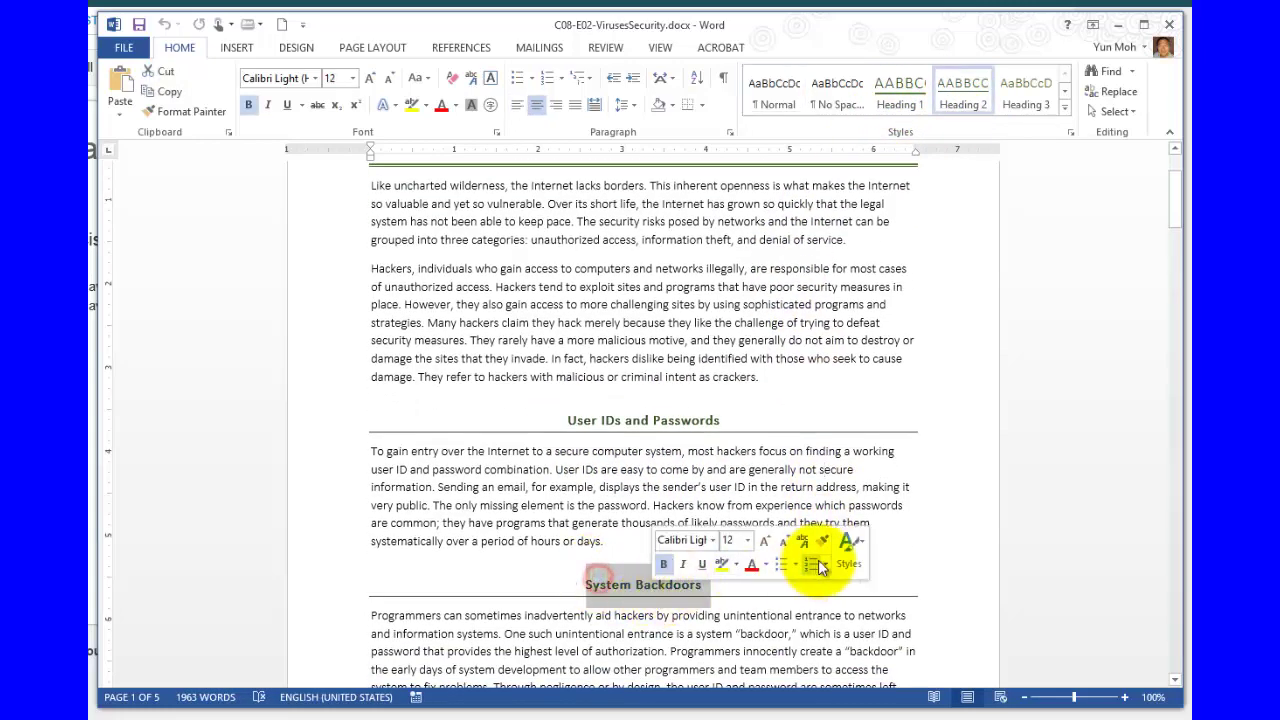
pyautogui.scroll(-12, 820, 567)
# Check the styles of the Spoofing, CHAPTER 2: INFORMATION THEFT and Wireless Device Security headings
pyautogui.click(628, 426)
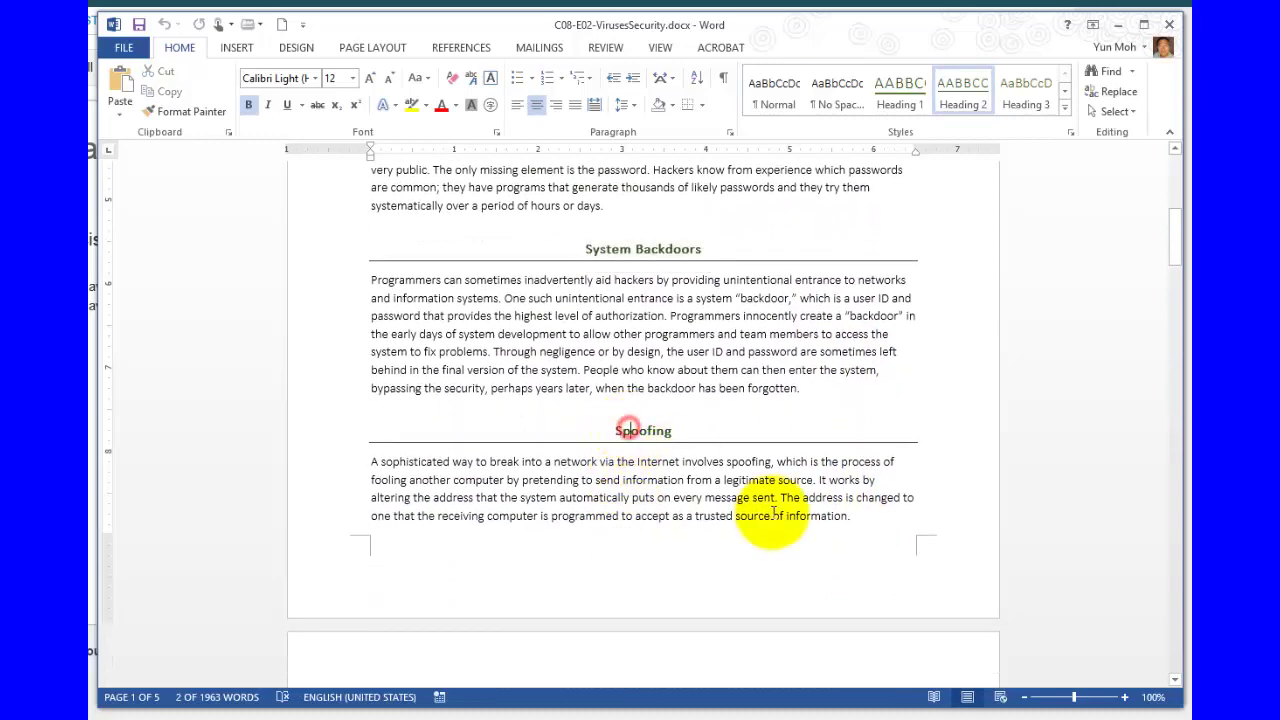
pyautogui.scroll(-18, 773, 512)
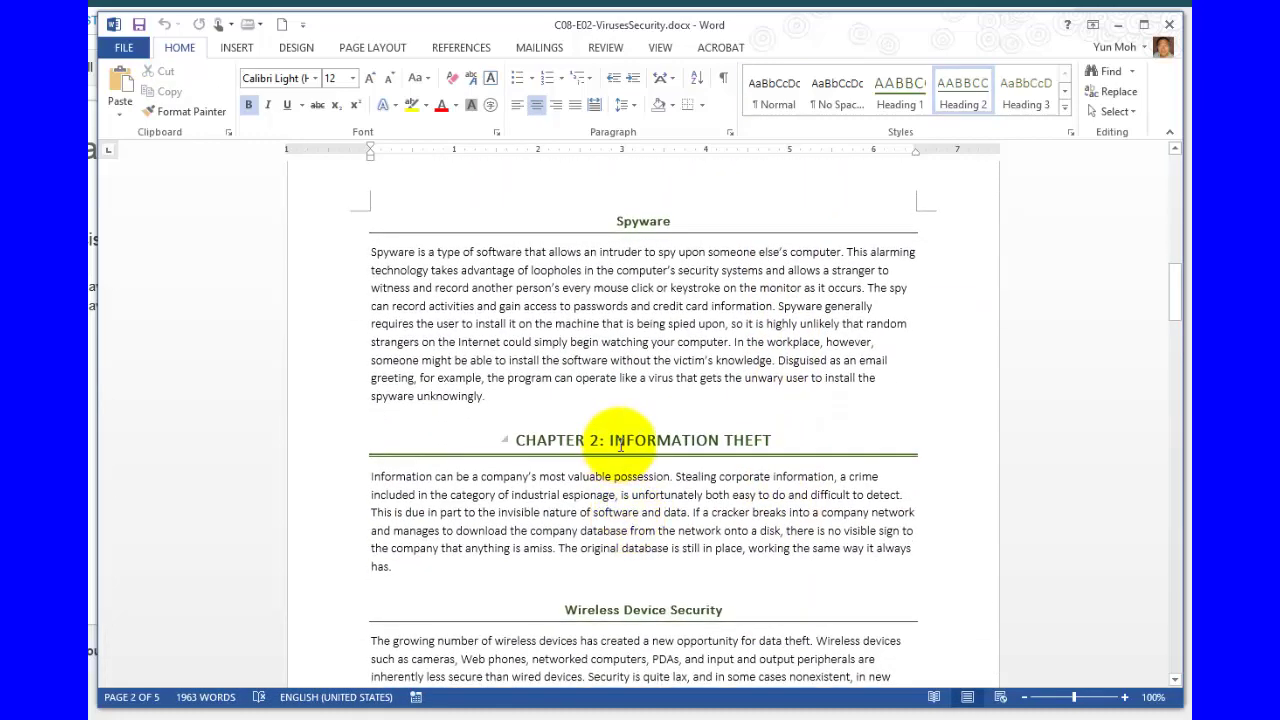
pyautogui.click(619, 442)
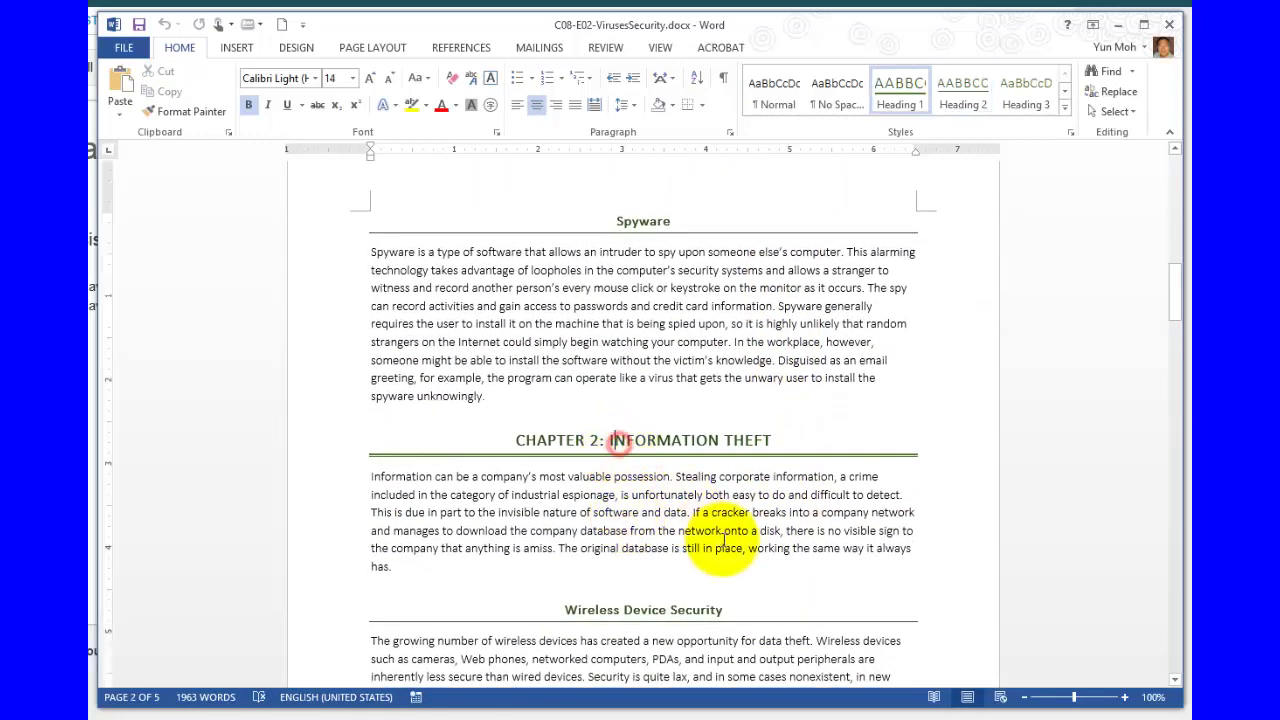
pyautogui.tripleClick(782, 437)
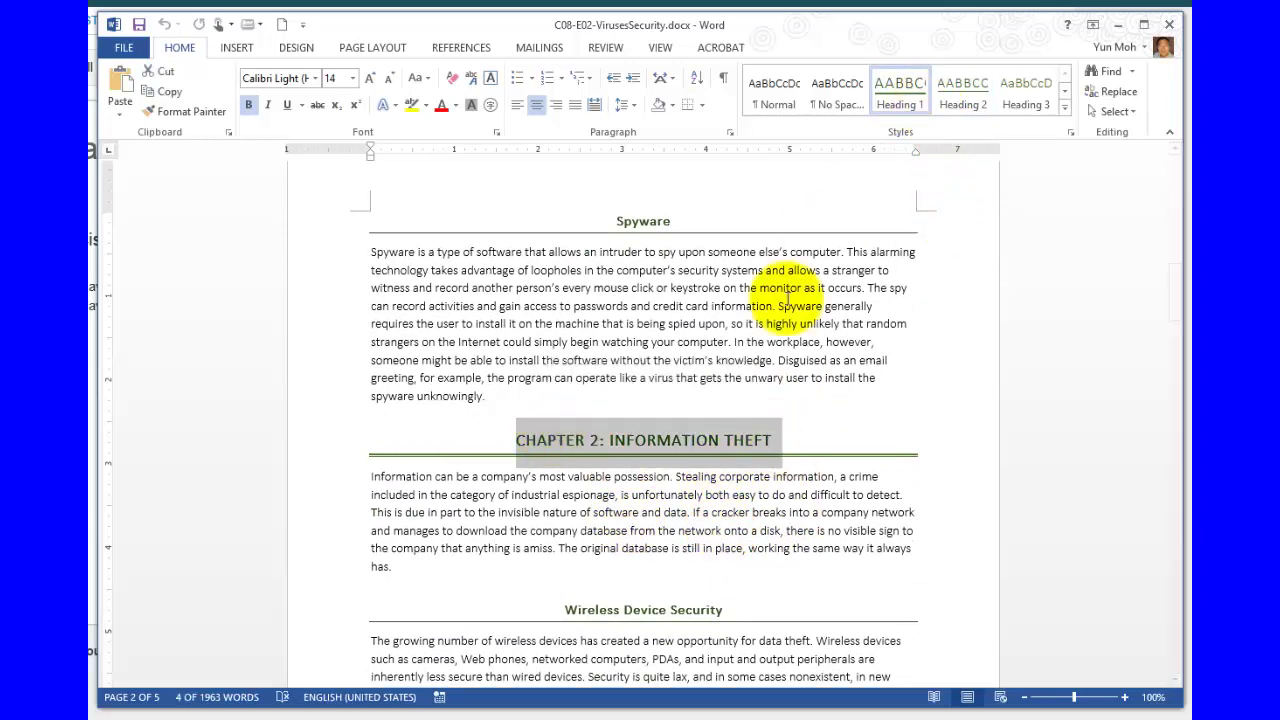
pyautogui.scroll(-2, 780, 340)
pyautogui.click(651, 526)
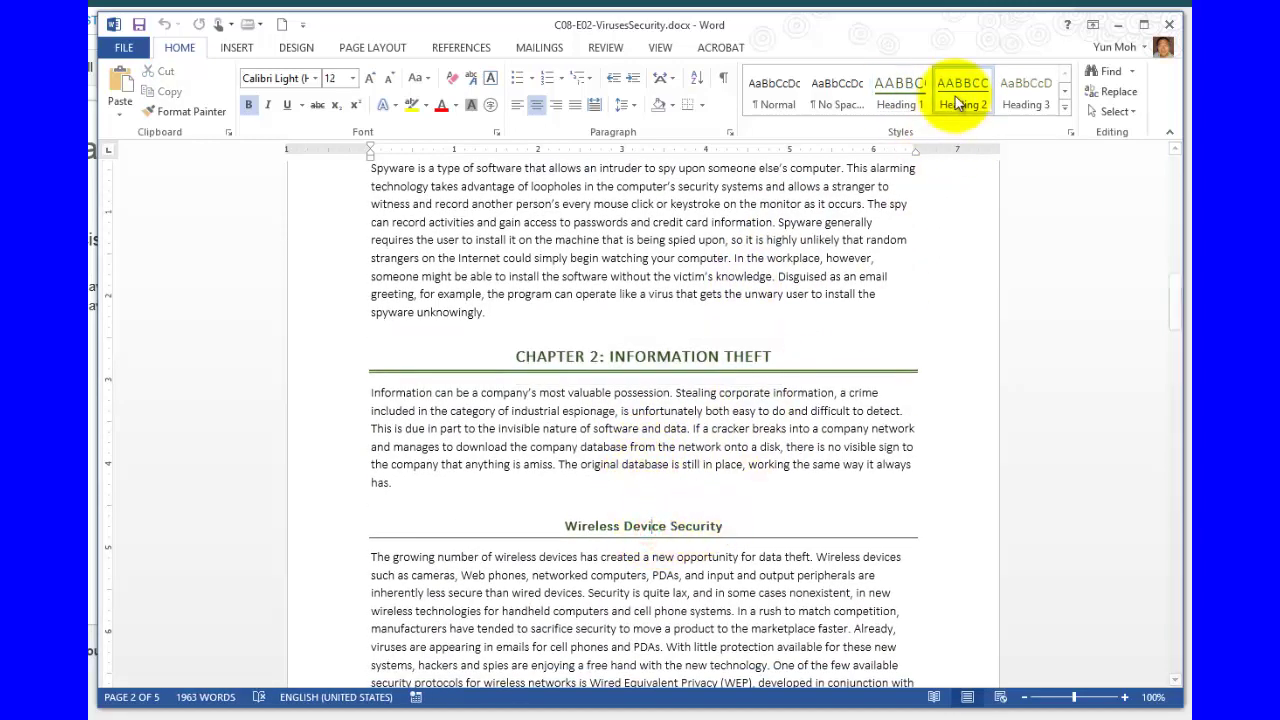
# Return to the top and turn on the Navigation Pane from the View ribbon
pyautogui.scroll(15, 766, 471)
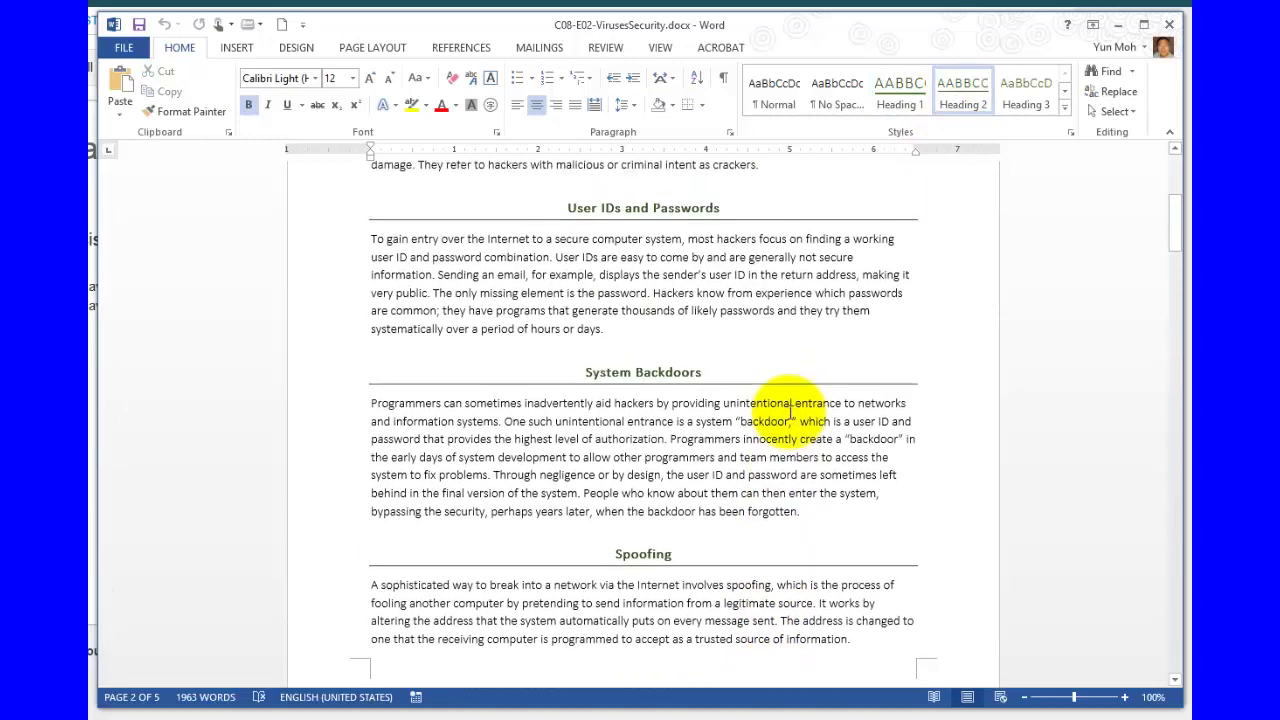
pyautogui.scroll(7, 790, 410)
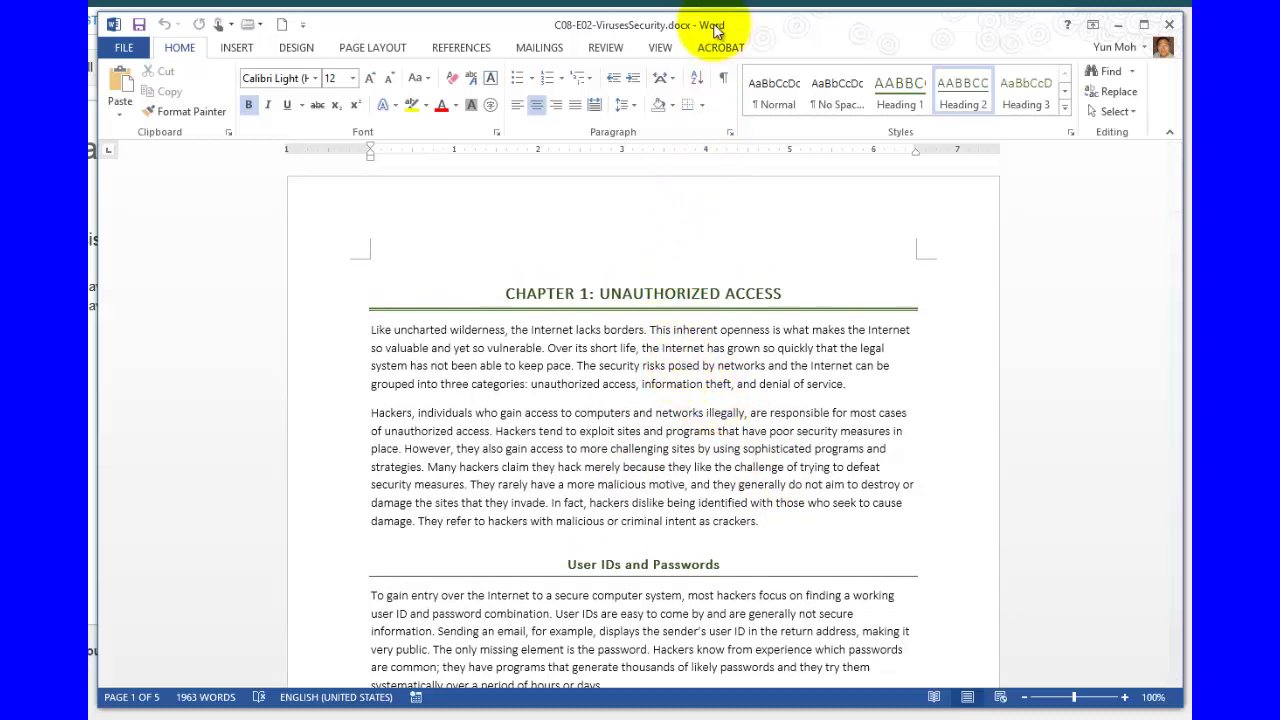
pyautogui.click(659, 50)
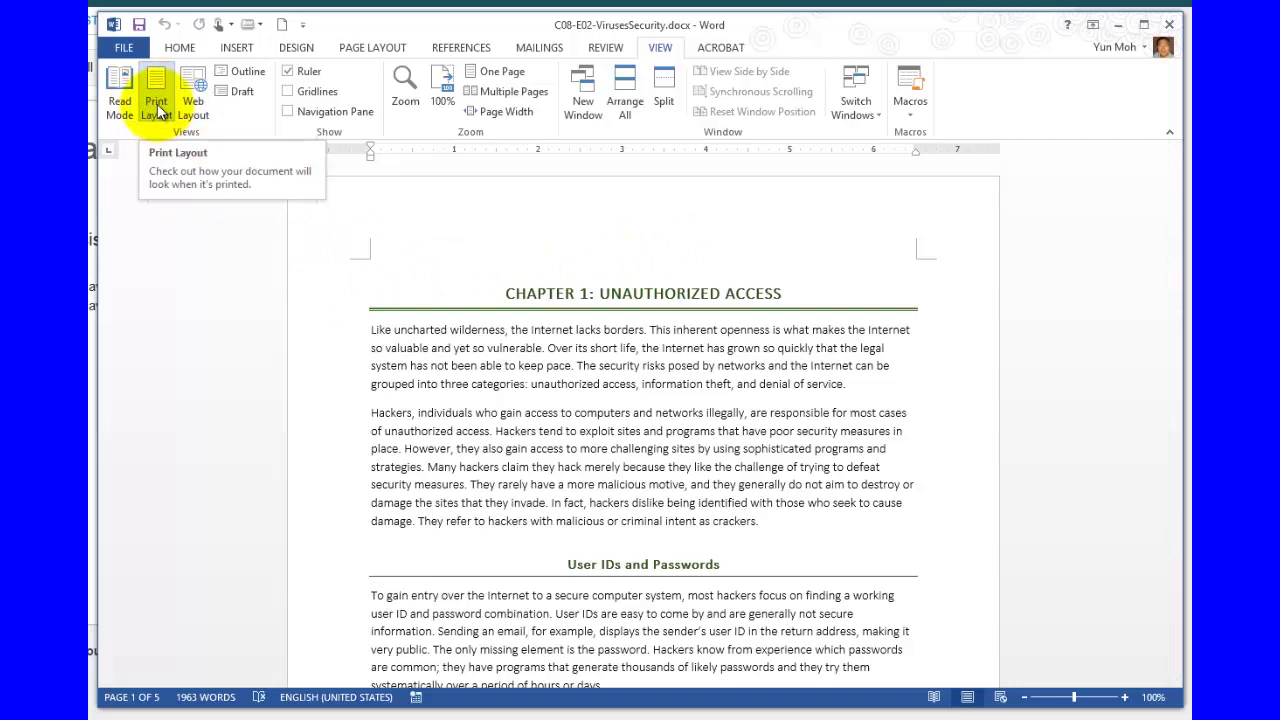
pyautogui.click(287, 111)
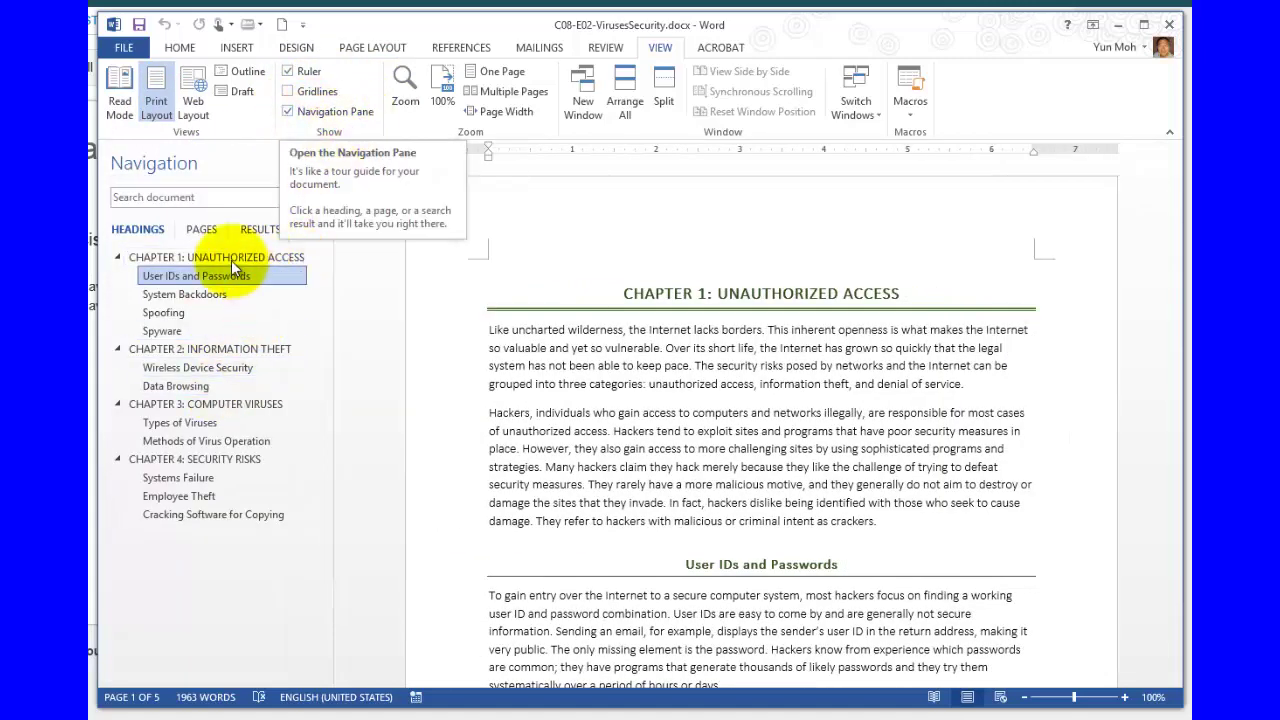
# Jump through User IDs and Passwords, System Backdoors, then Spoofing using the headings outline
pyautogui.click(600, 430)
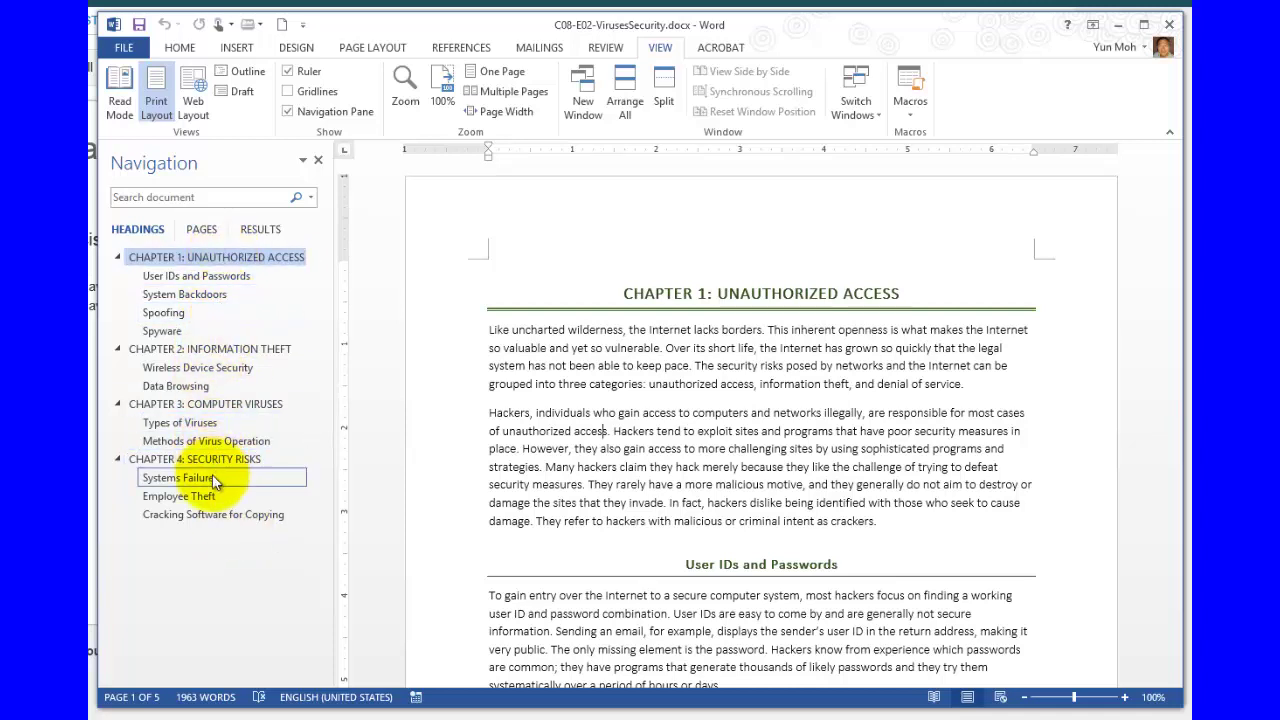
pyautogui.click(186, 280)
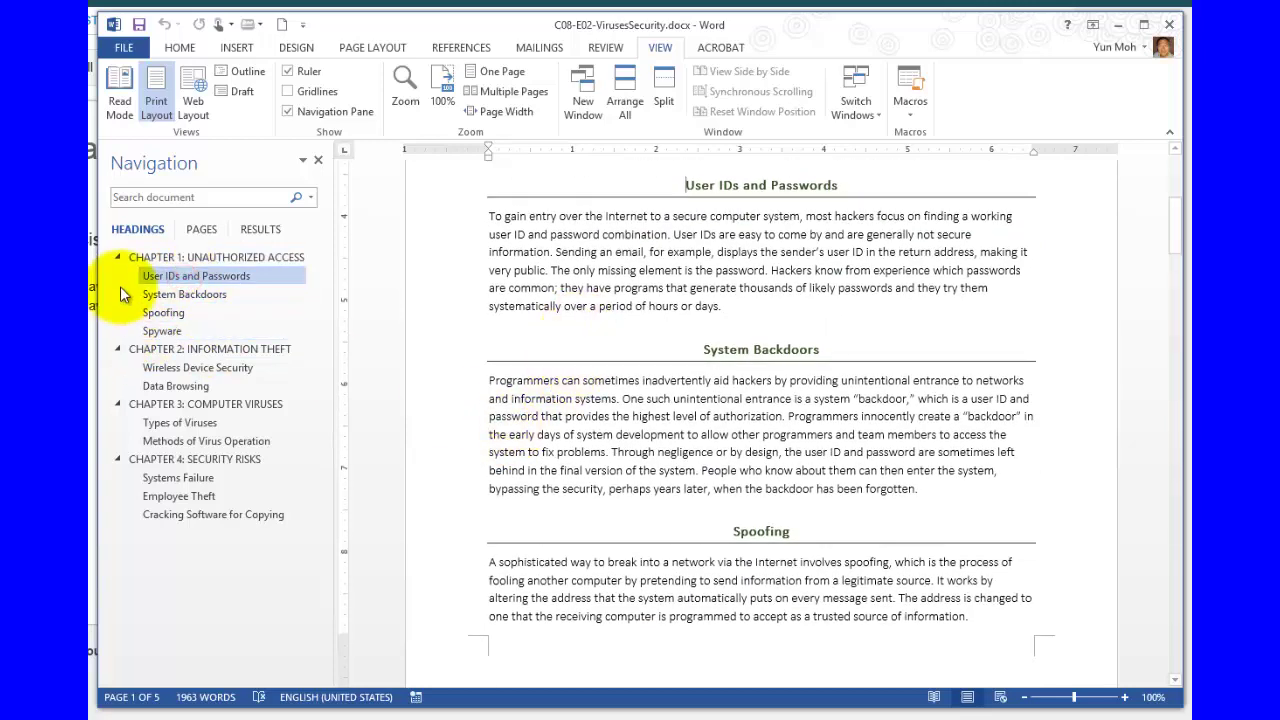
pyautogui.click(188, 300)
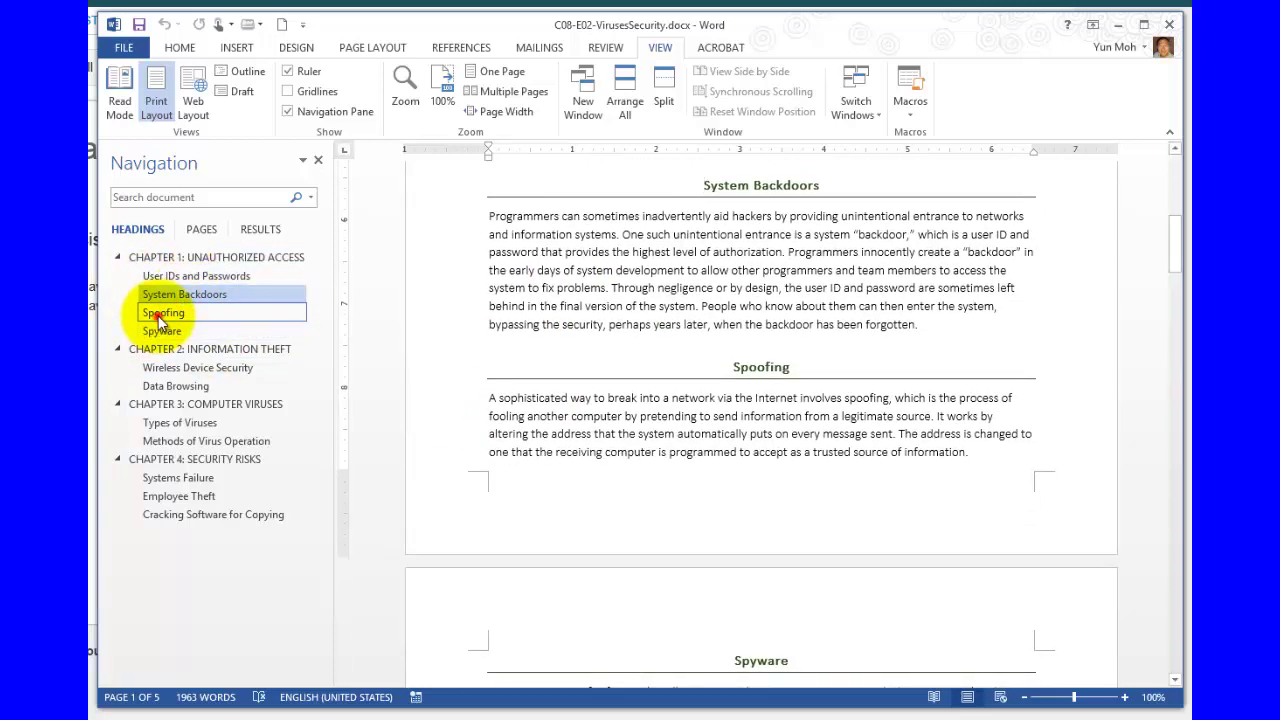
pyautogui.click(163, 313)
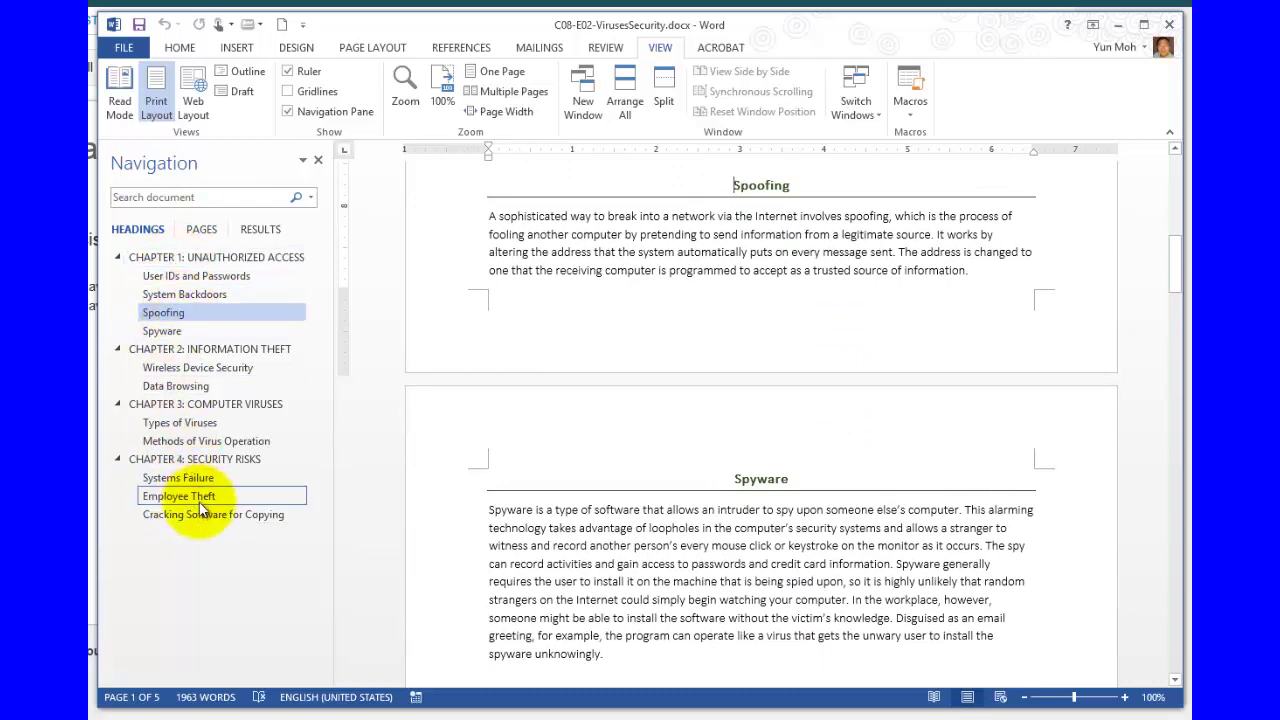
# Select the Spoofing heading, inspect its paragraph style, and return to the Spoofing section
pyautogui.scroll(2, 748, 288)
pyautogui.doubleClick(755, 268)
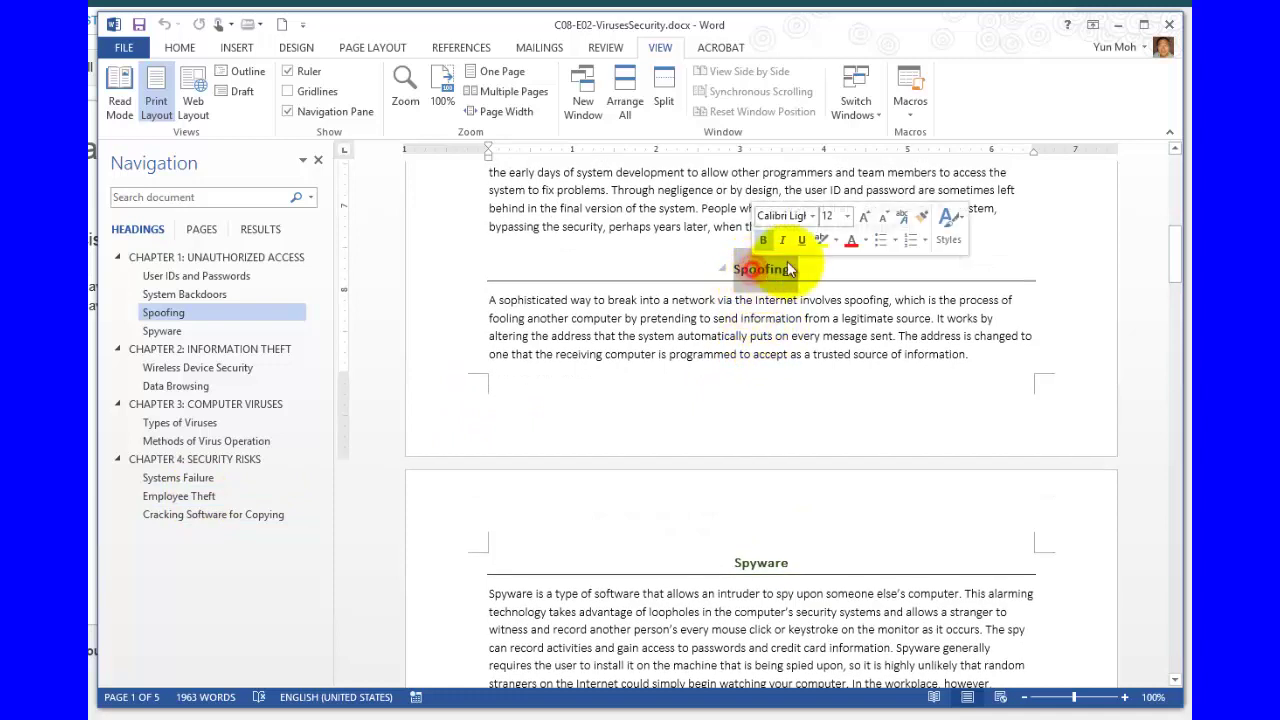
pyautogui.click(175, 48)
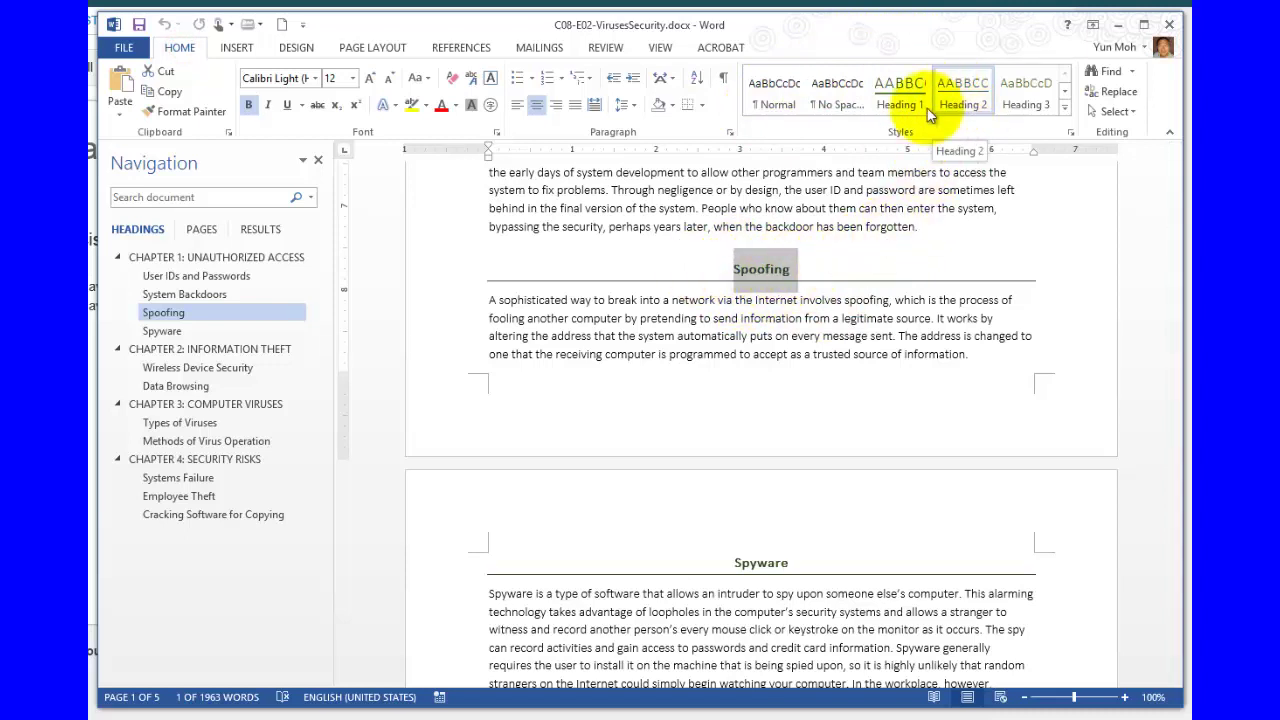
pyautogui.doubleClick(762, 270)
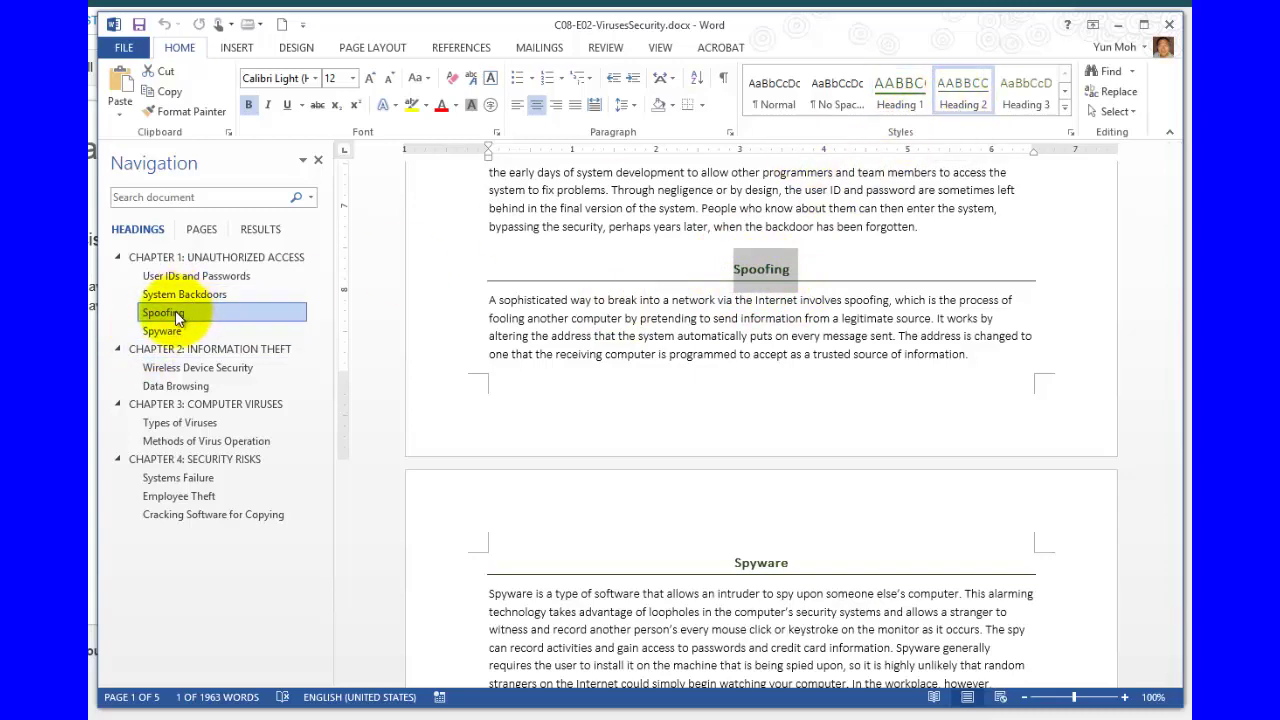
pyautogui.click(246, 314)
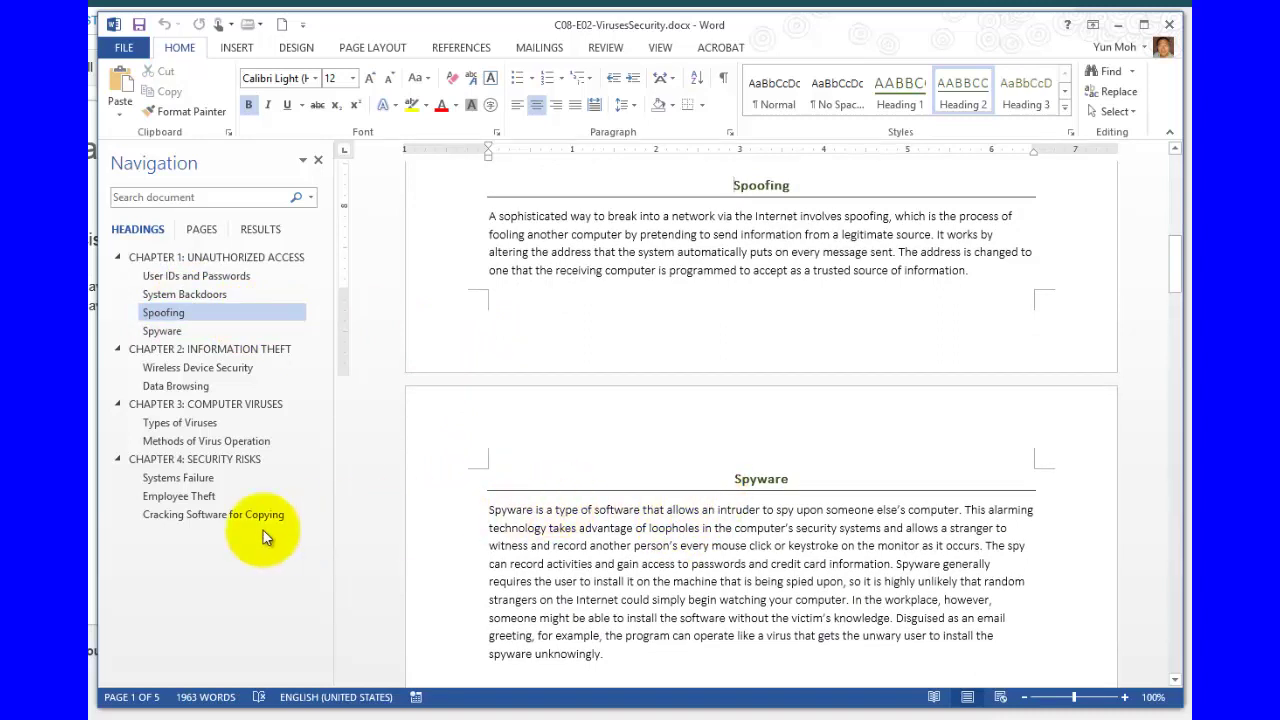
# Jump to CHAPTER 4: SECURITY RISKS, then to its Systems Failure section, selecting each heading
pyautogui.click(190, 460)
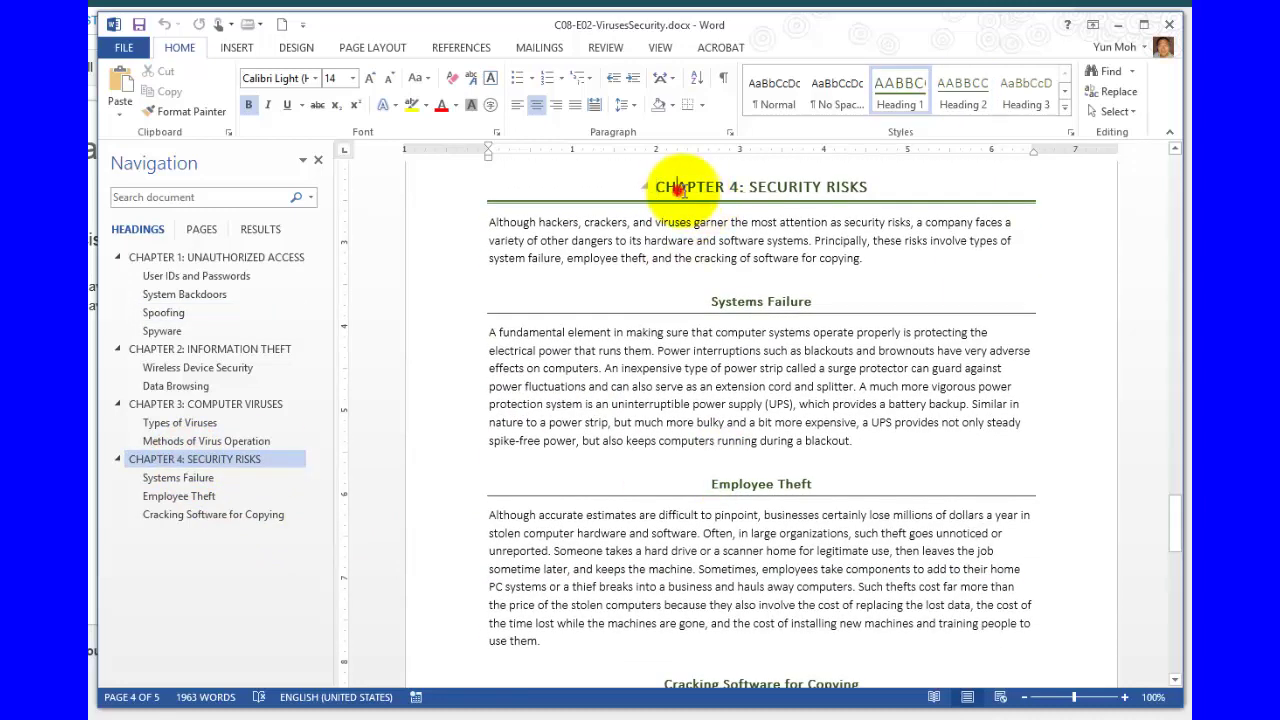
pyautogui.moveTo(678, 188); pyautogui.dragTo(867, 188)
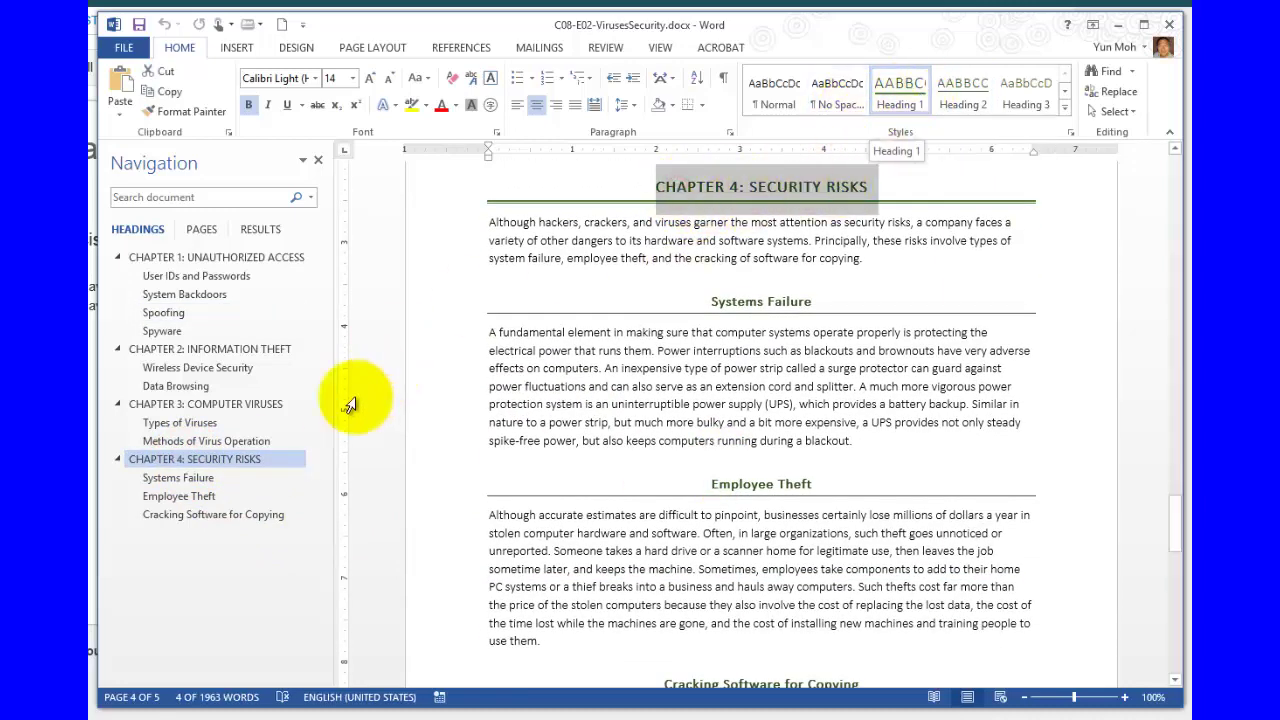
pyautogui.click(188, 478)
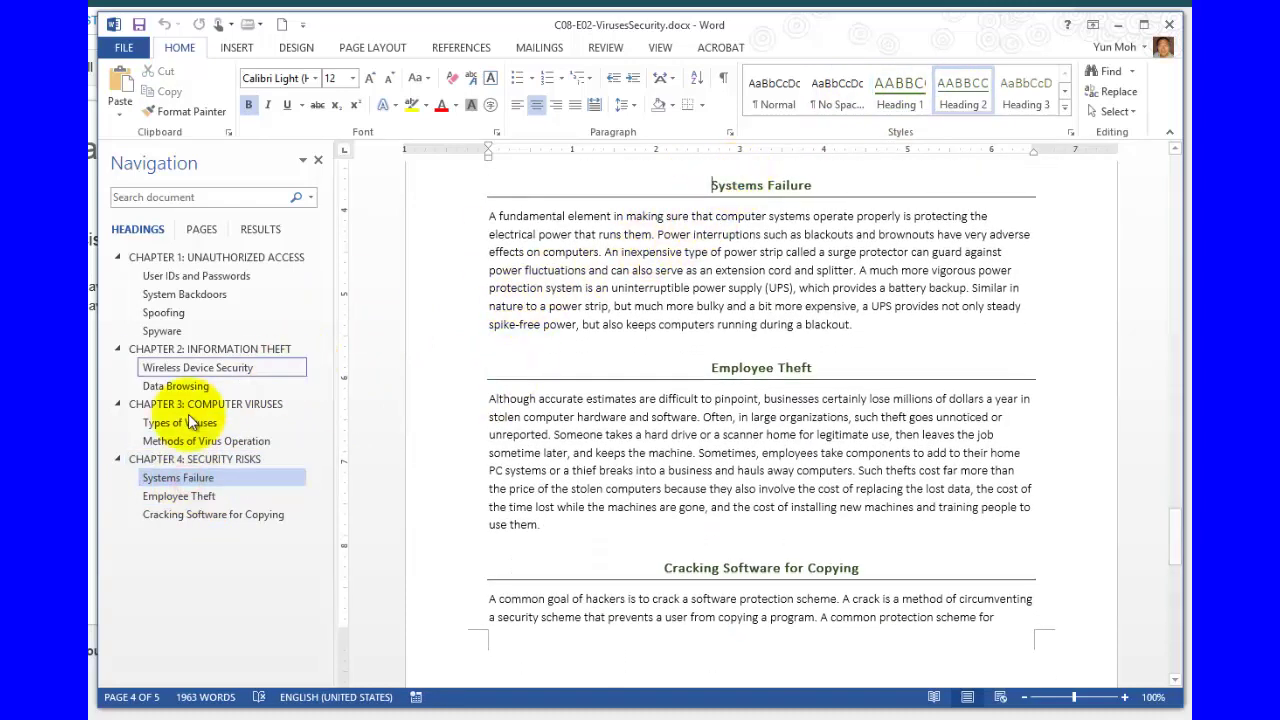
pyautogui.moveTo(732, 185); pyautogui.dragTo(818, 185)
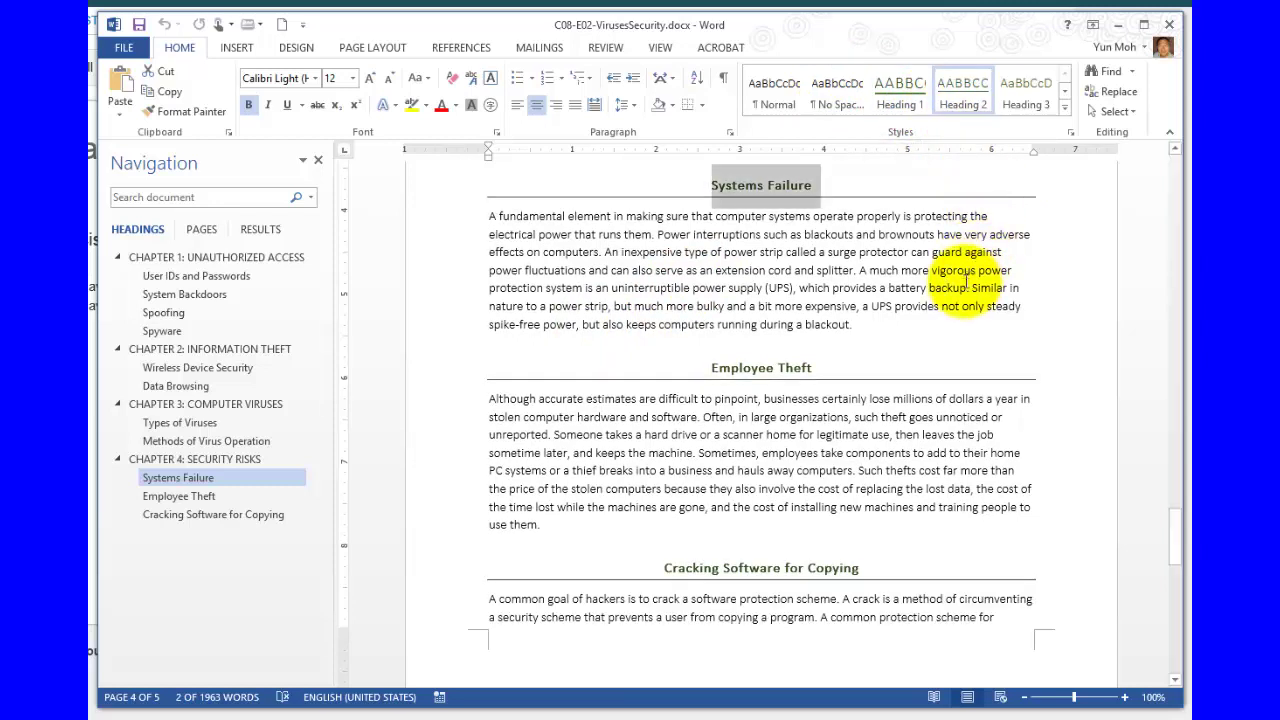
pyautogui.click(782, 254)
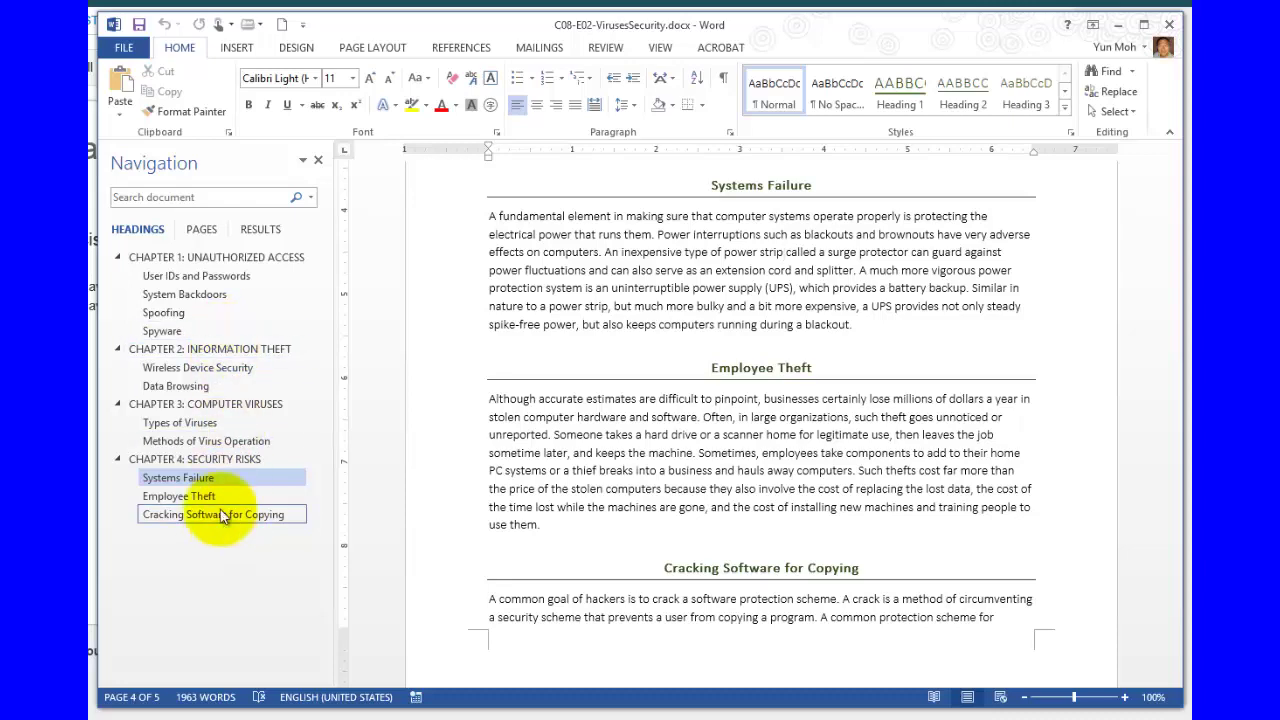
# Give the Systems Failure heading Heading 2 instead of Heading 1, comparing with undo and redo
pyautogui.click(776, 185)
pyautogui.scroll(3, 798, 316)
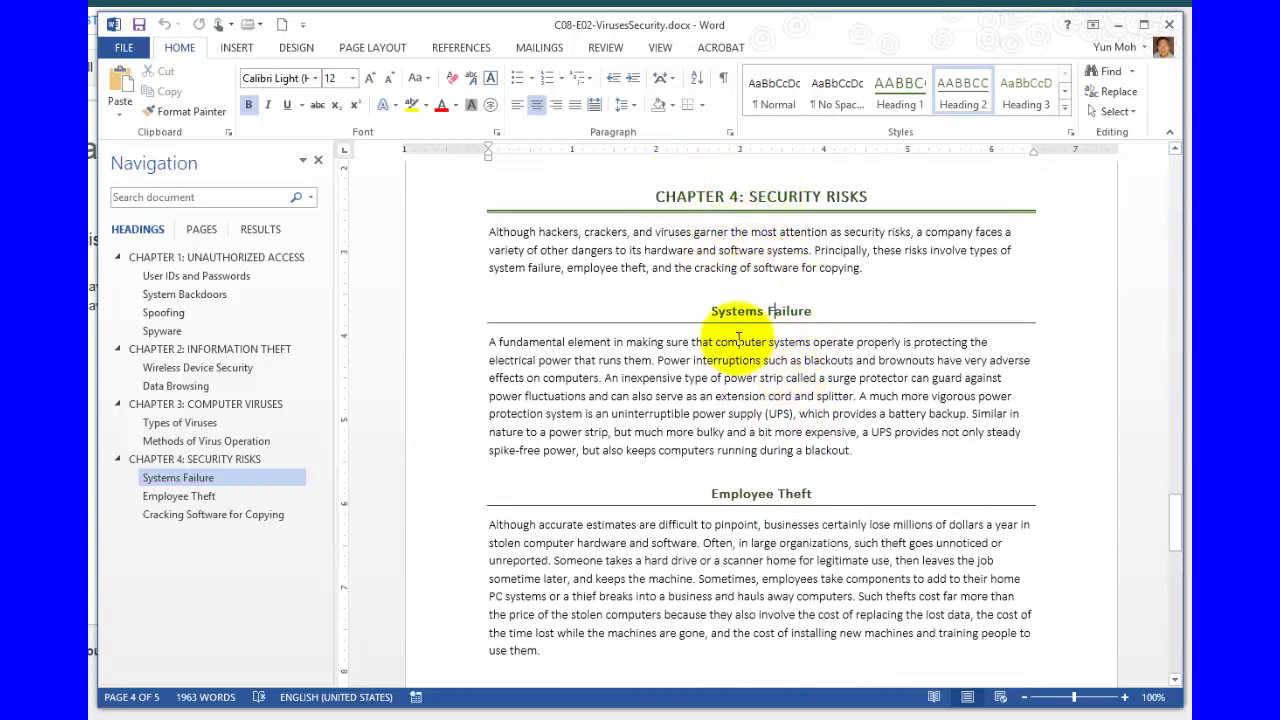
pyautogui.moveTo(712, 311); pyautogui.dragTo(814, 311)
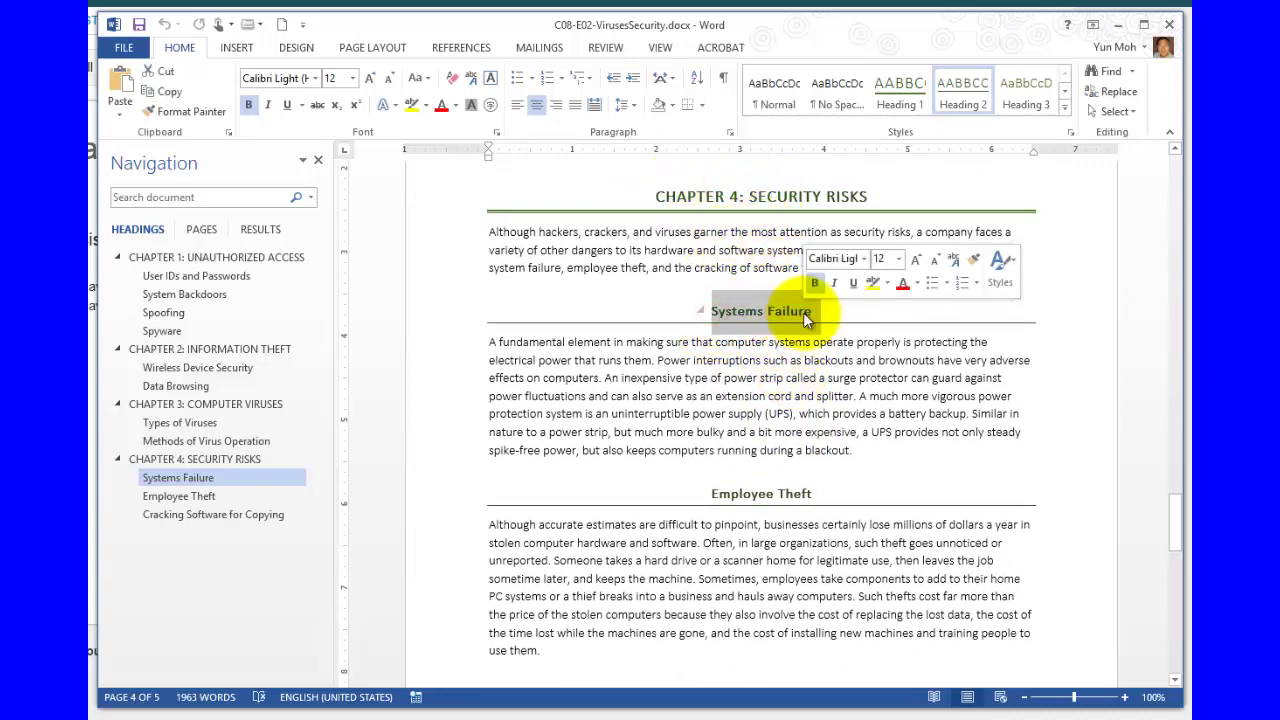
pyautogui.click(903, 90)
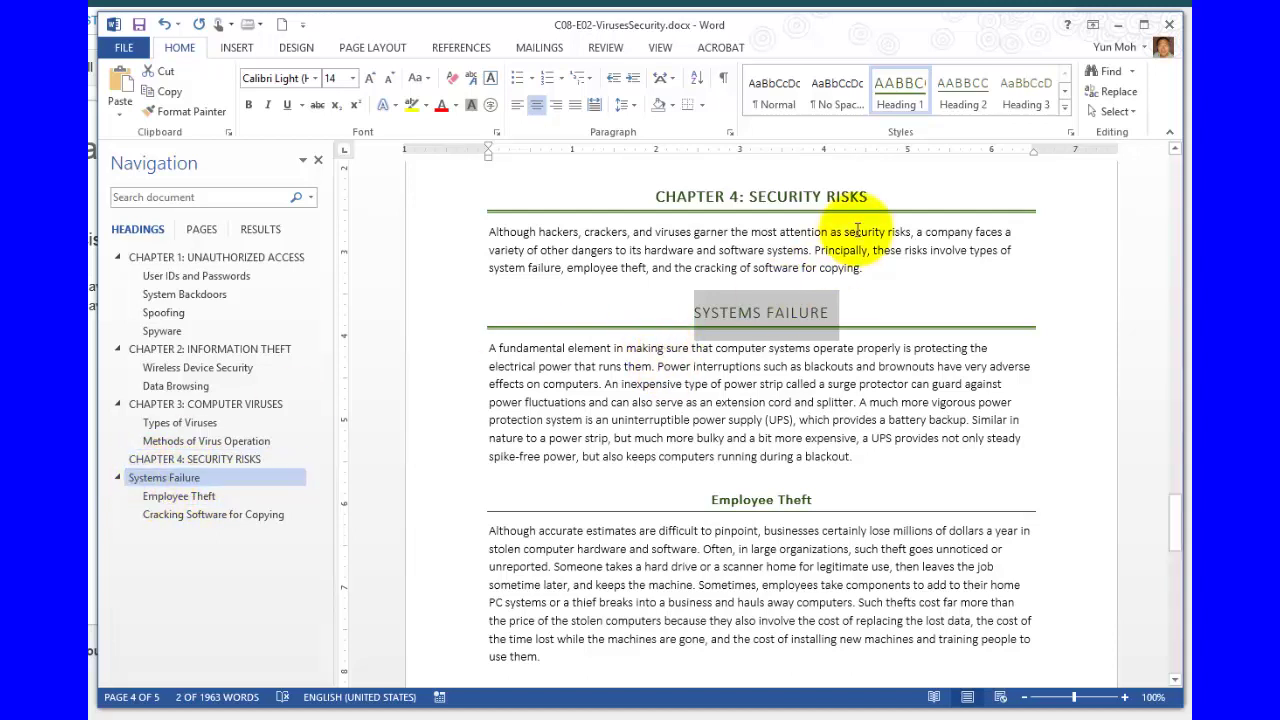
pyautogui.click(963, 94)
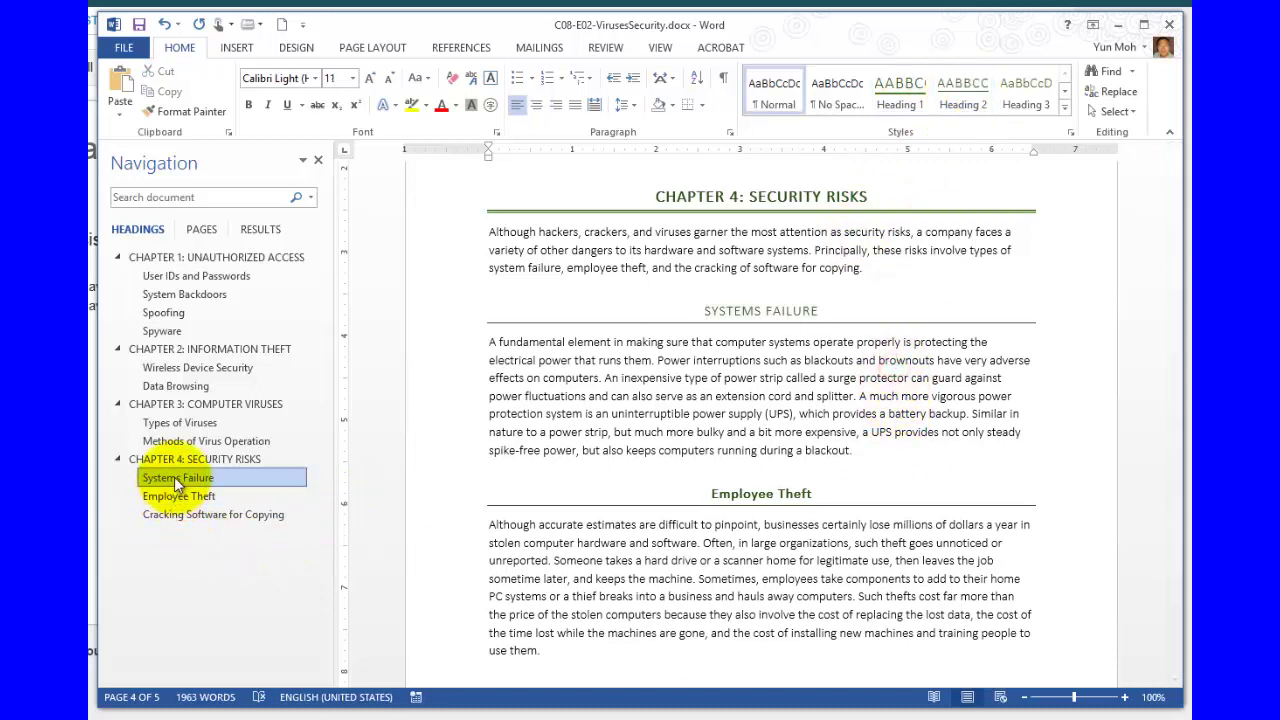
pyautogui.click(612, 382)
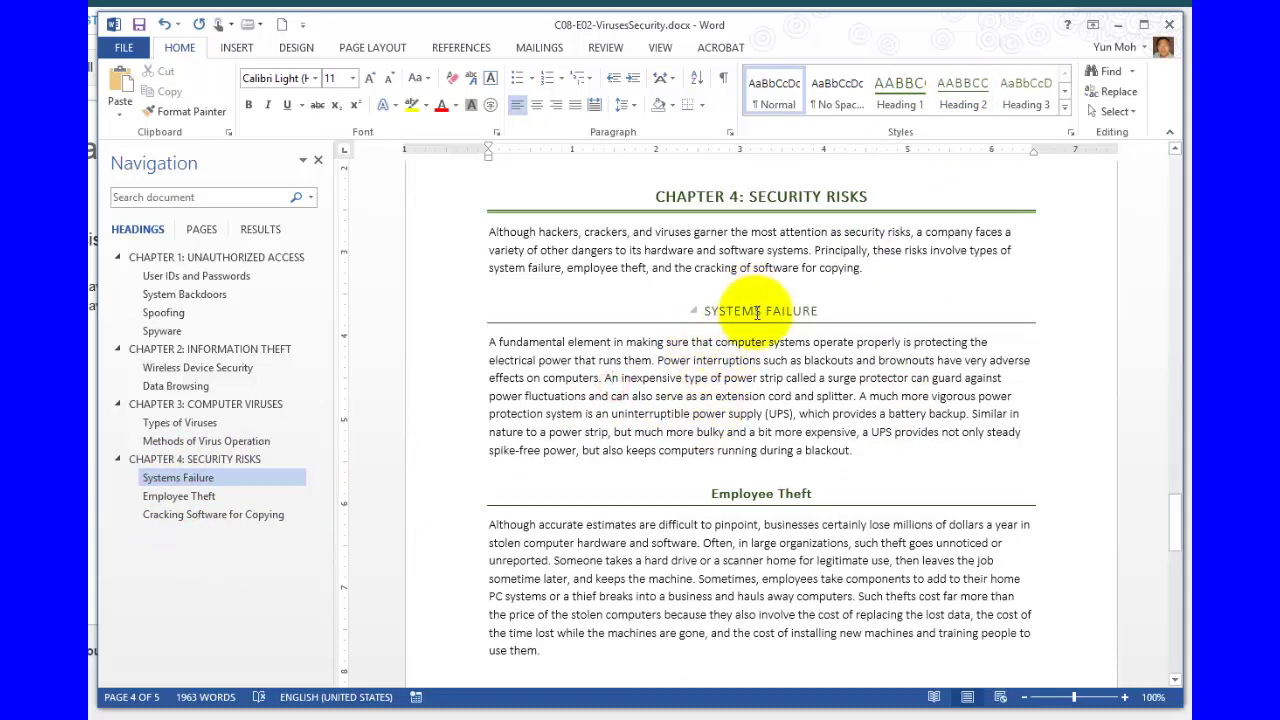
pyautogui.click(165, 25)
pyautogui.click(165, 25)
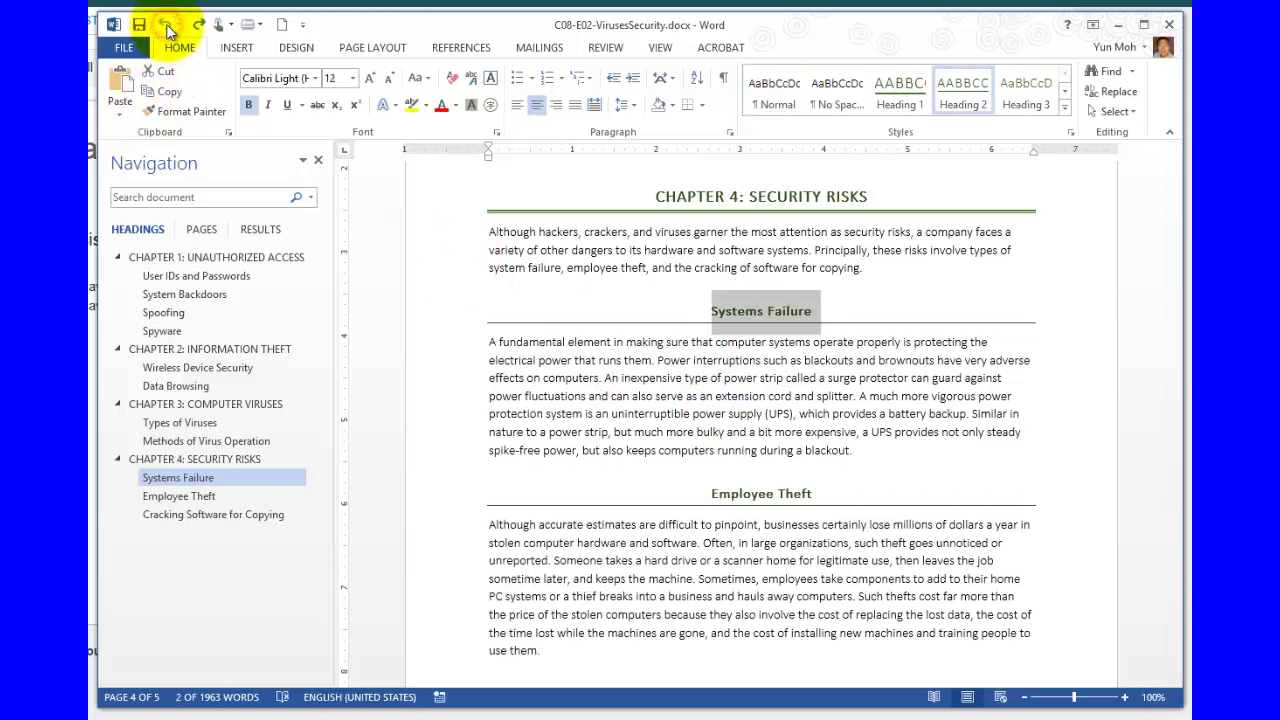
pyautogui.click(688, 418)
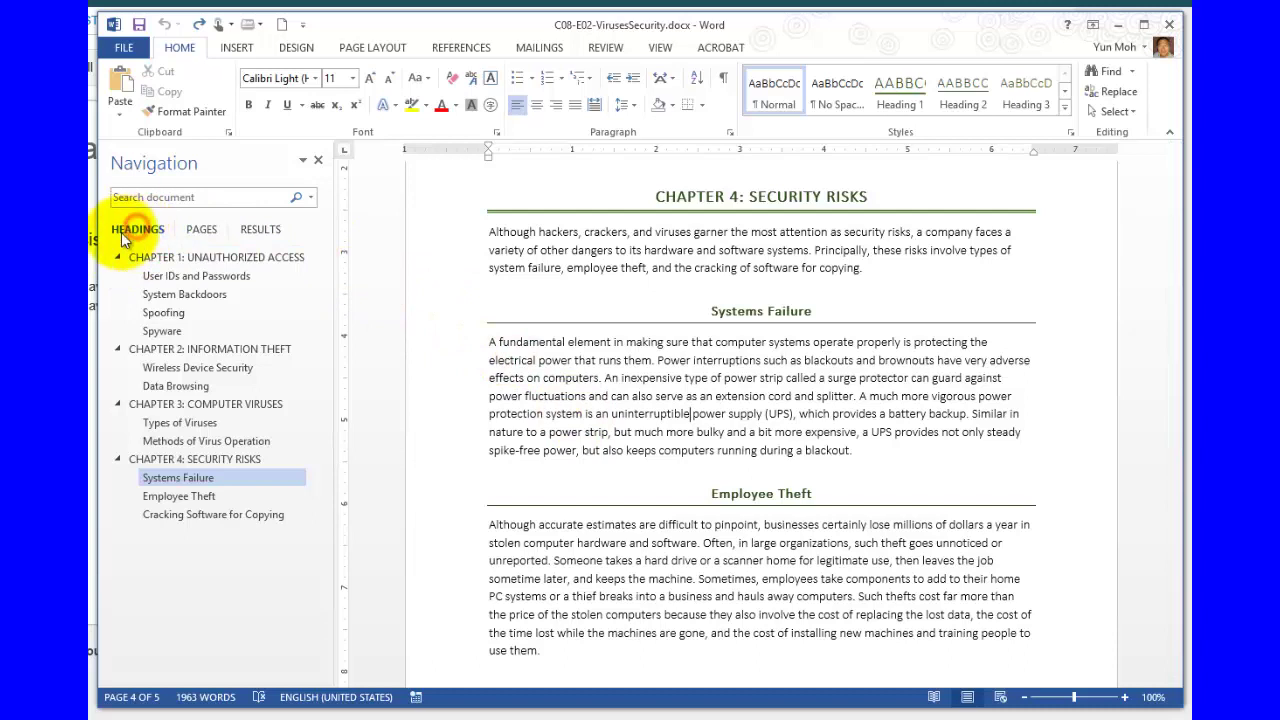
# Switch the Navigation pane to page thumbnails and visit pages 5, 4, then 1
pyautogui.click(202, 232)
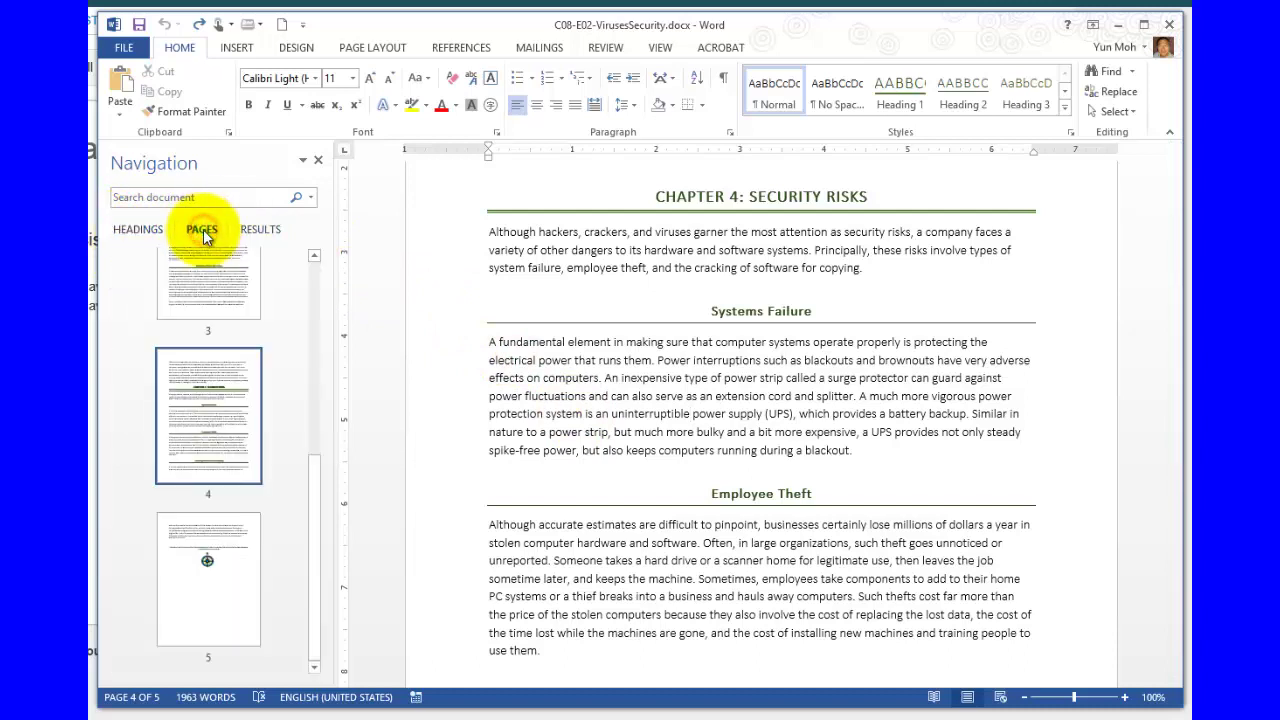
pyautogui.moveTo(314, 494); pyautogui.dragTo(278, 626)
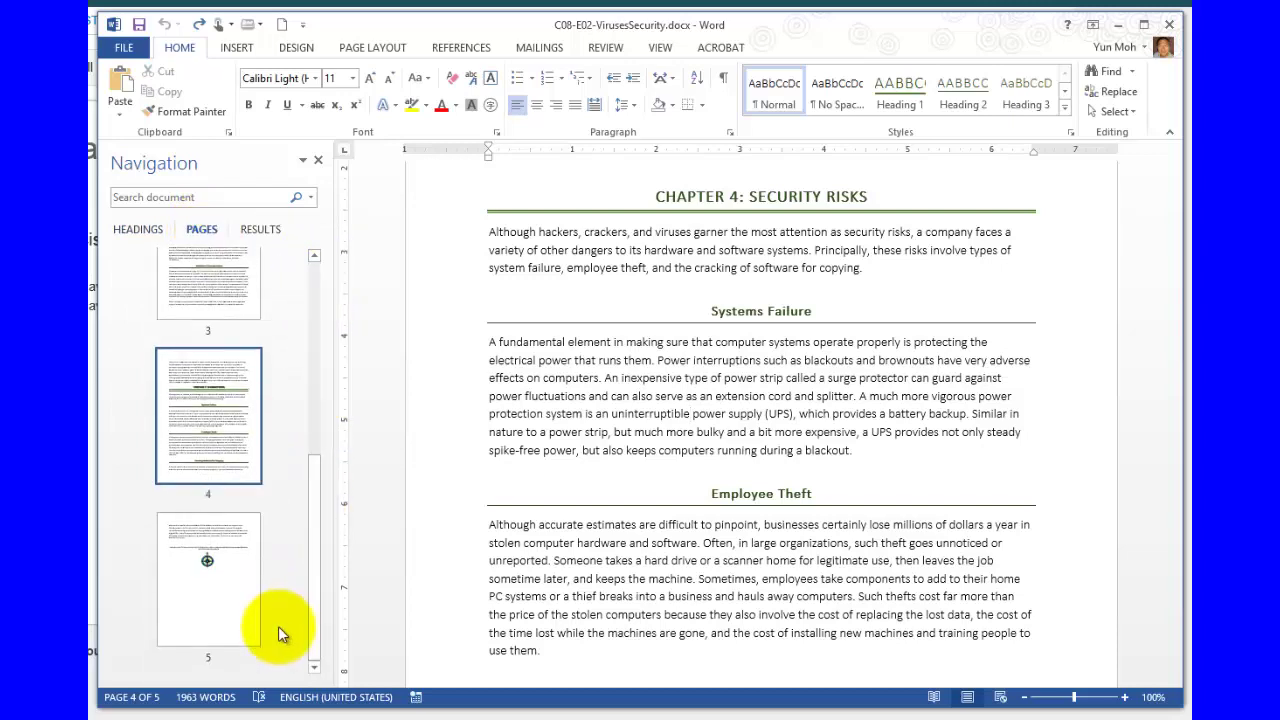
pyautogui.click(224, 605)
pyautogui.click(226, 428)
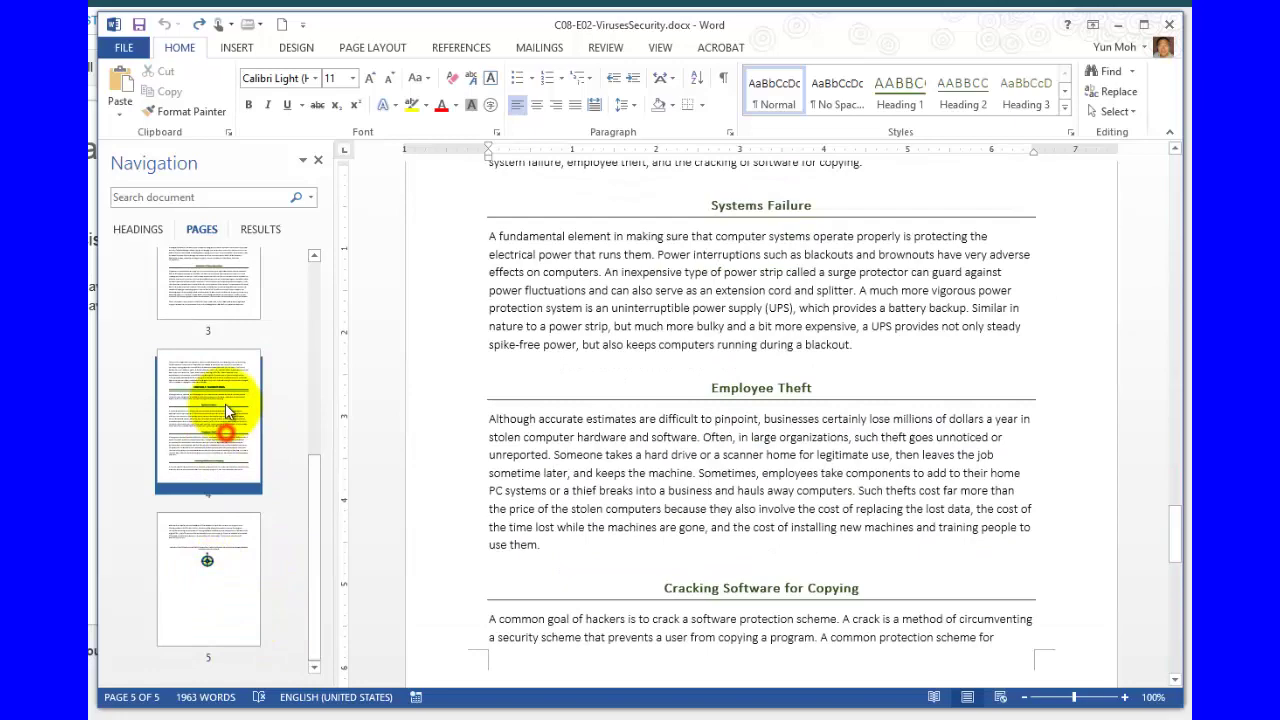
pyautogui.moveTo(311, 486); pyautogui.dragTo(313, 262)
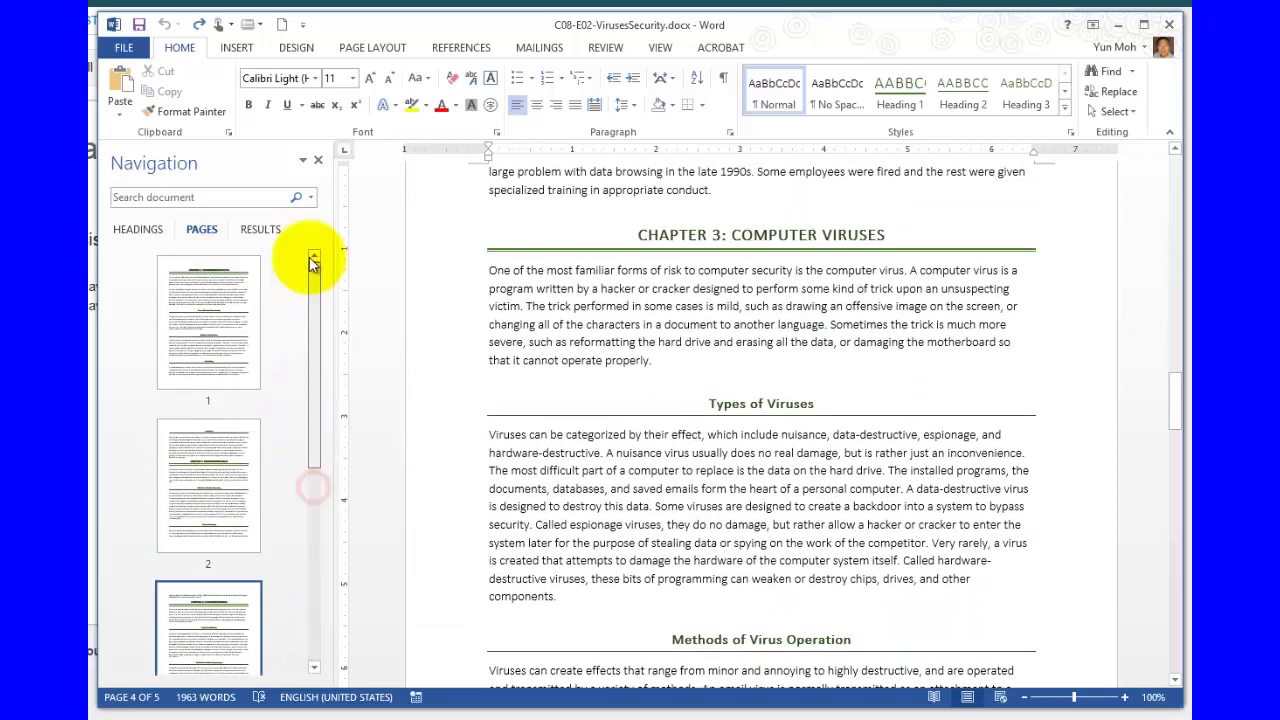
pyautogui.click(222, 305)
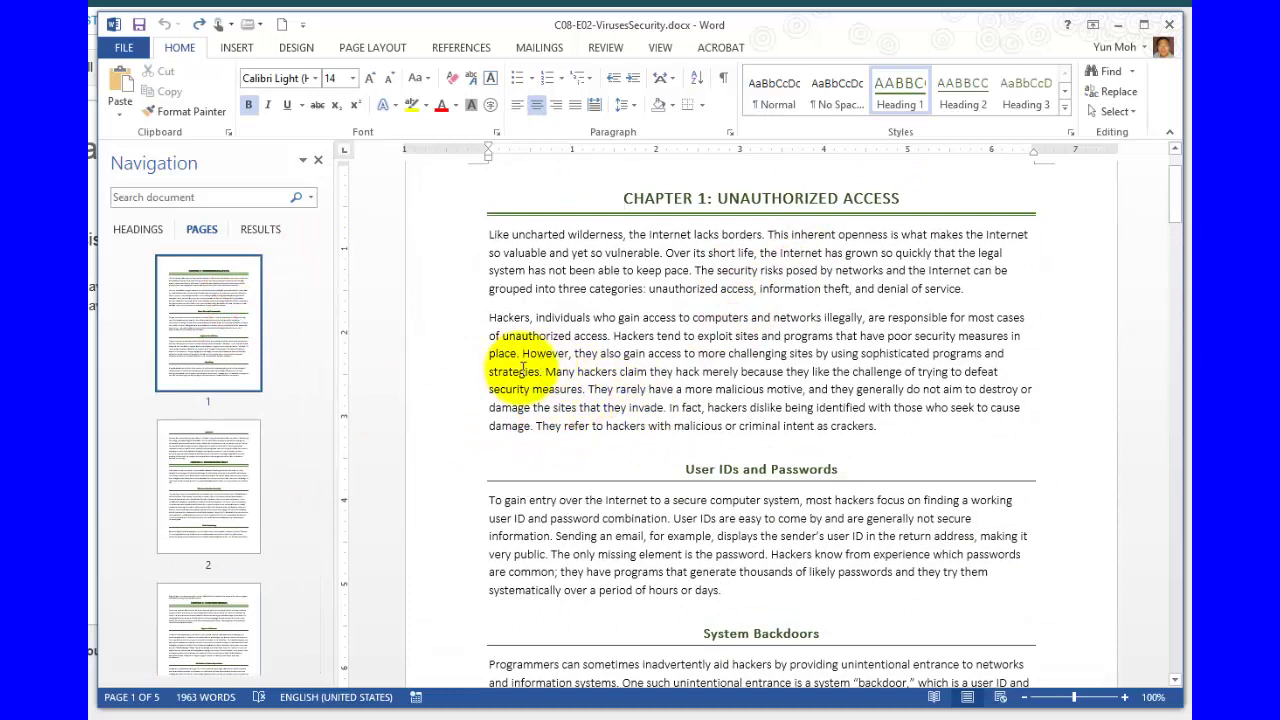
pyautogui.click(660, 47)
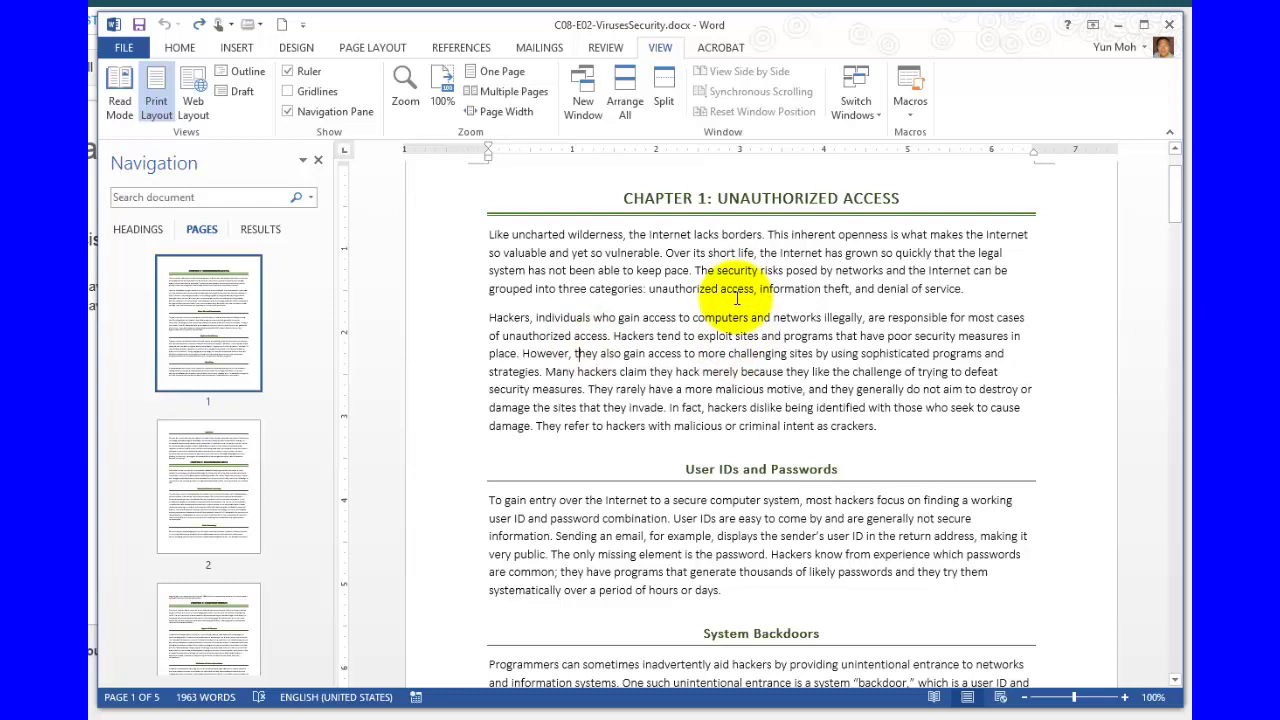
pyautogui.click(125, 47)
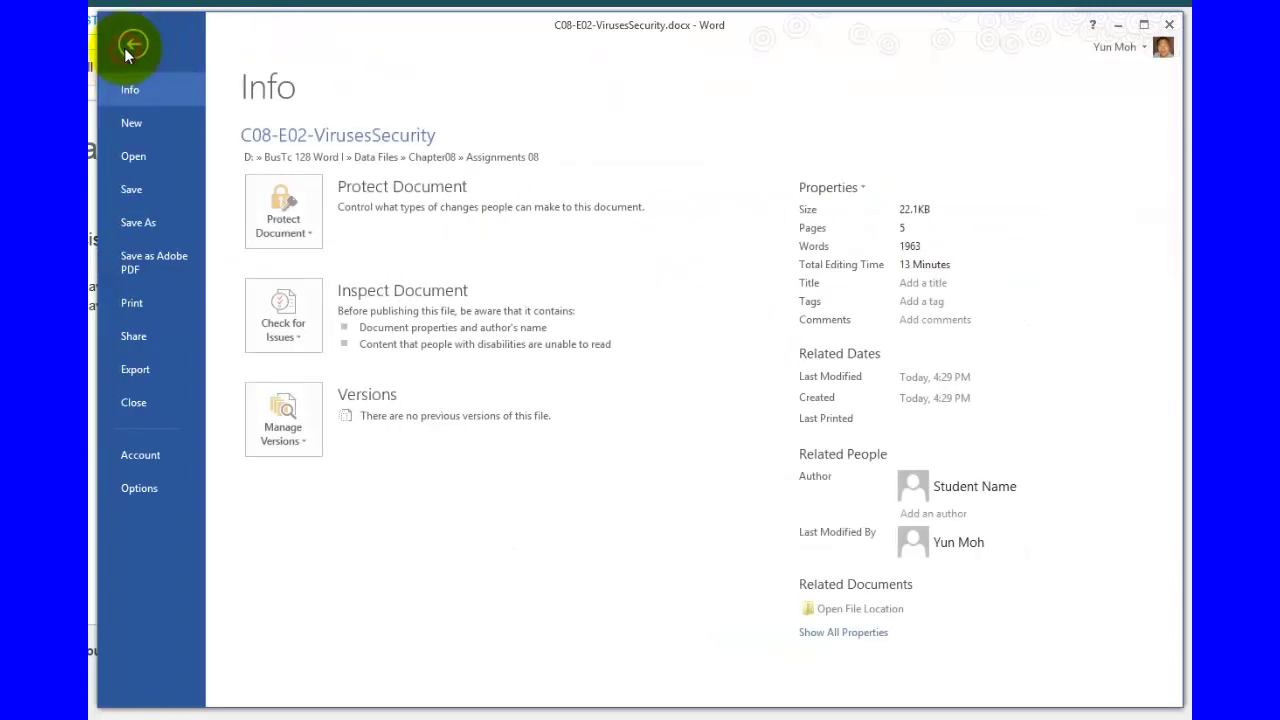
pyautogui.click(135, 123)
pyautogui.click(376, 288)
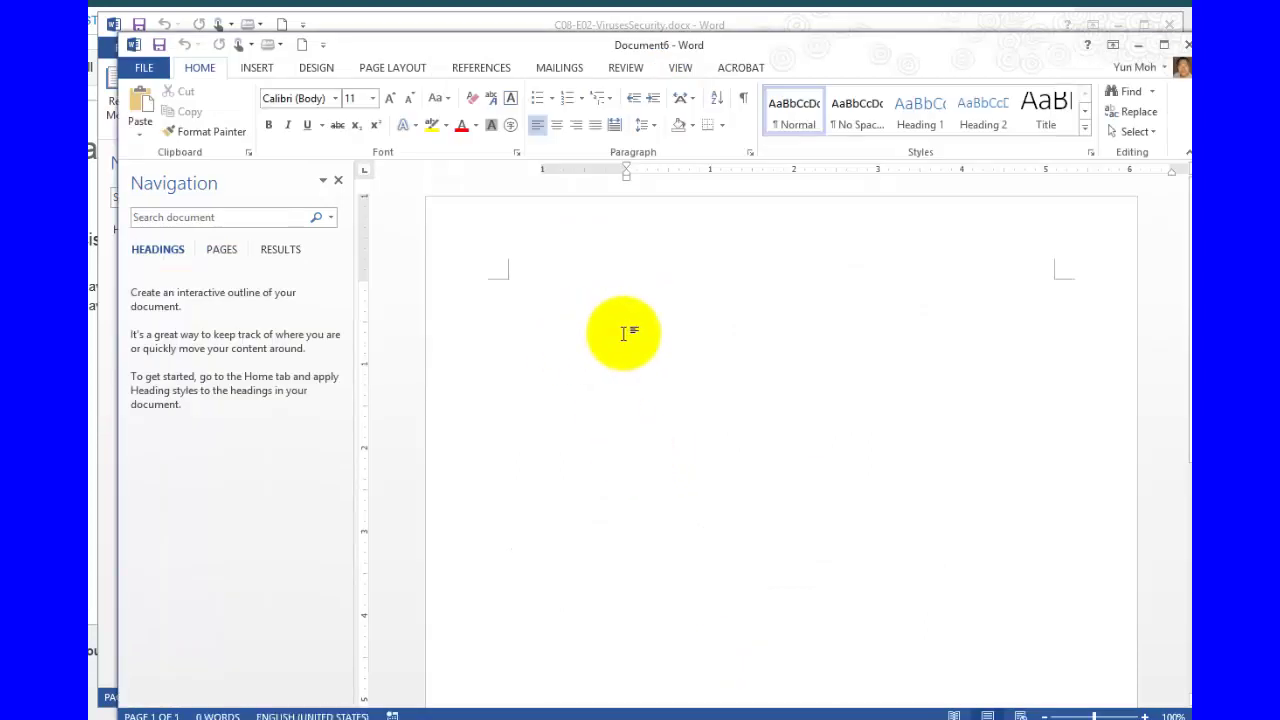
pyautogui.write('Ex')
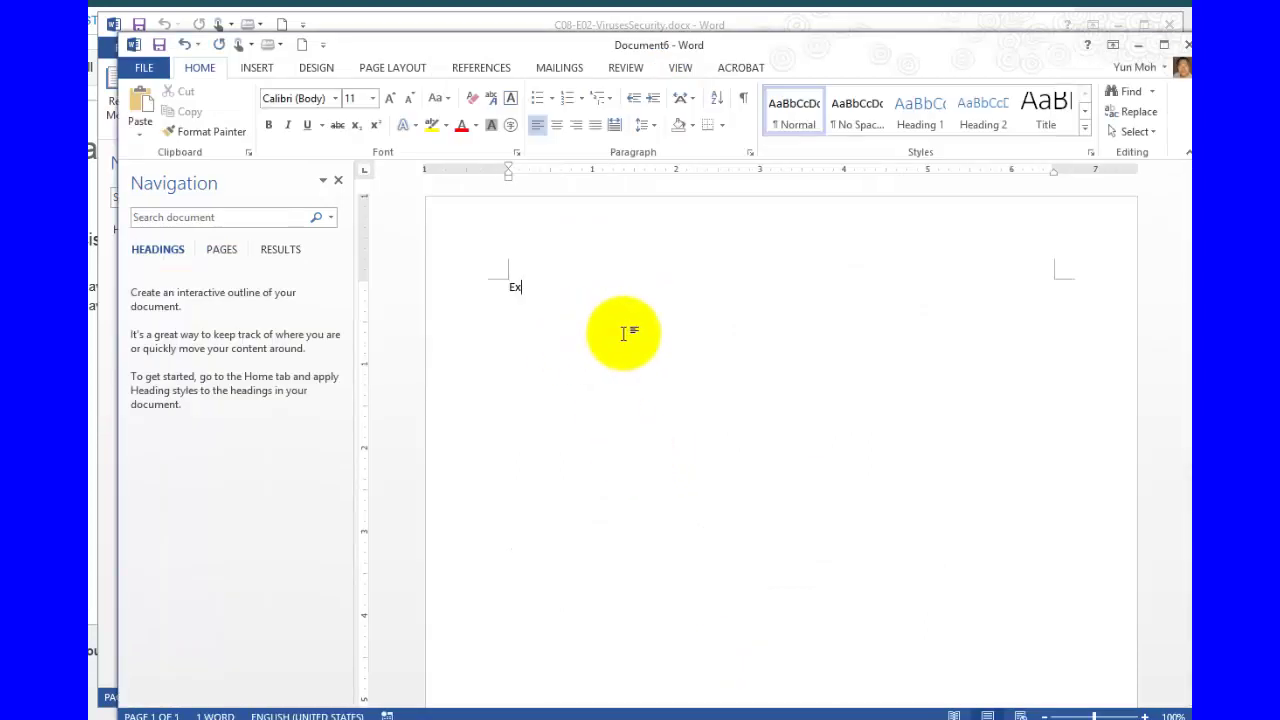
pyautogui.write('ercise 8.')
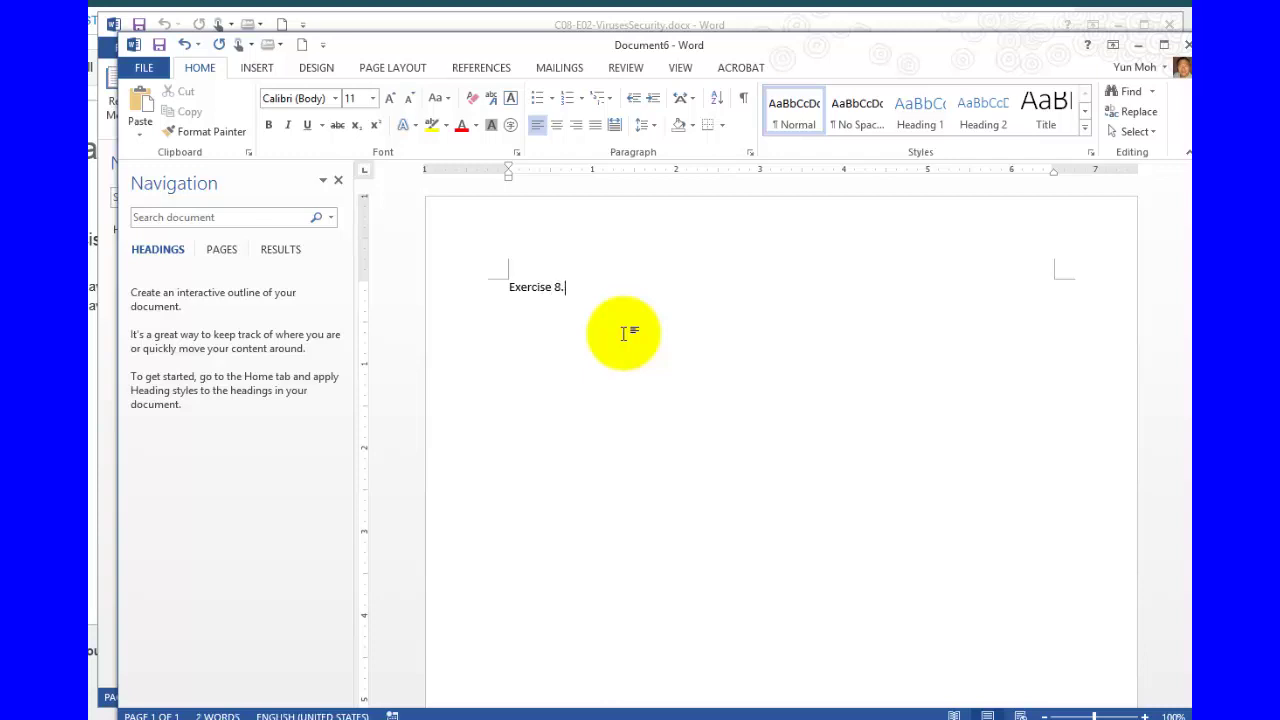
pyautogui.write(' 2')
pyautogui.moveTo(628, 310); pyautogui.dragTo(520, 307)
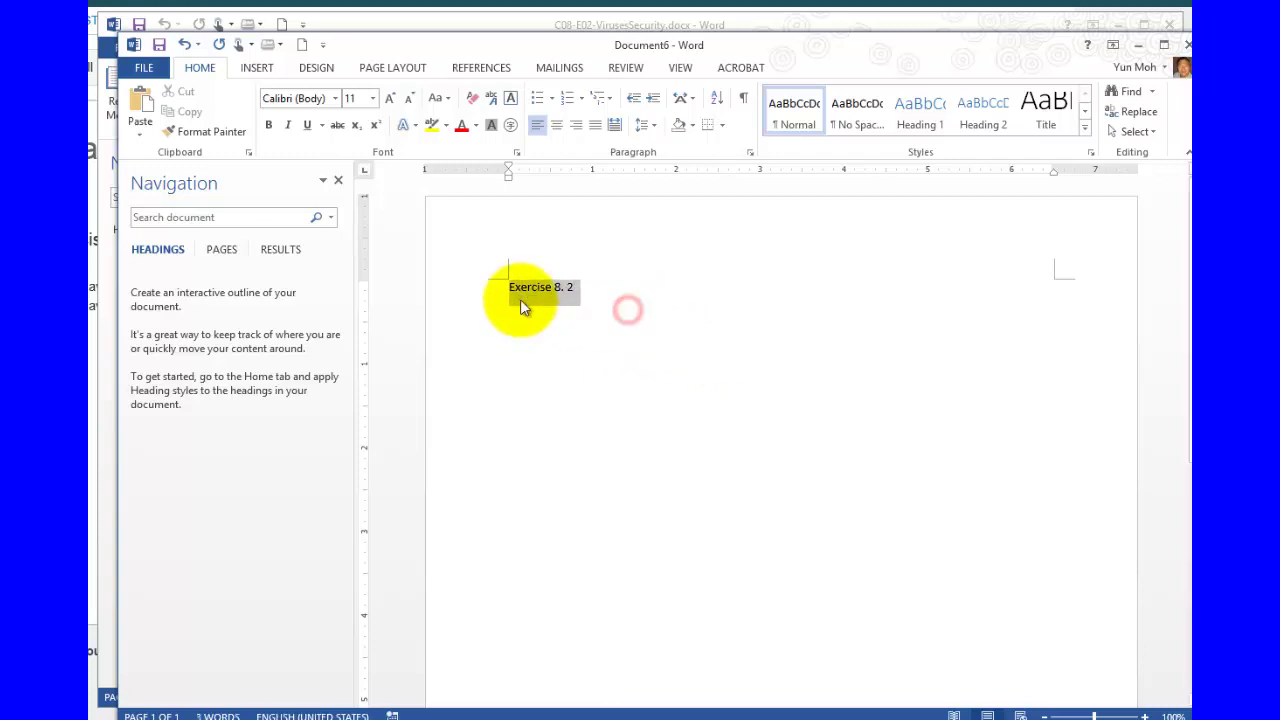
pyautogui.click(372, 98)
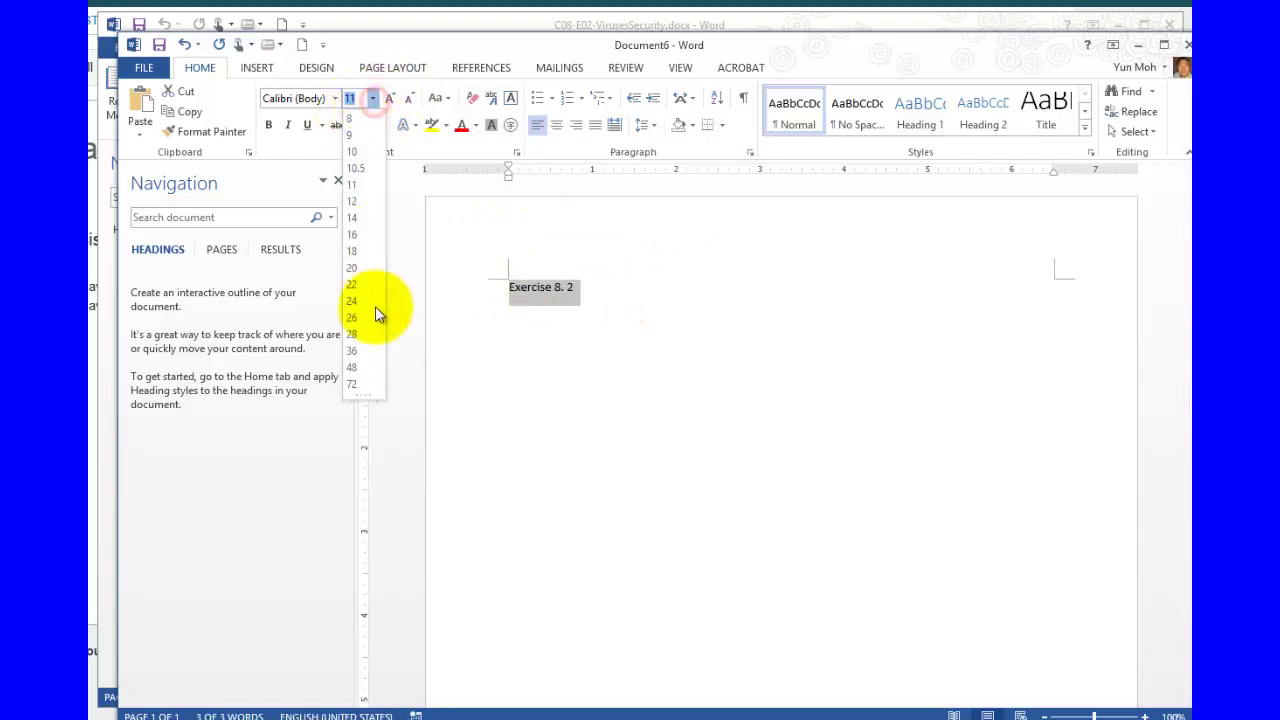
pyautogui.click(351, 367)
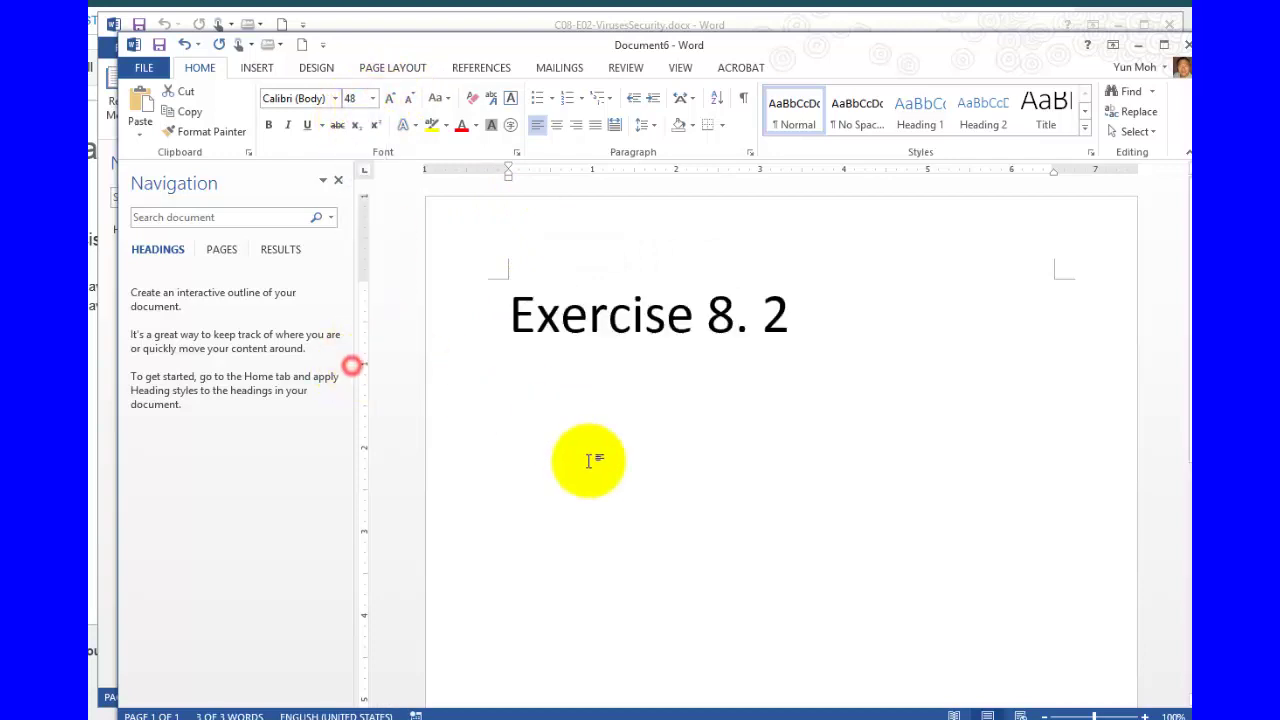
pyautogui.click(458, 124)
pyautogui.click(749, 447)
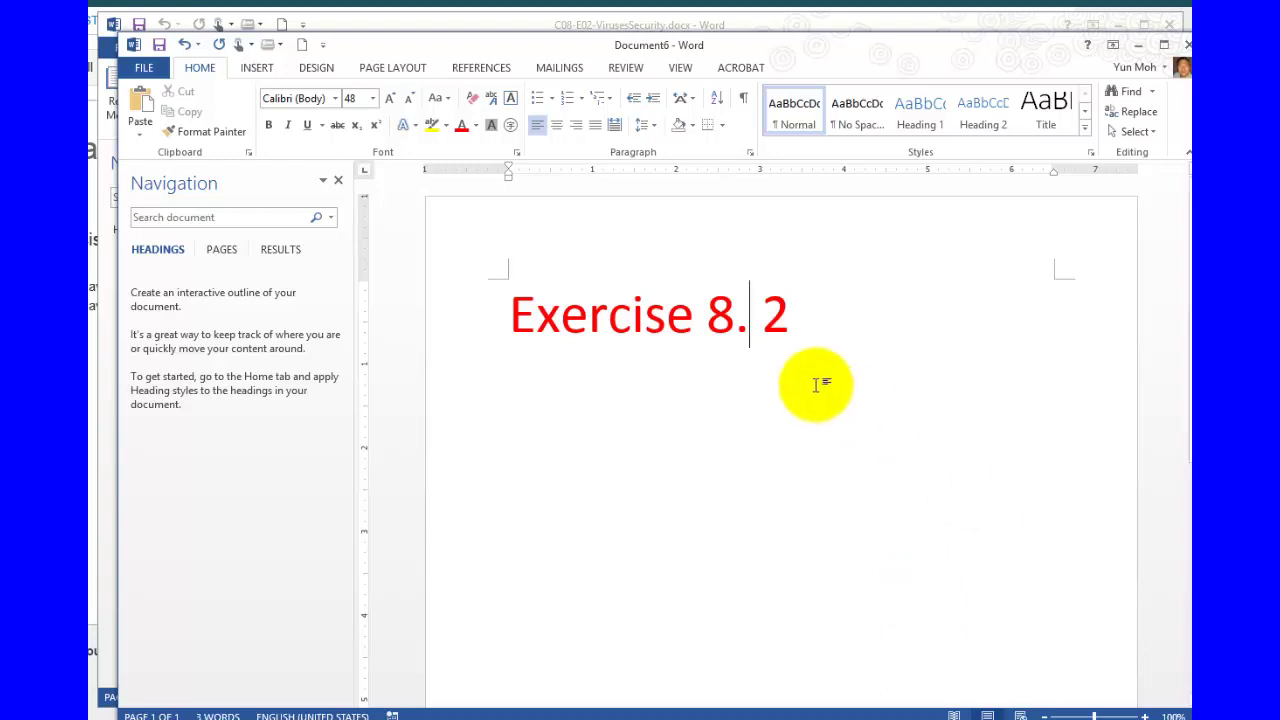
pyautogui.click(810, 318)
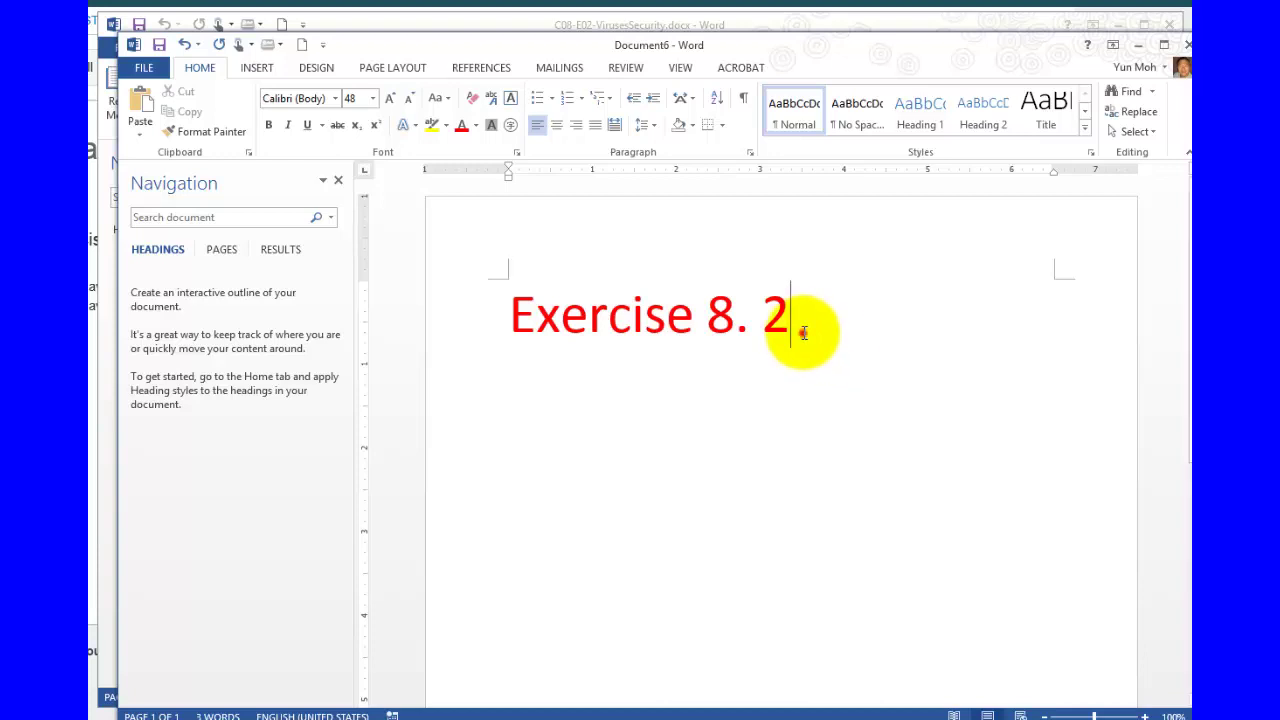
pyautogui.moveTo(803, 335); pyautogui.dragTo(469, 297)
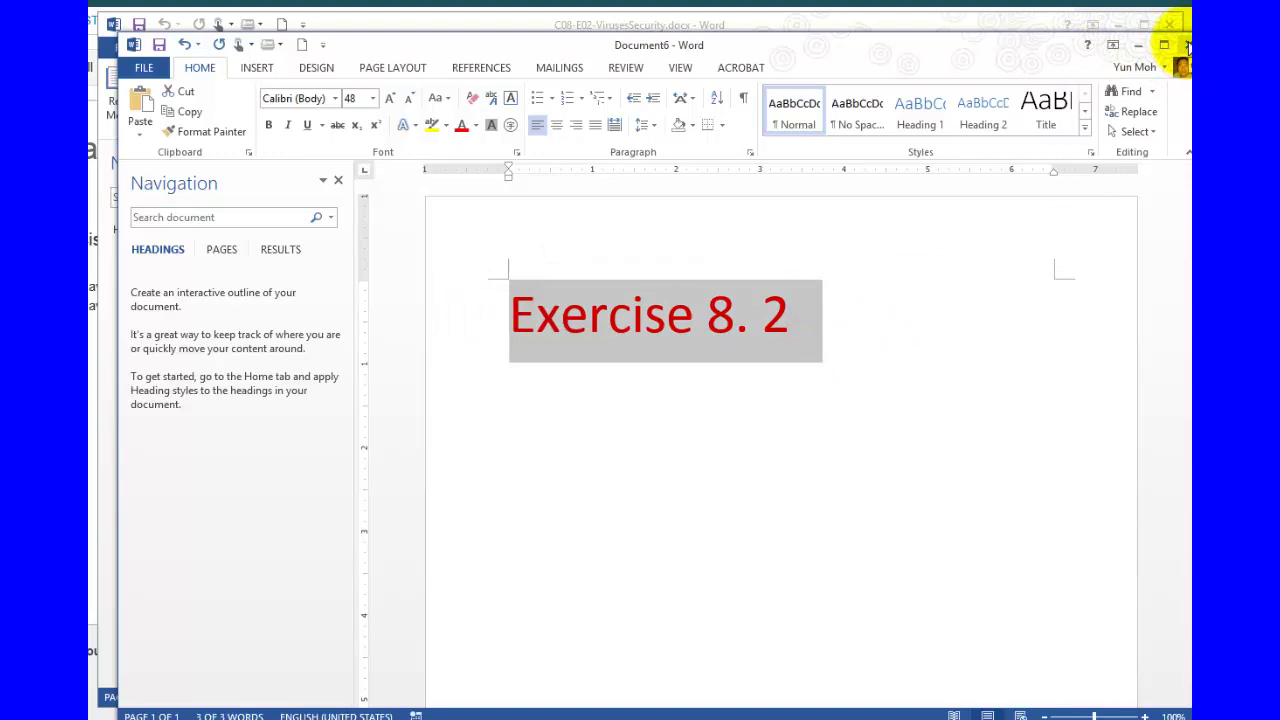
pyautogui.click(1185, 45)
pyautogui.click(700, 362)
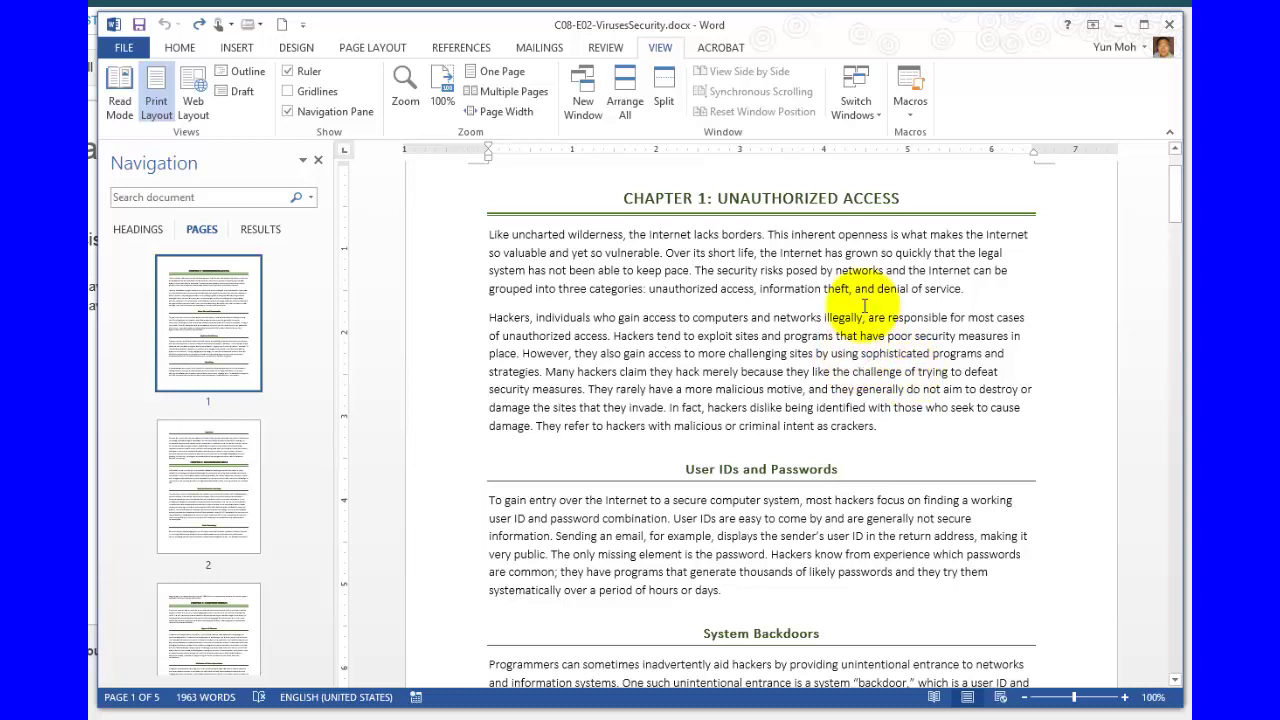
# Close the Navigation pane and show the report's Info page
pyautogui.click(318, 161)
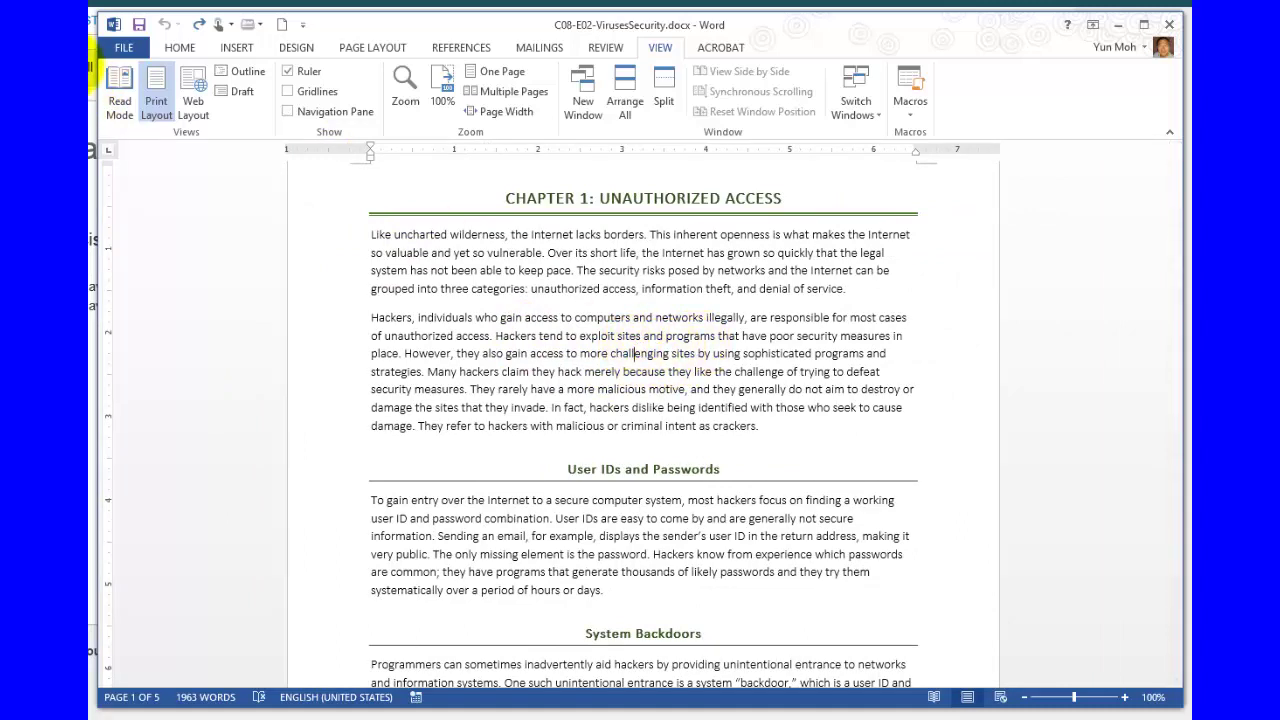
pyautogui.click(124, 49)
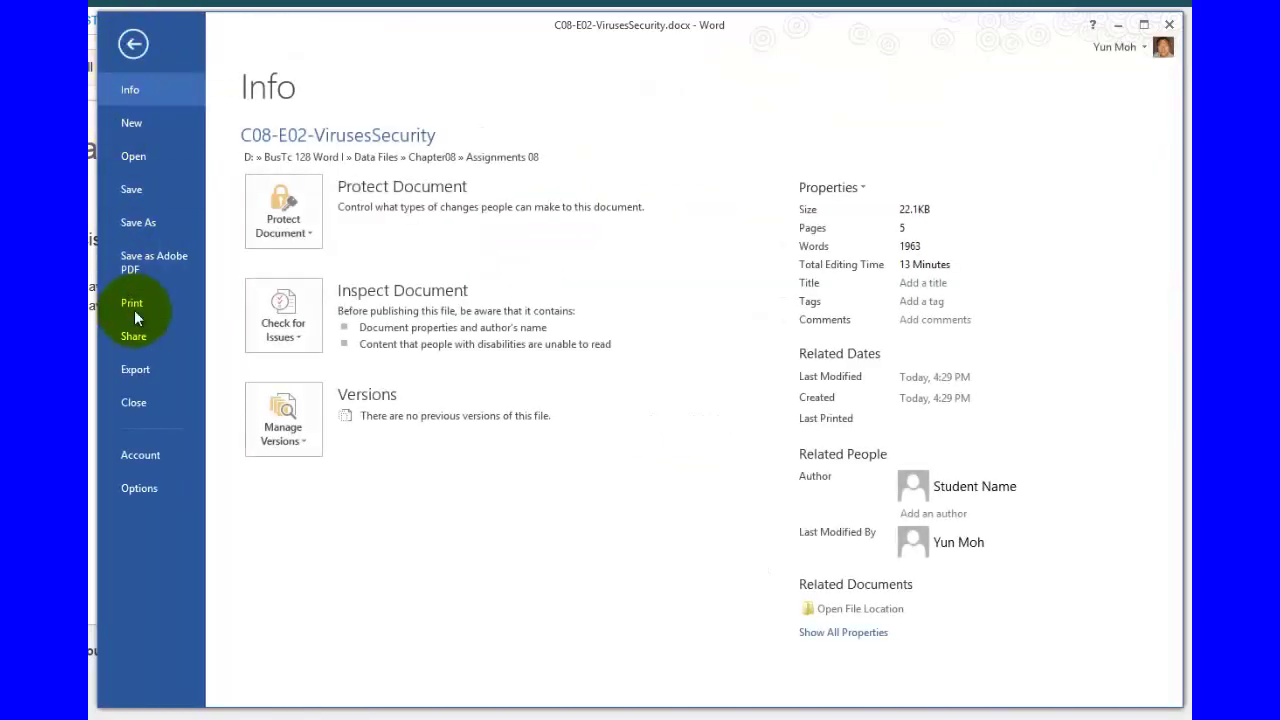
# Enable Show bookmarks under Word Options' Advanced settings and accept the change
pyautogui.click(140, 488)
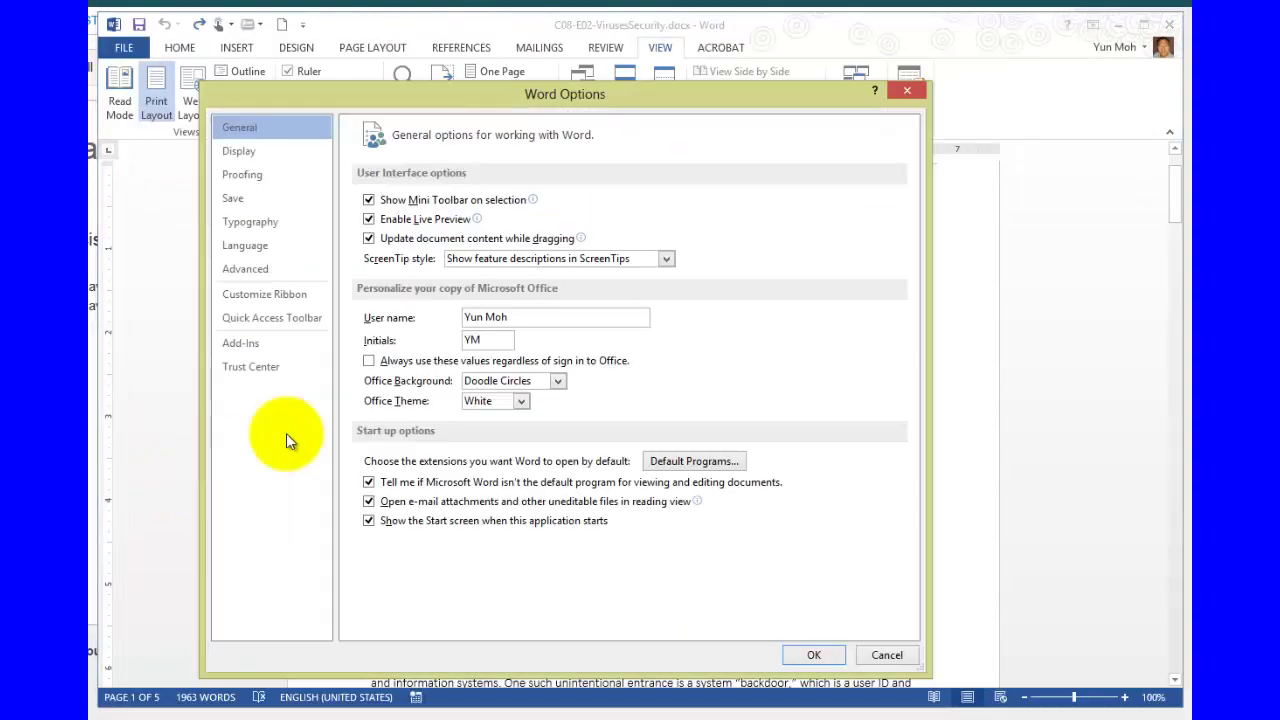
pyautogui.click(259, 270)
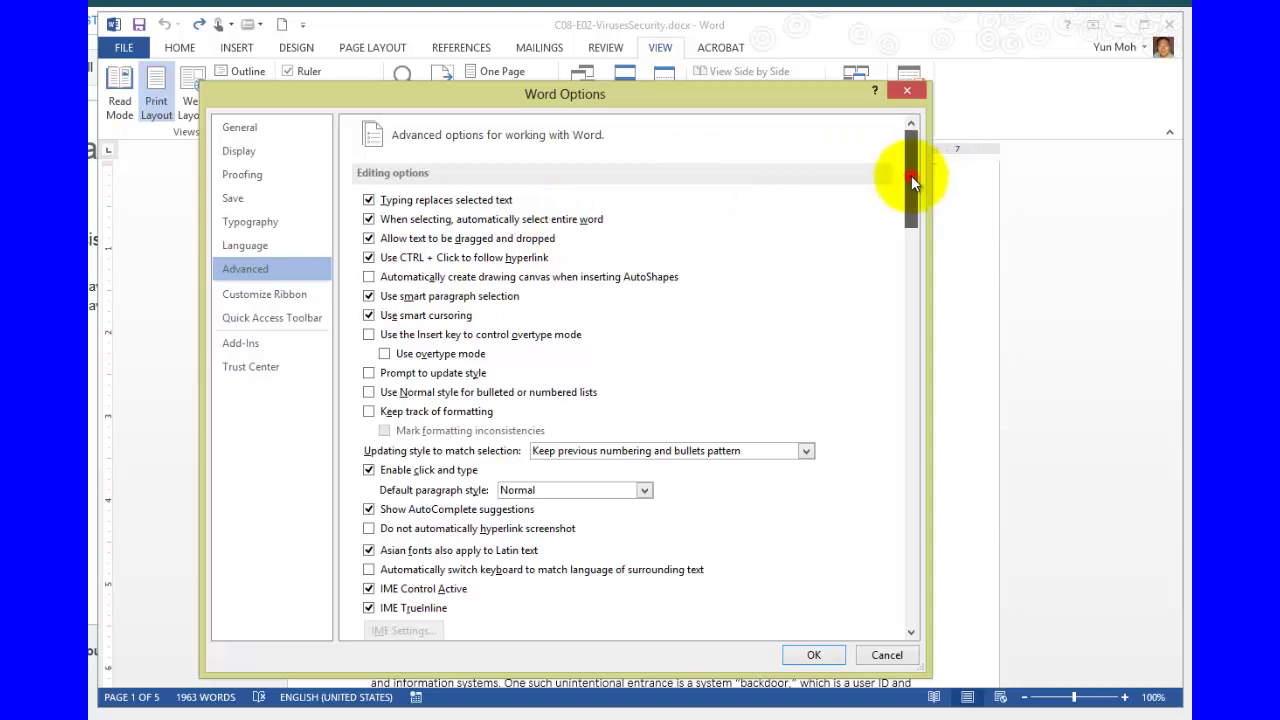
pyautogui.moveTo(911, 175)
pyautogui.mouseDown()
pyautogui.moveTo(914, 311)
pyautogui.moveTo(908, 151)
pyautogui.moveTo(902, 303)
pyautogui.mouseUp()
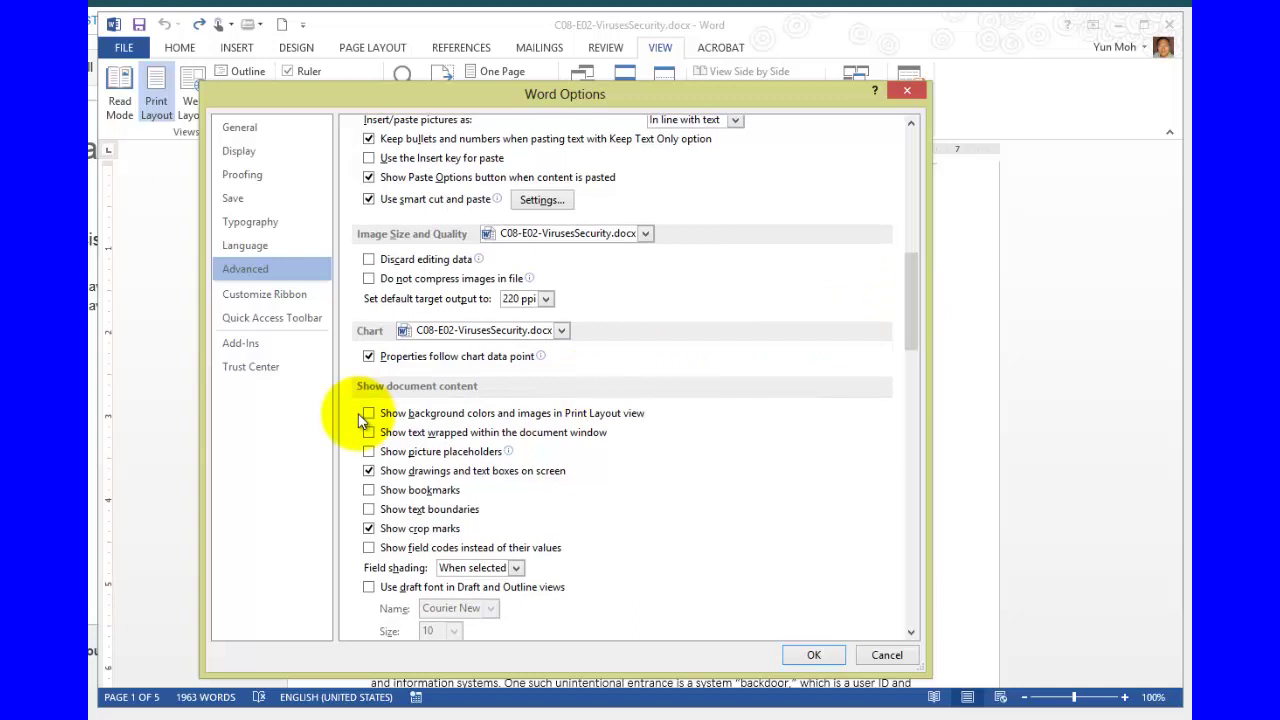
pyautogui.click(443, 388)
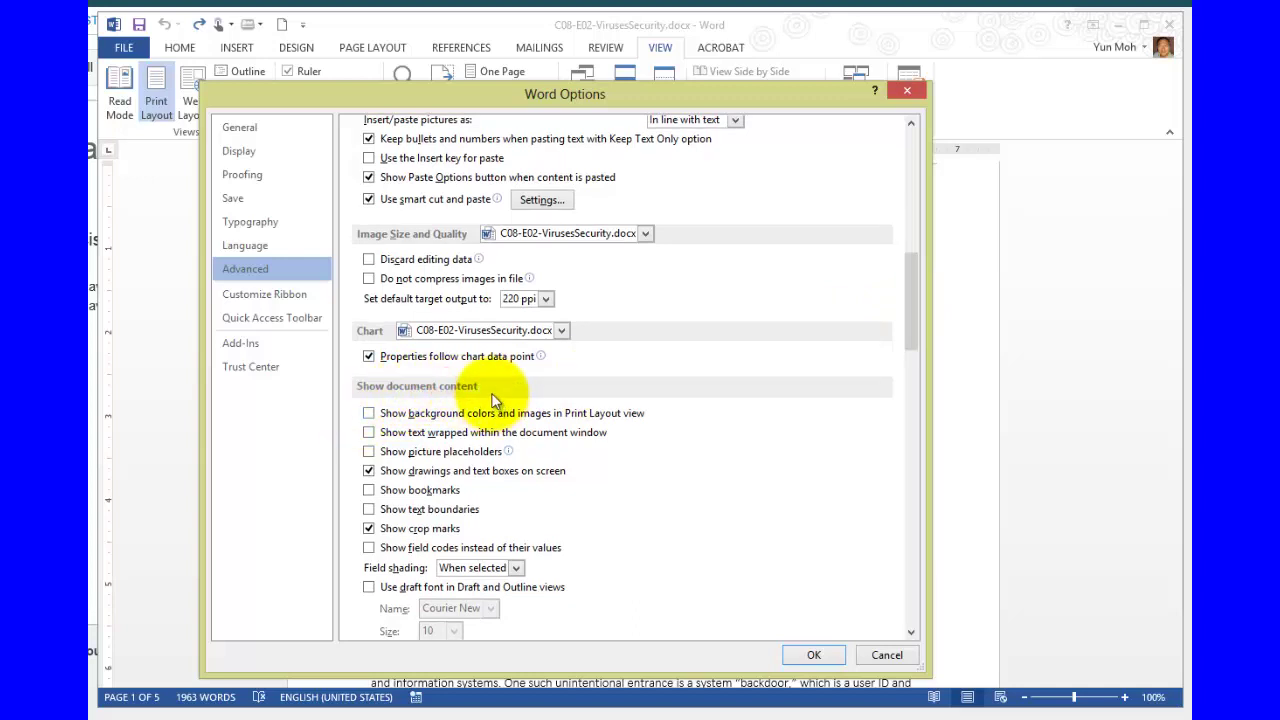
pyautogui.click(369, 491)
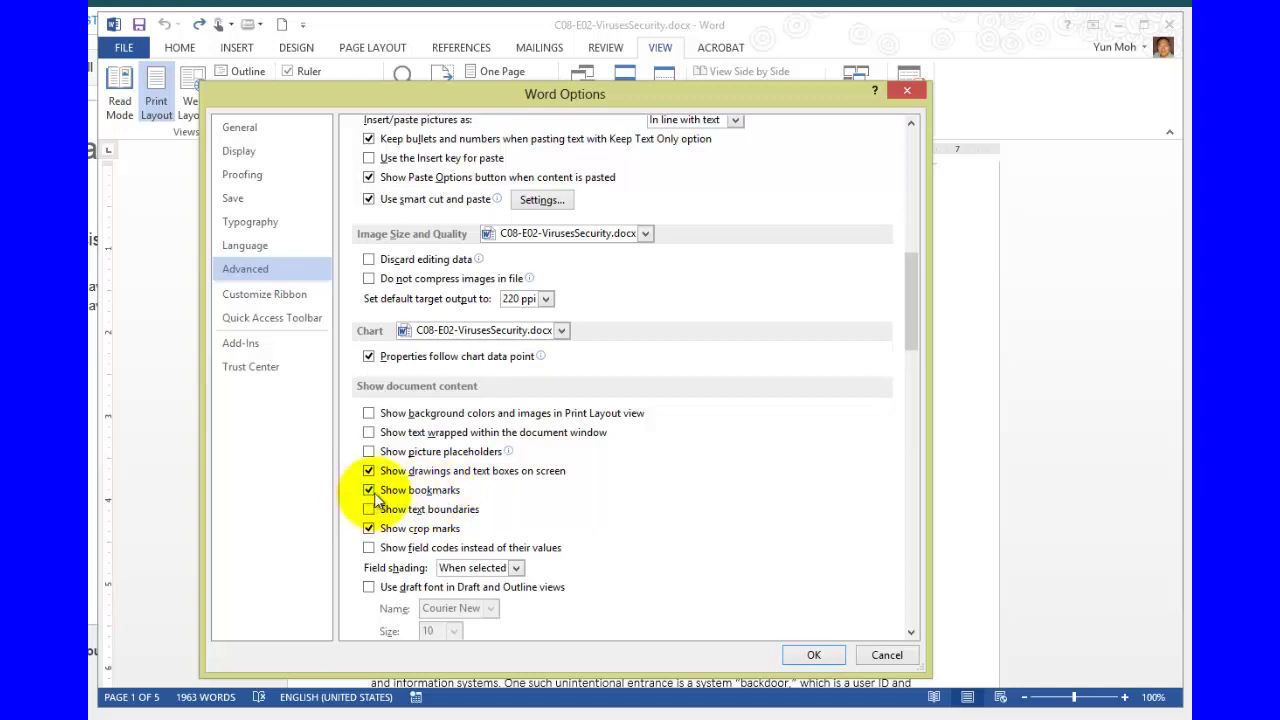
pyautogui.click(813, 655)
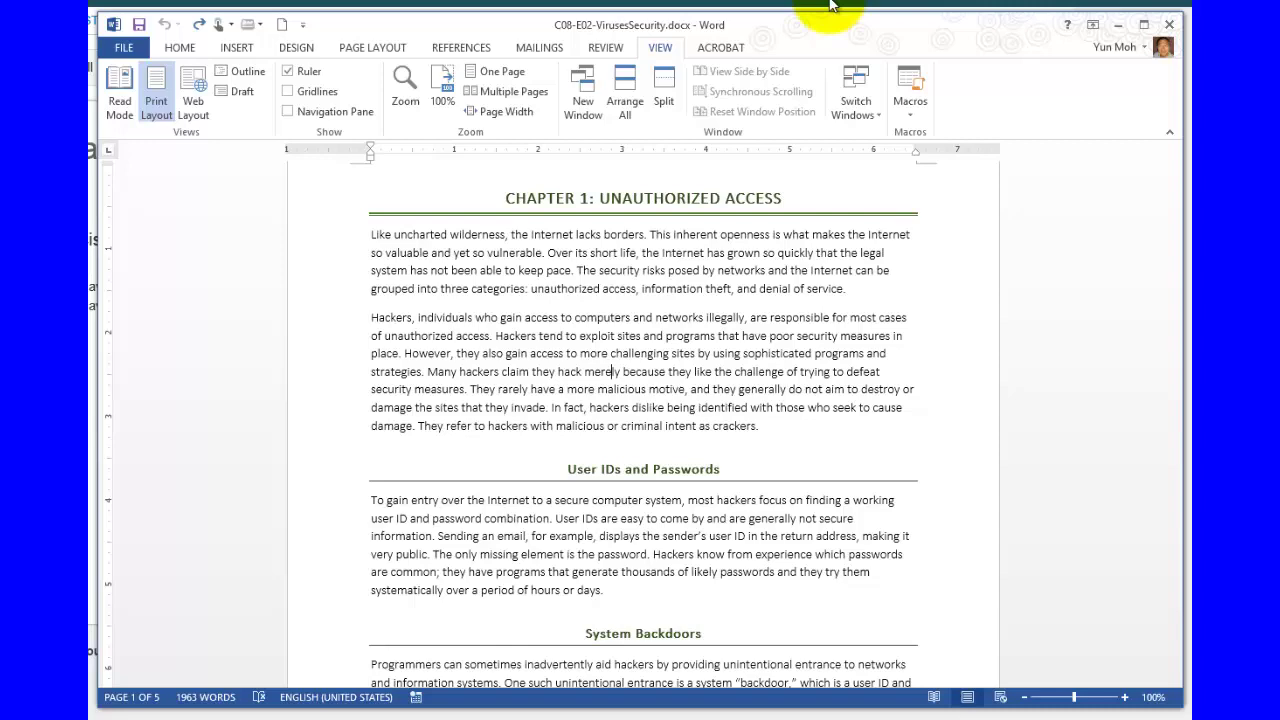
# Put the insertion point just before the first word of the paragraph under CHAPTER 1: UNAUTHORIZED ACCESS
pyautogui.click(745, 317)
pyautogui.hotkey('alt', 'r')
pyautogui.scroll(2, 760, 348)
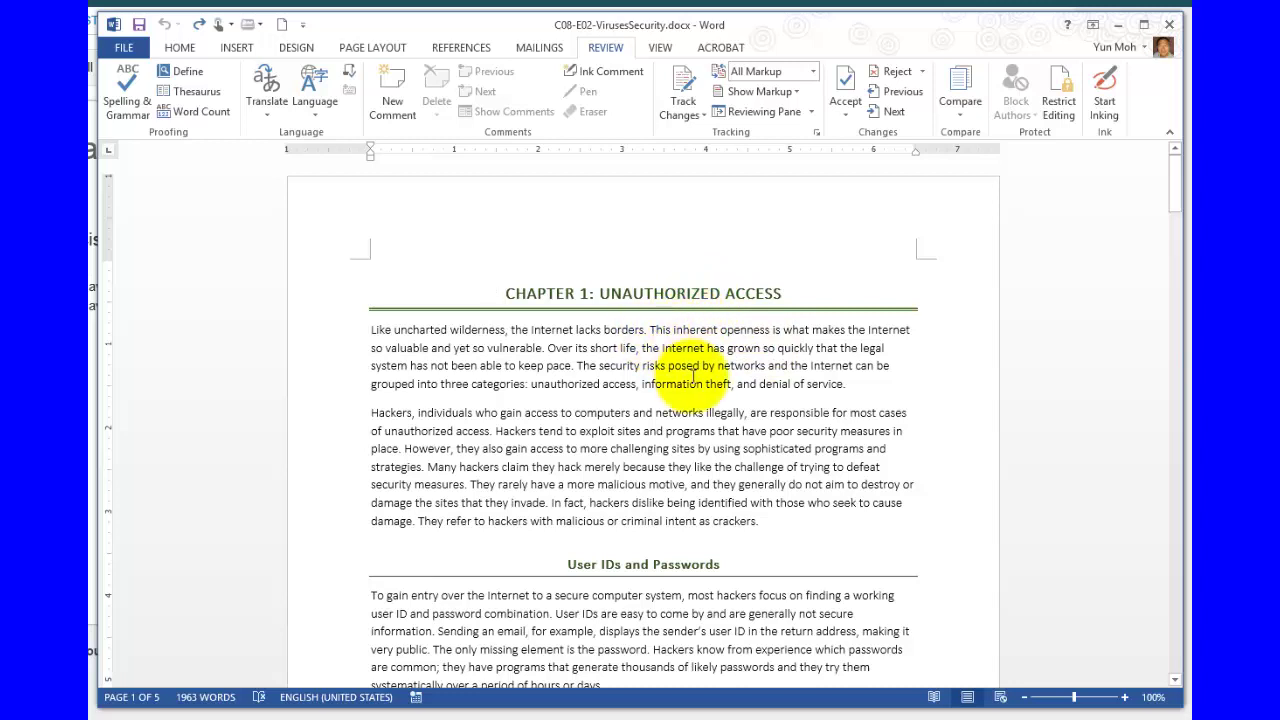
pyautogui.click(506, 292)
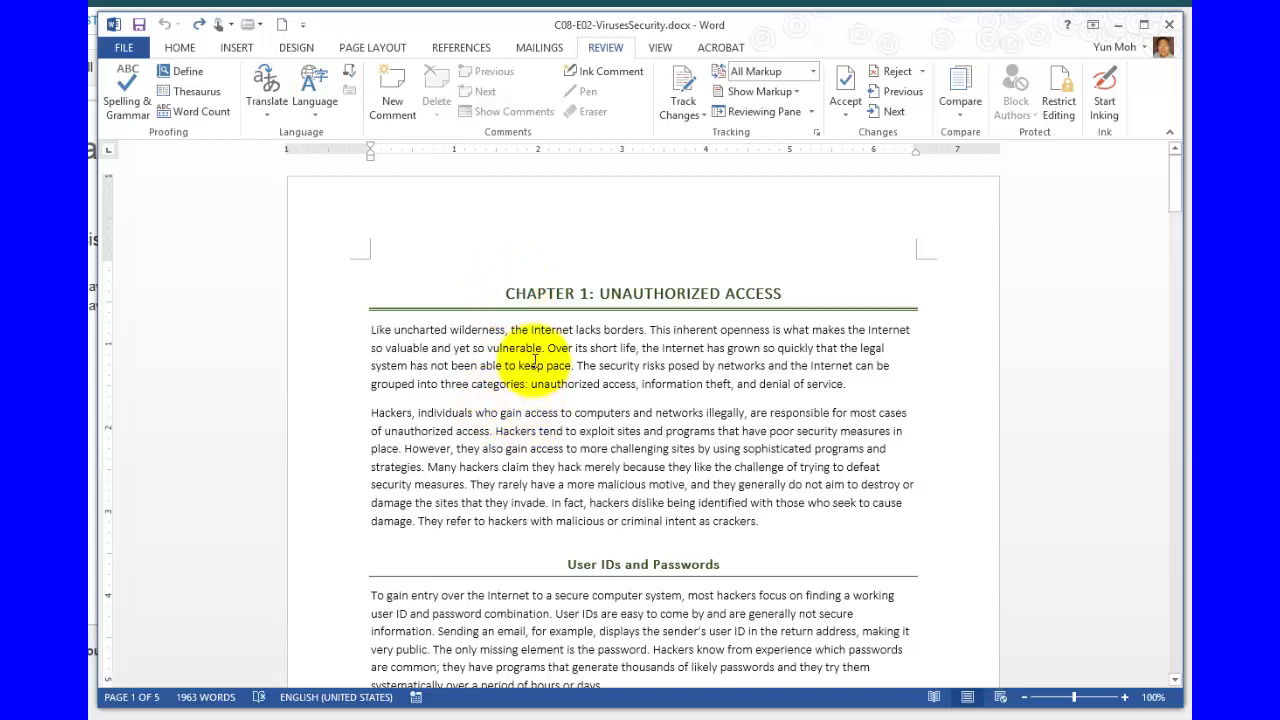
pyautogui.click(371, 331)
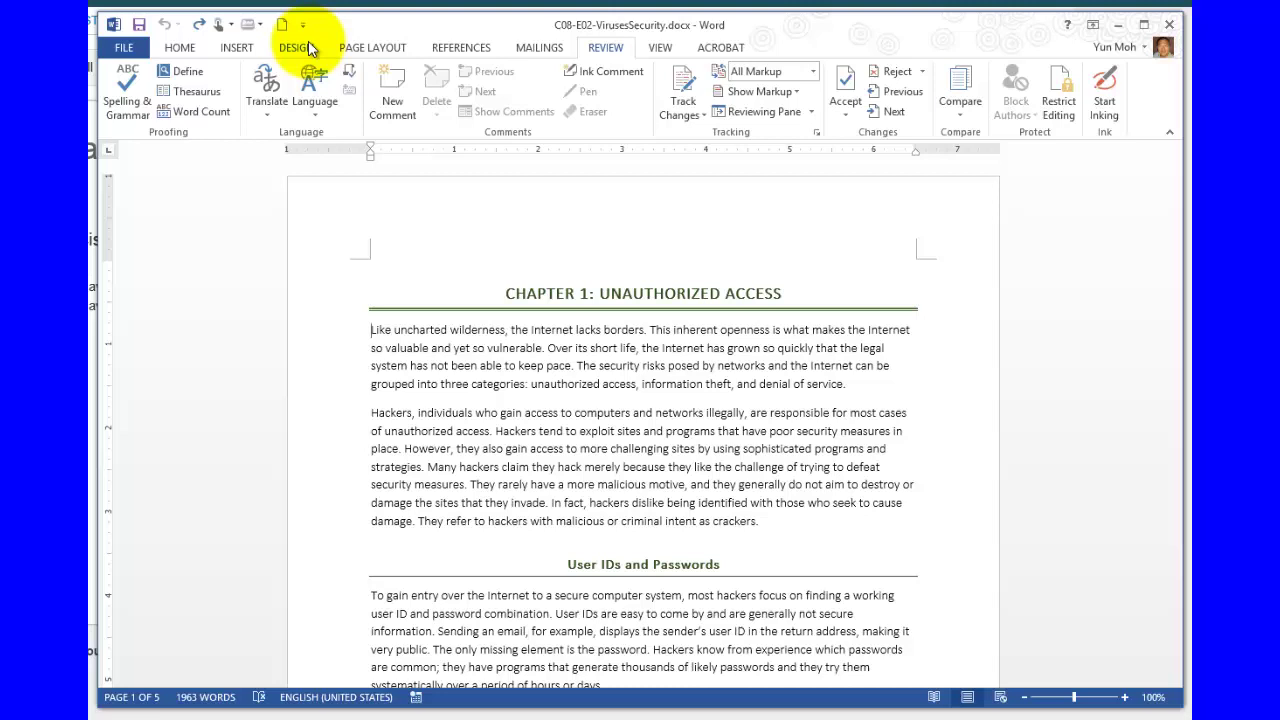
# Look over the Insert ribbon's Links options without choosing one
pyautogui.click(230, 50)
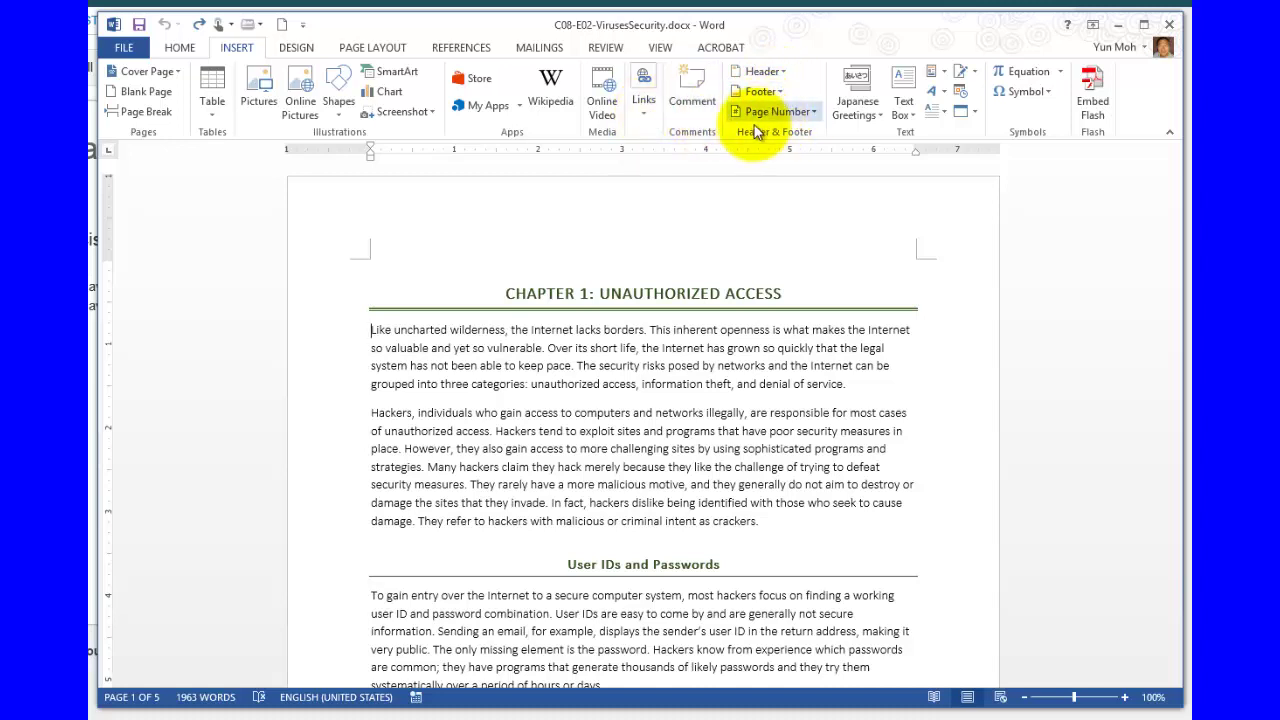
pyautogui.click(643, 108)
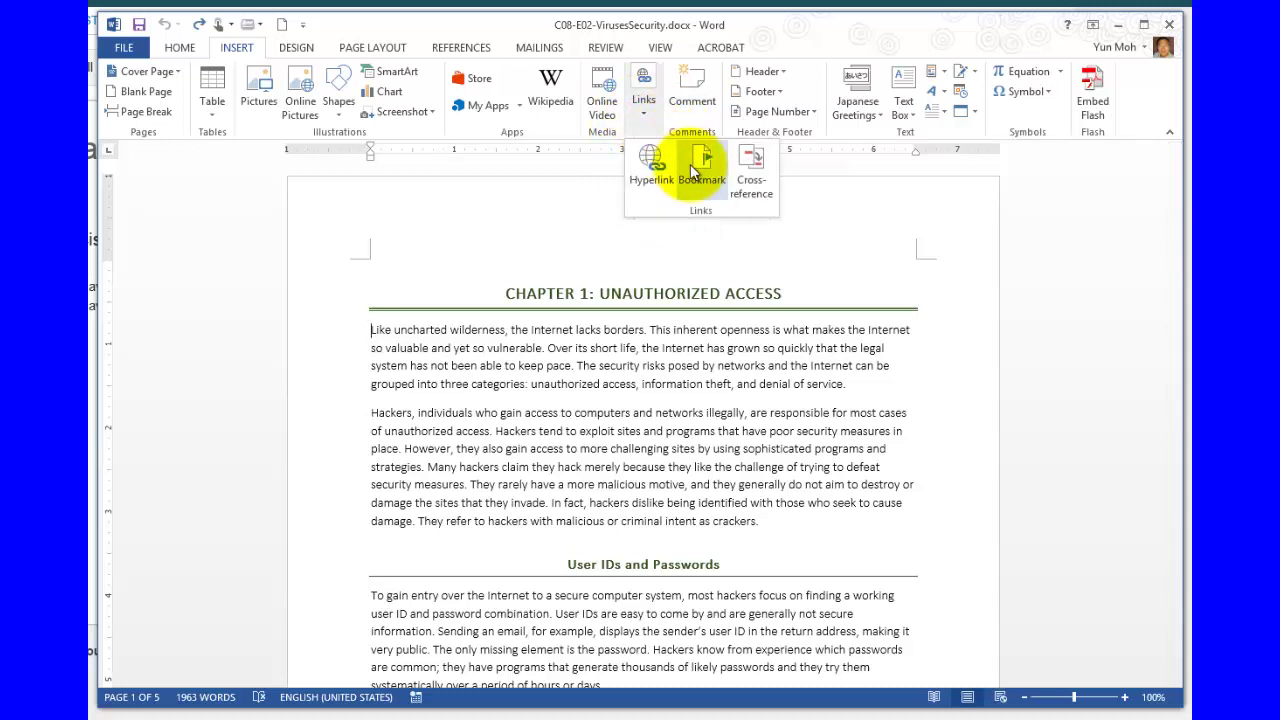
pyautogui.click(549, 251)
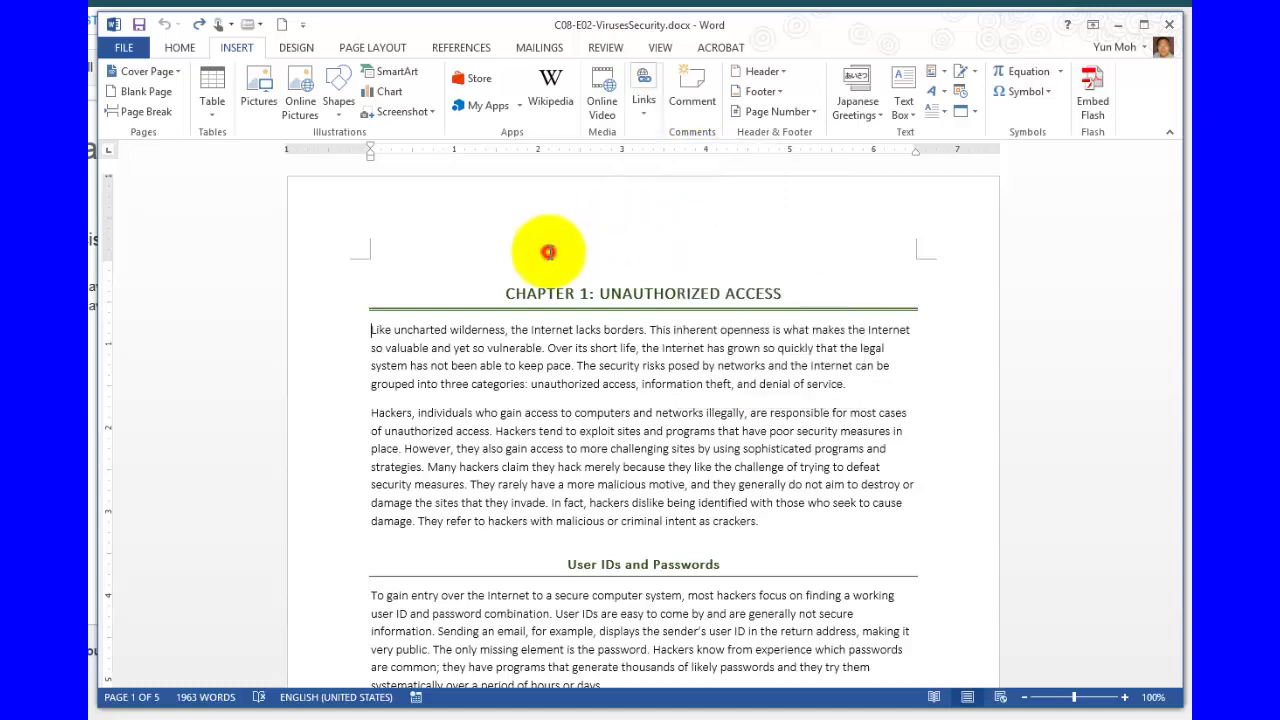
# Resize the Word window to reveal more of the ribbon, then reopen the Links options
pyautogui.click(1145, 25)
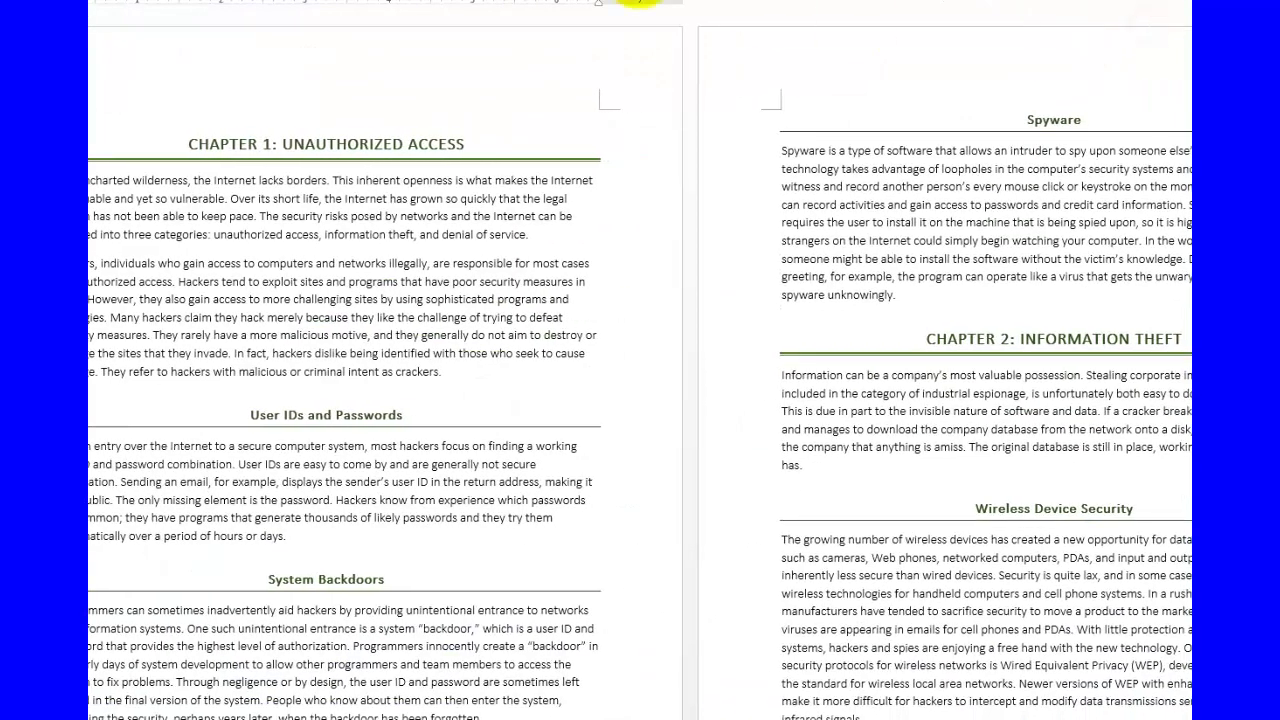
pyautogui.doubleClick(645, 20)
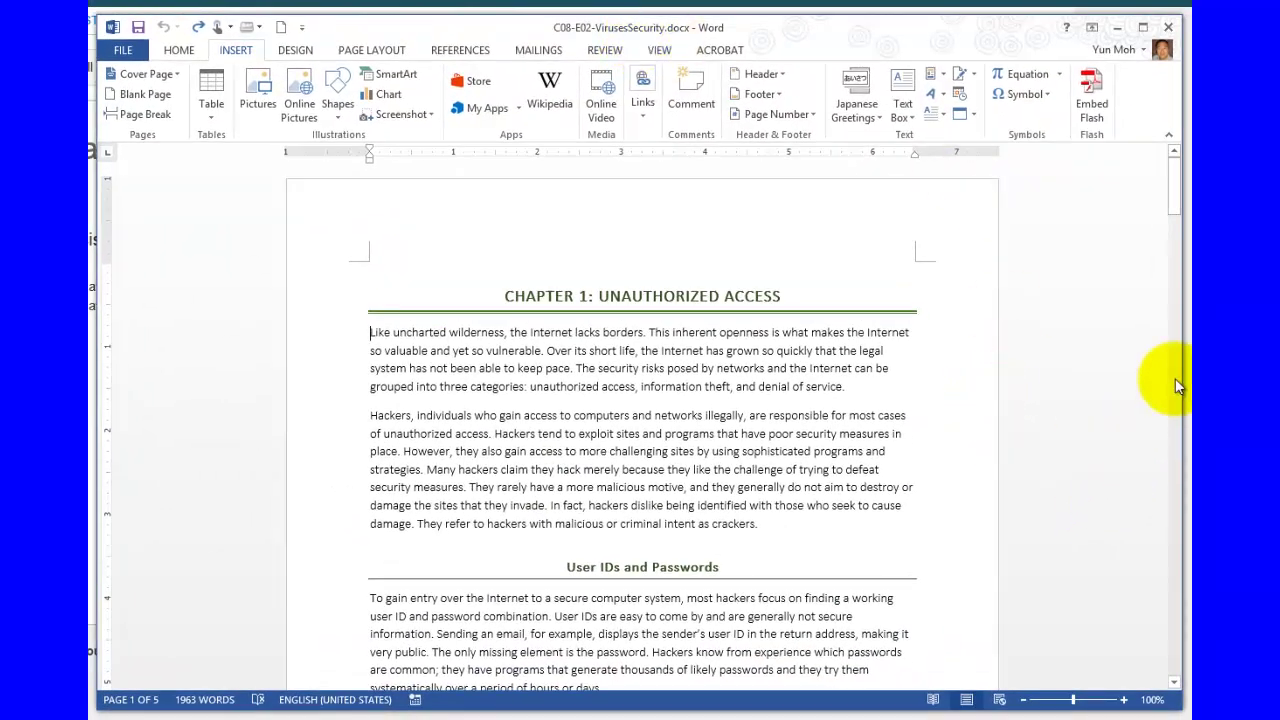
pyautogui.moveTo(1181, 377); pyautogui.dragTo(1192, 377)
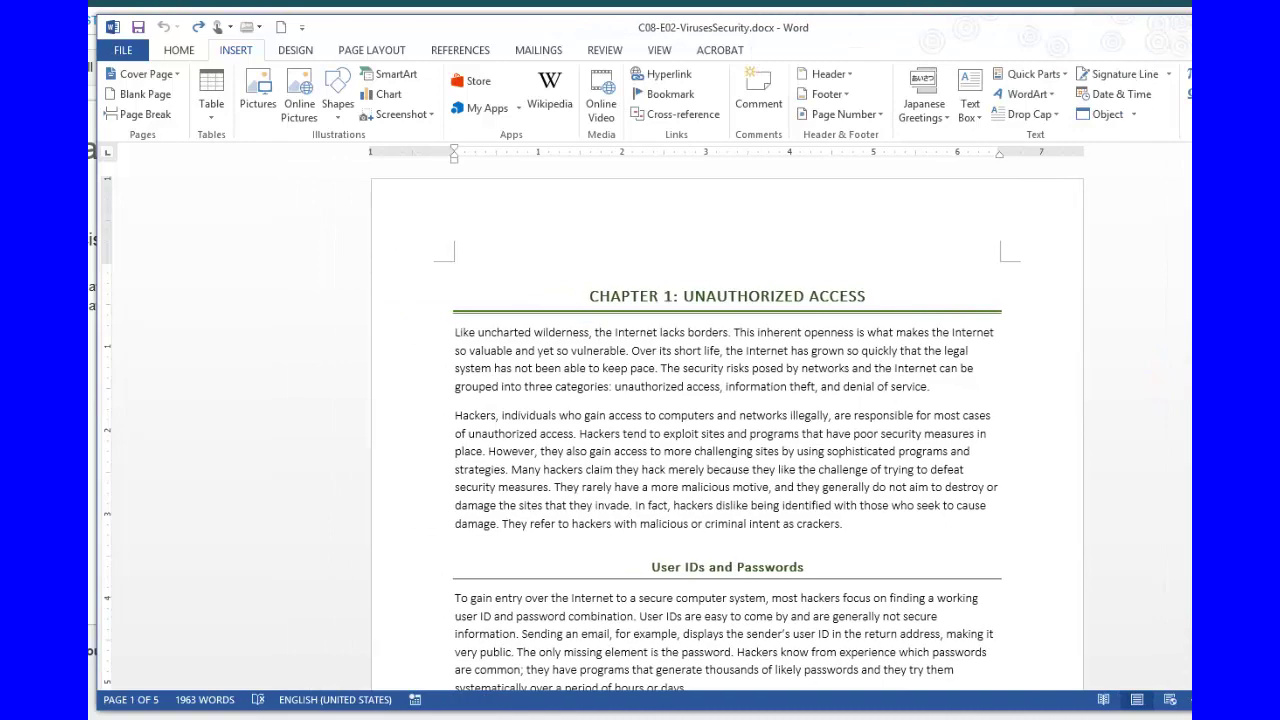
pyautogui.moveTo(1192, 377); pyautogui.dragTo(1279, 377)
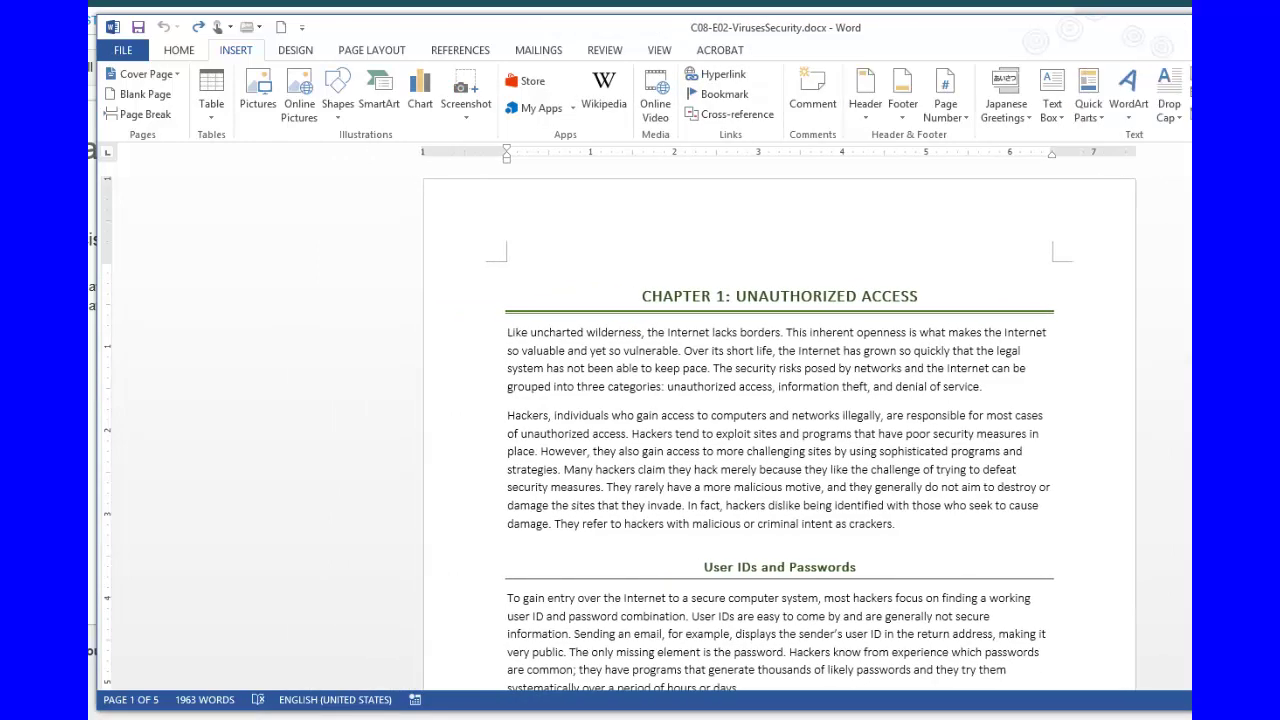
pyautogui.click(726, 96)
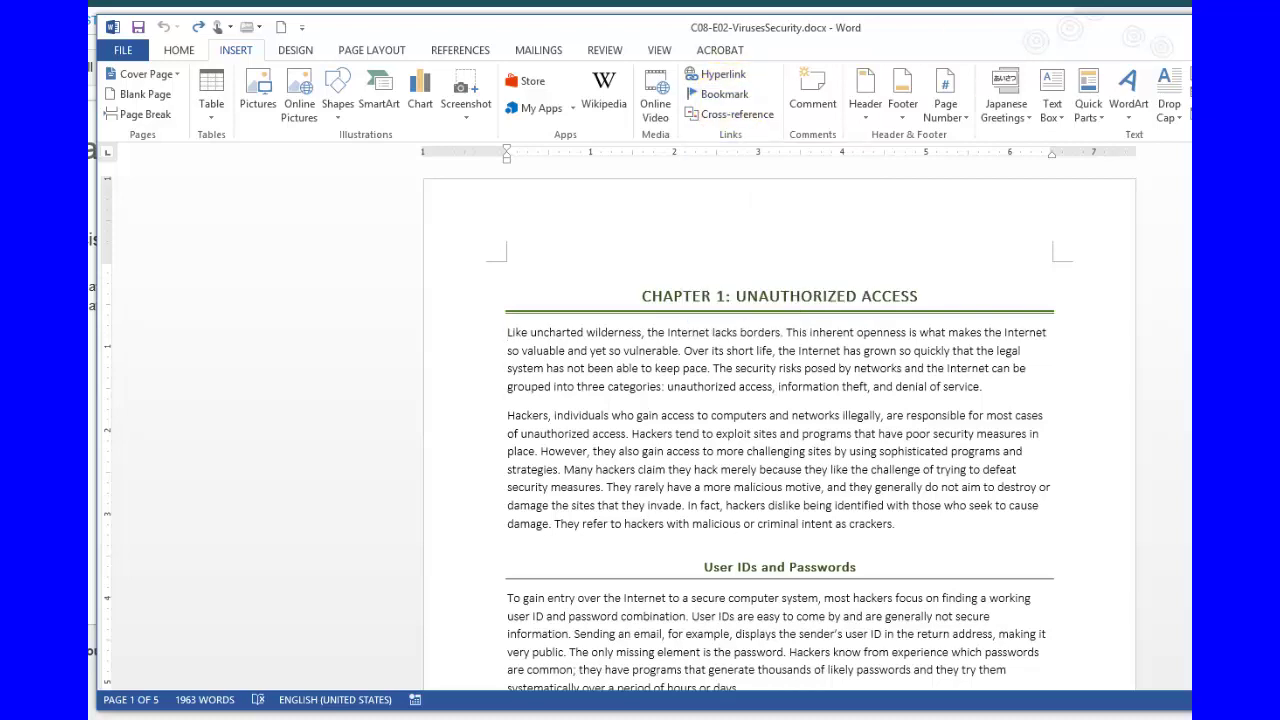
pyautogui.moveTo(1188, 195)
pyautogui.mouseDown()
pyautogui.moveTo(1157, 191)
pyautogui.moveTo(1185, 200)
pyautogui.mouseUp()
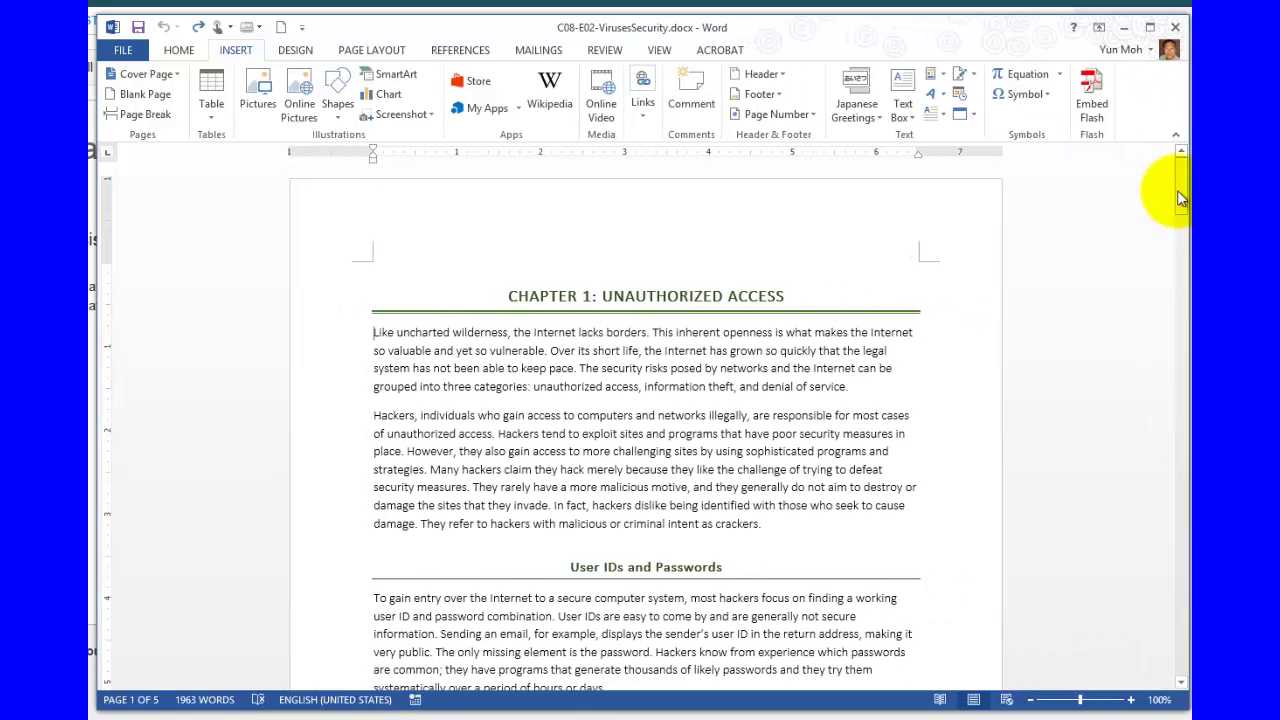
pyautogui.click(643, 105)
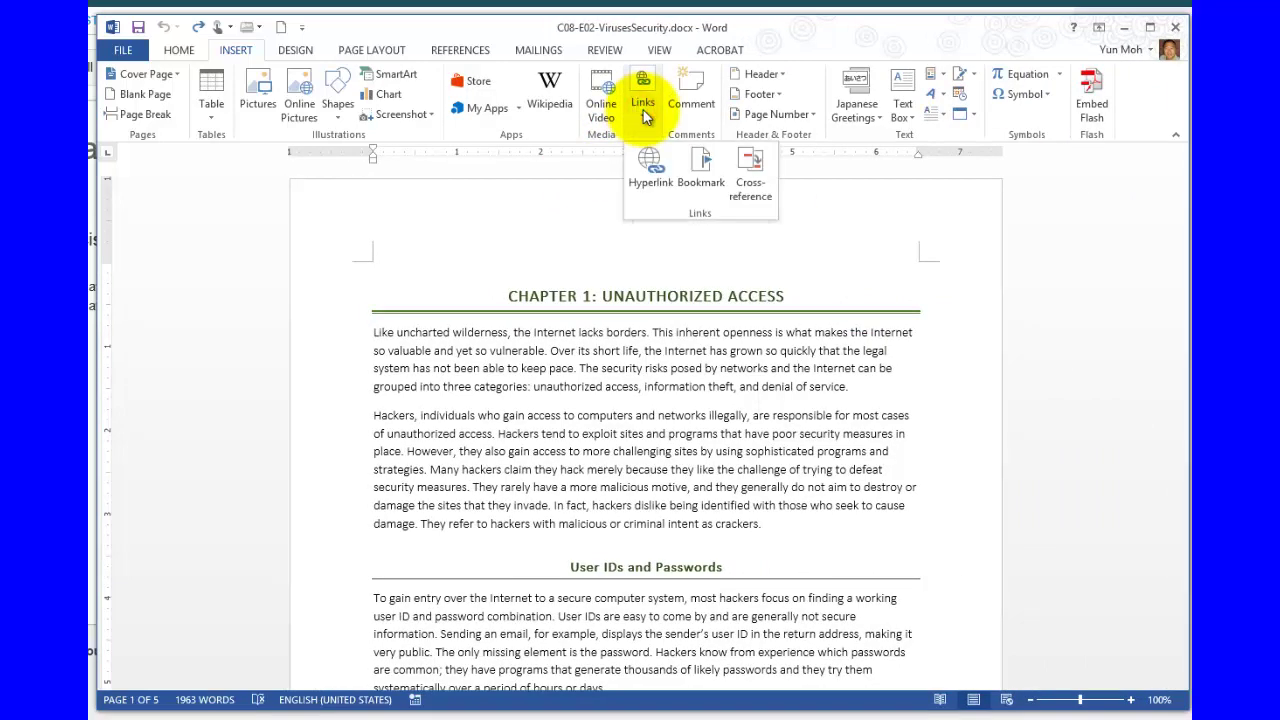
# Create the bookmark 'Access' at Chapter 1's first paragraph and check its marker there
pyautogui.click(696, 173)
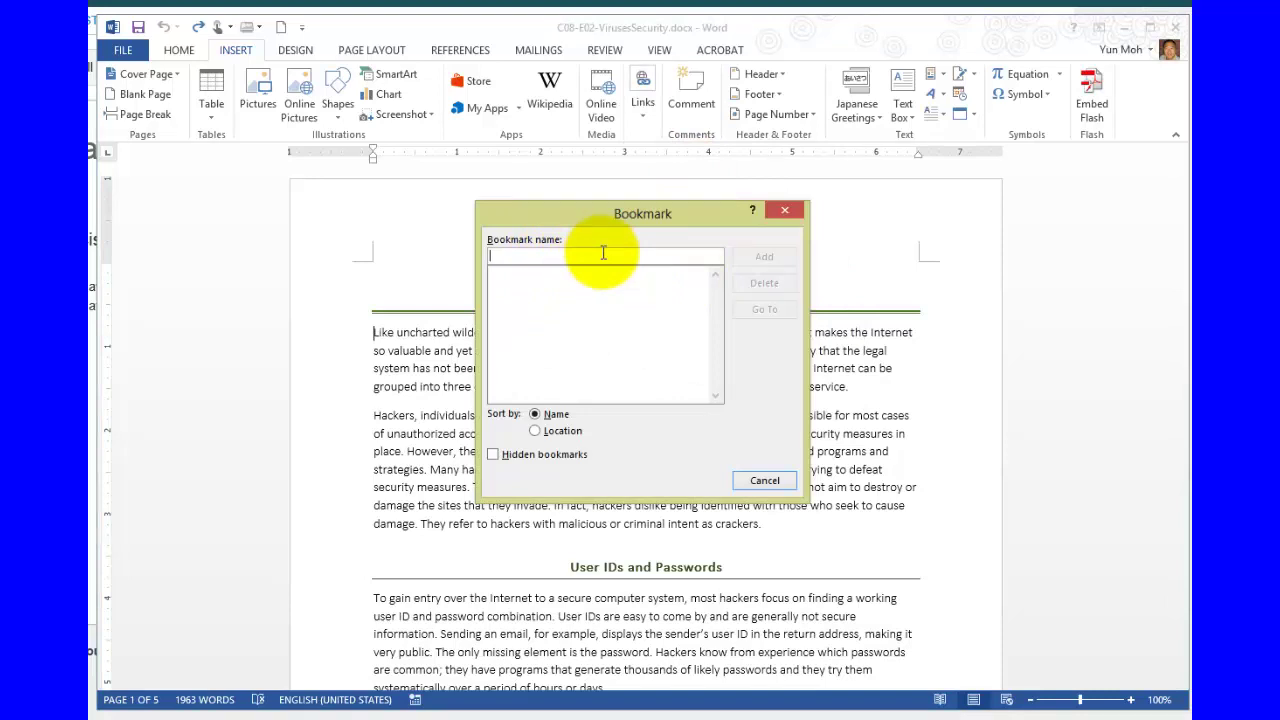
pyautogui.write('Access')
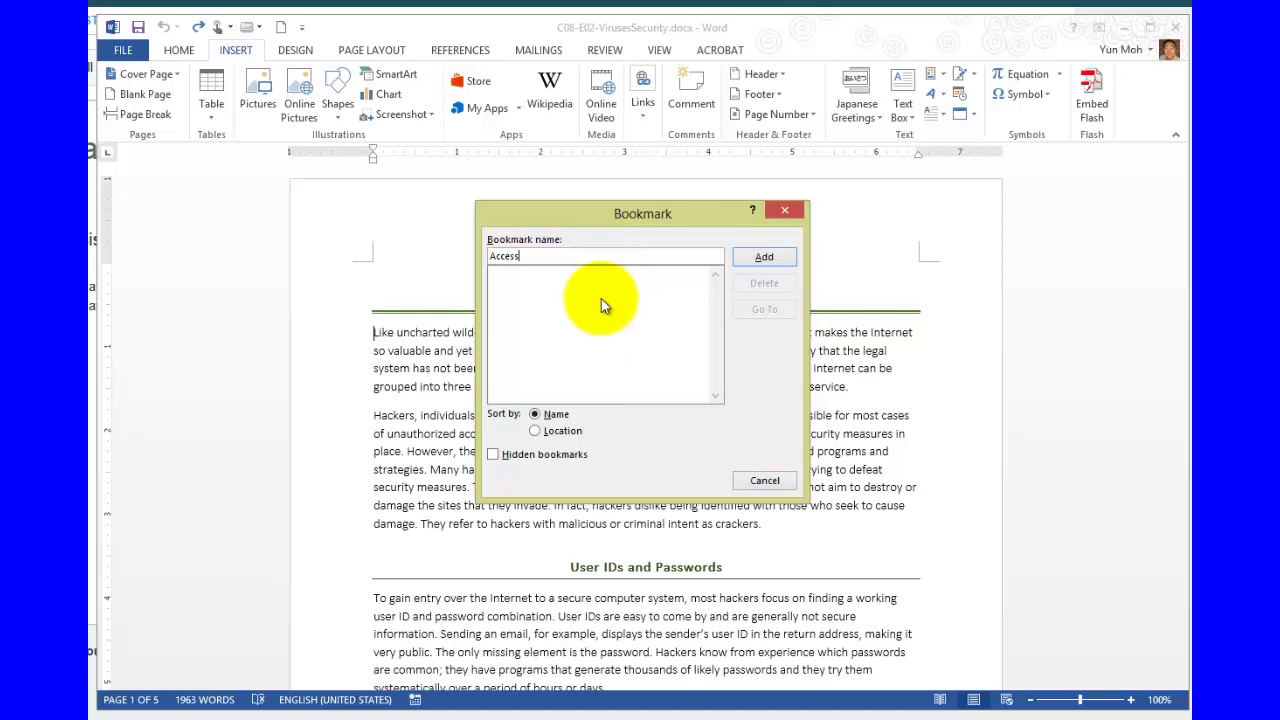
pyautogui.click(777, 258)
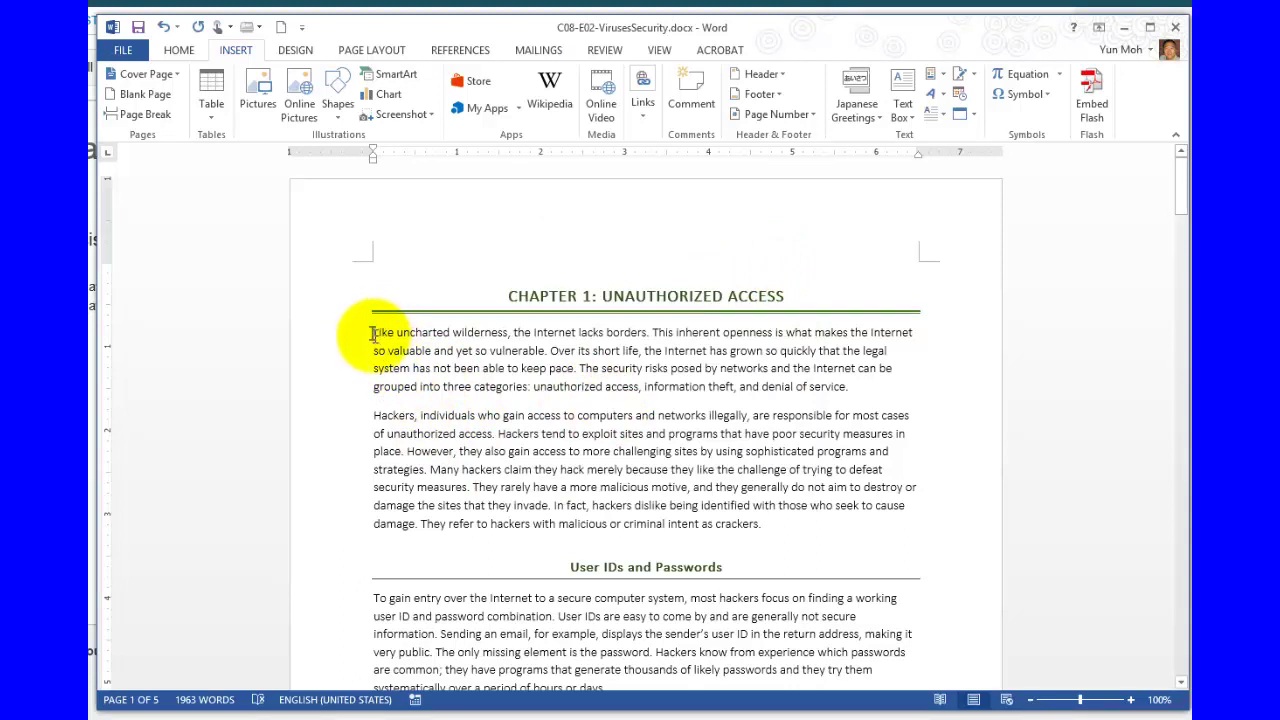
pyautogui.click(370, 332)
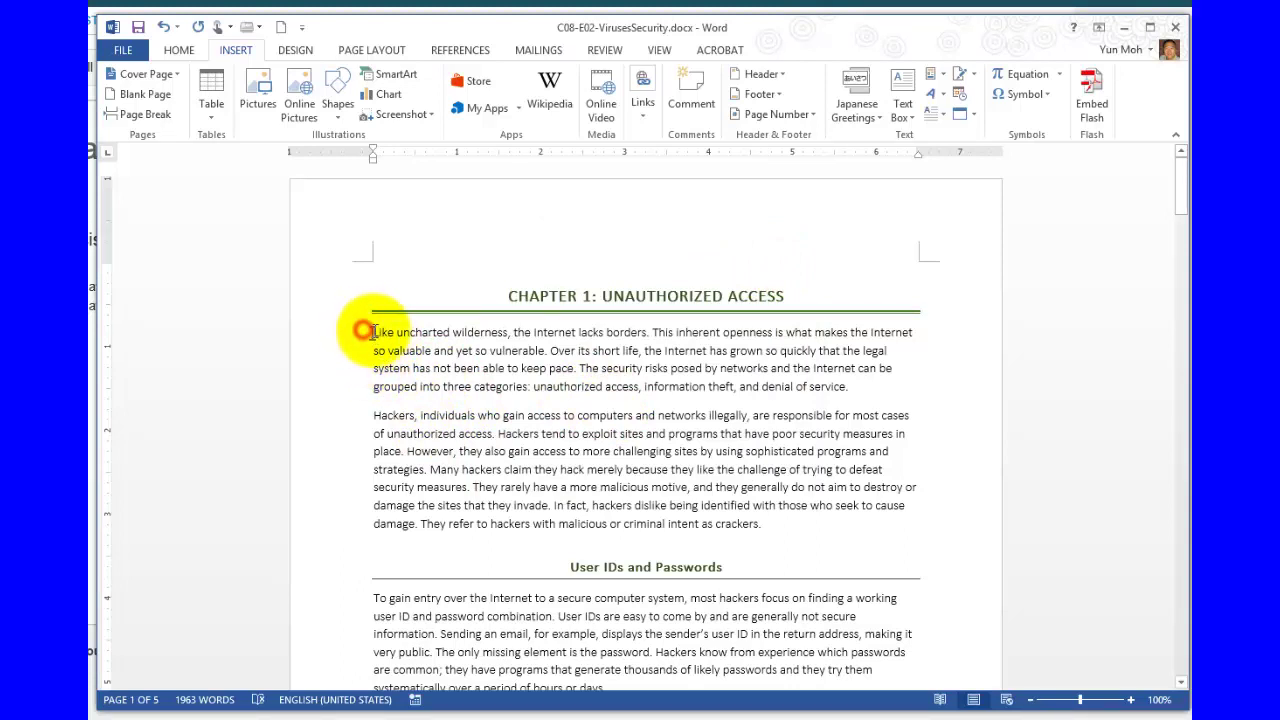
pyautogui.click(451, 332)
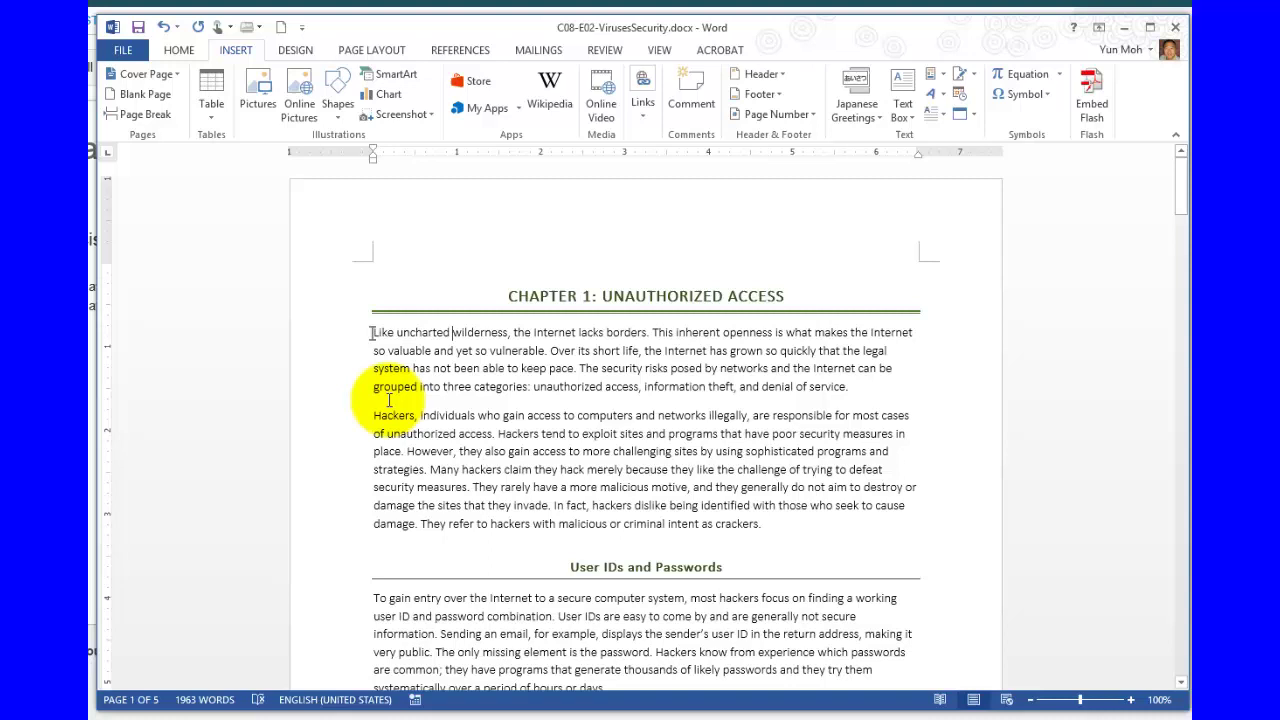
pyautogui.click(372, 332)
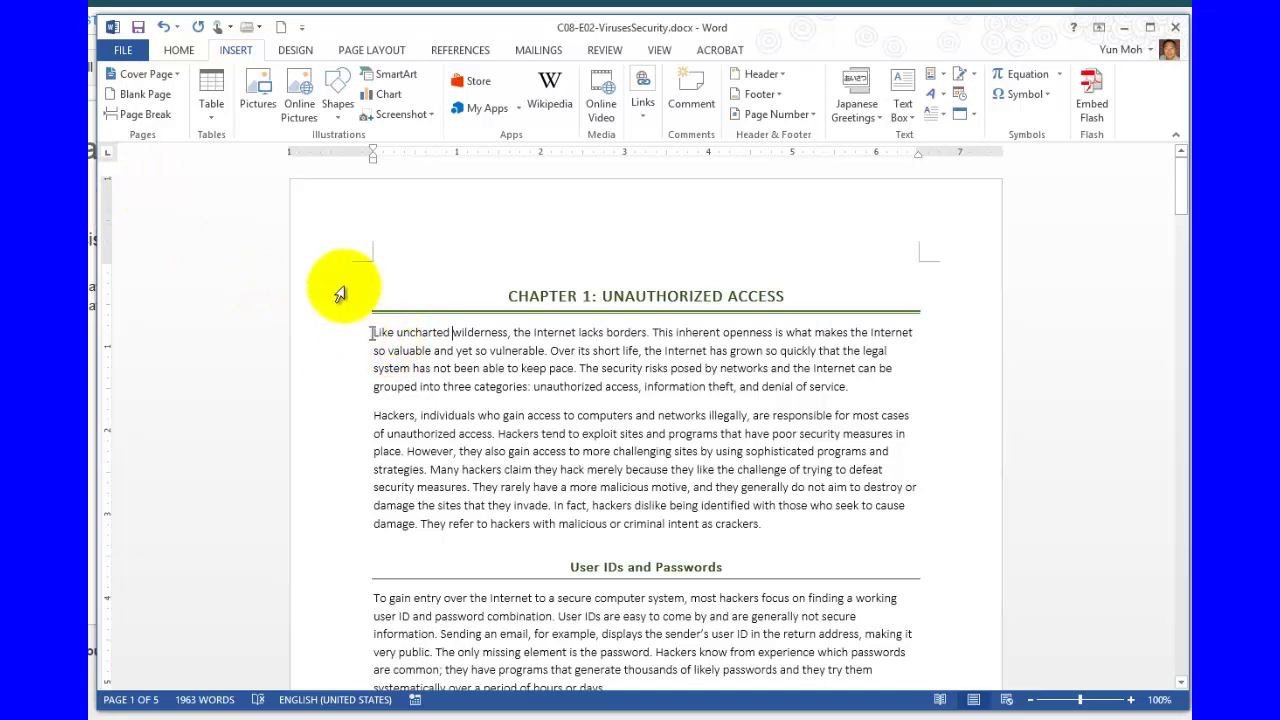
pyautogui.click(121, 52)
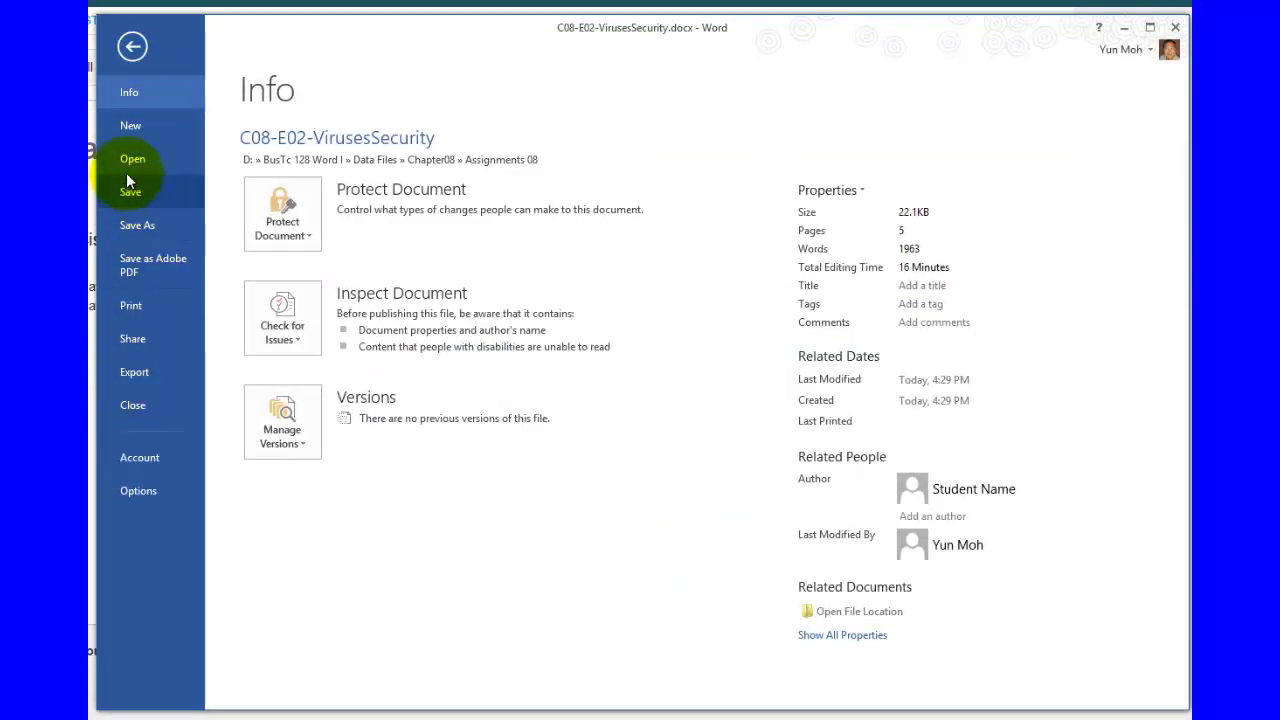
pyautogui.click(131, 305)
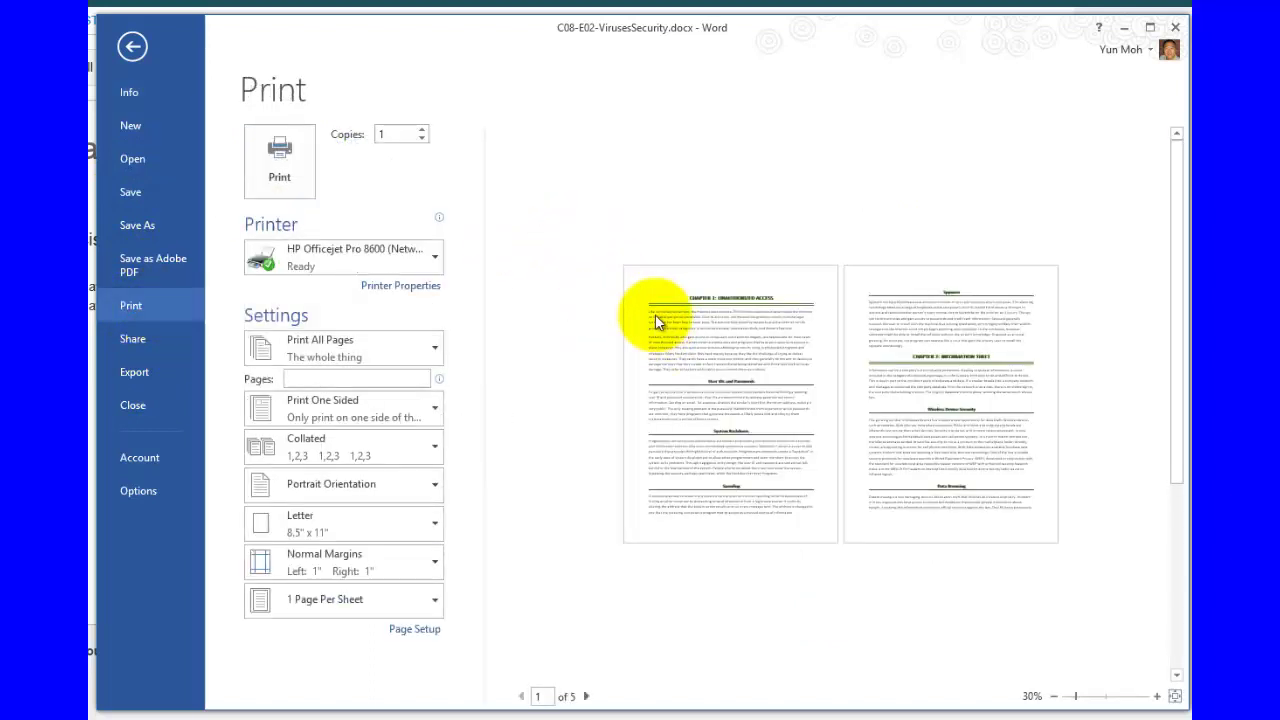
pyautogui.click(1110, 696)
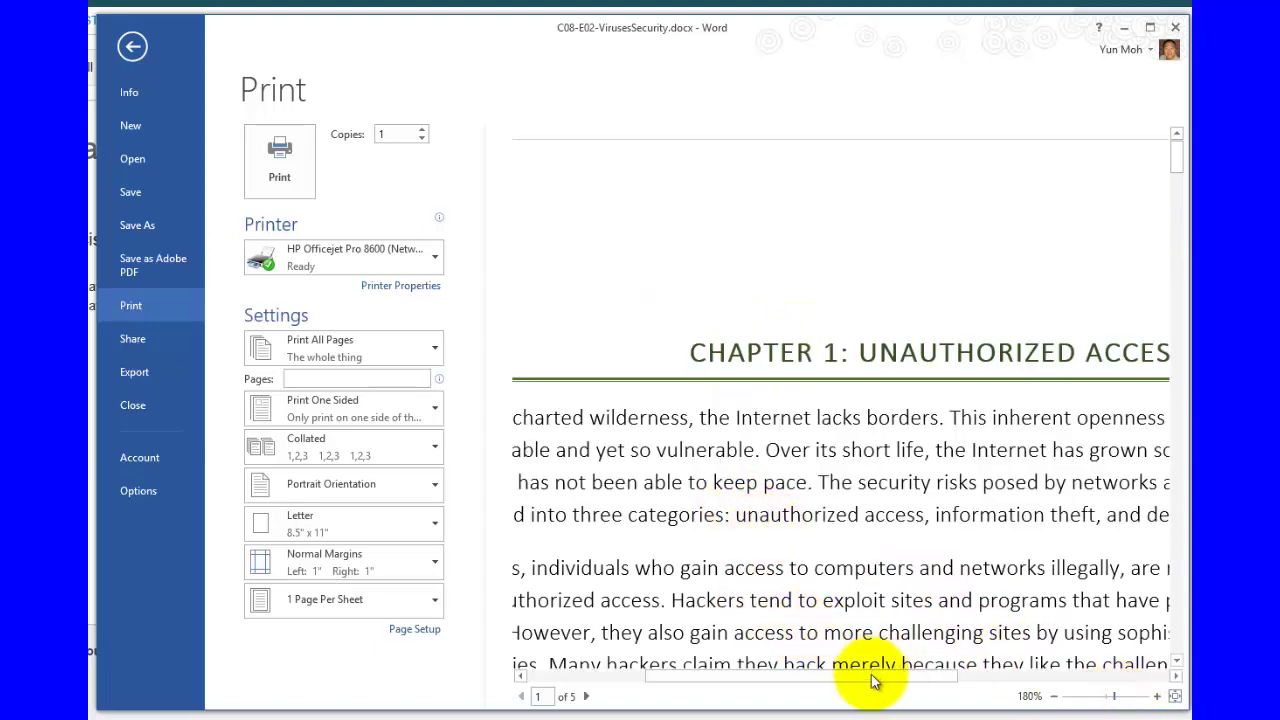
pyautogui.moveTo(849, 677); pyautogui.dragTo(720, 677)
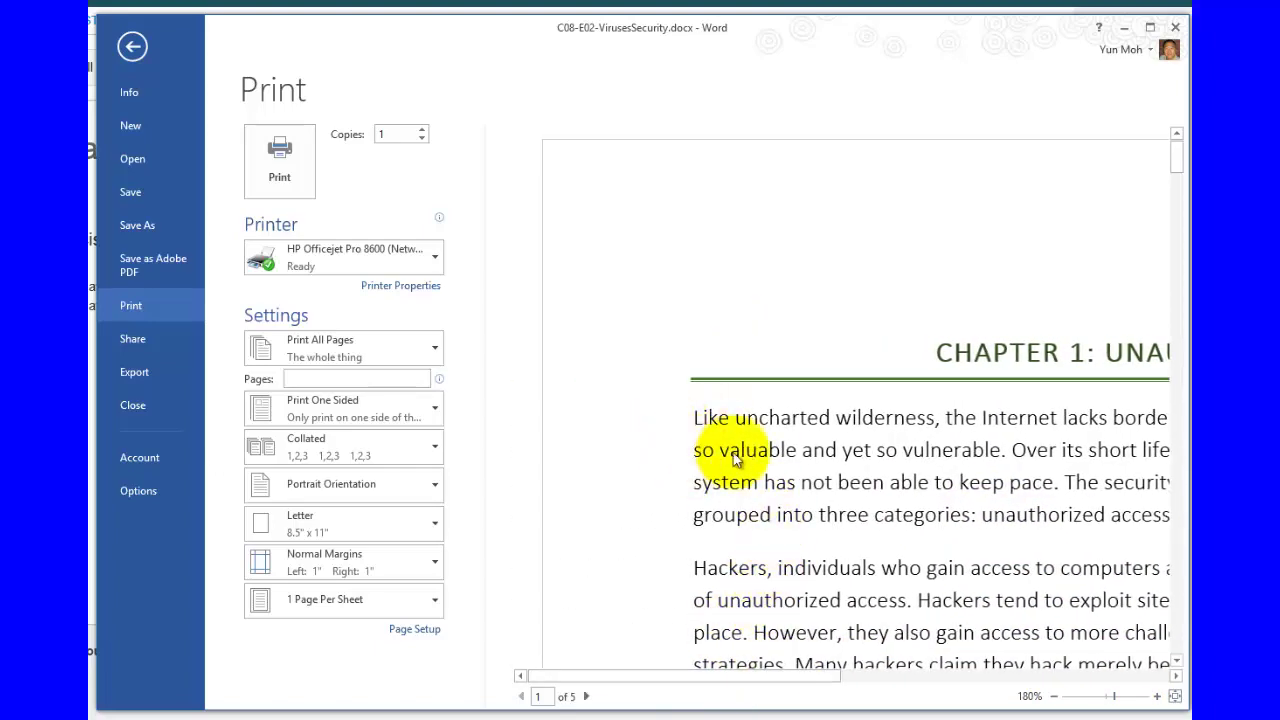
pyautogui.click(132, 46)
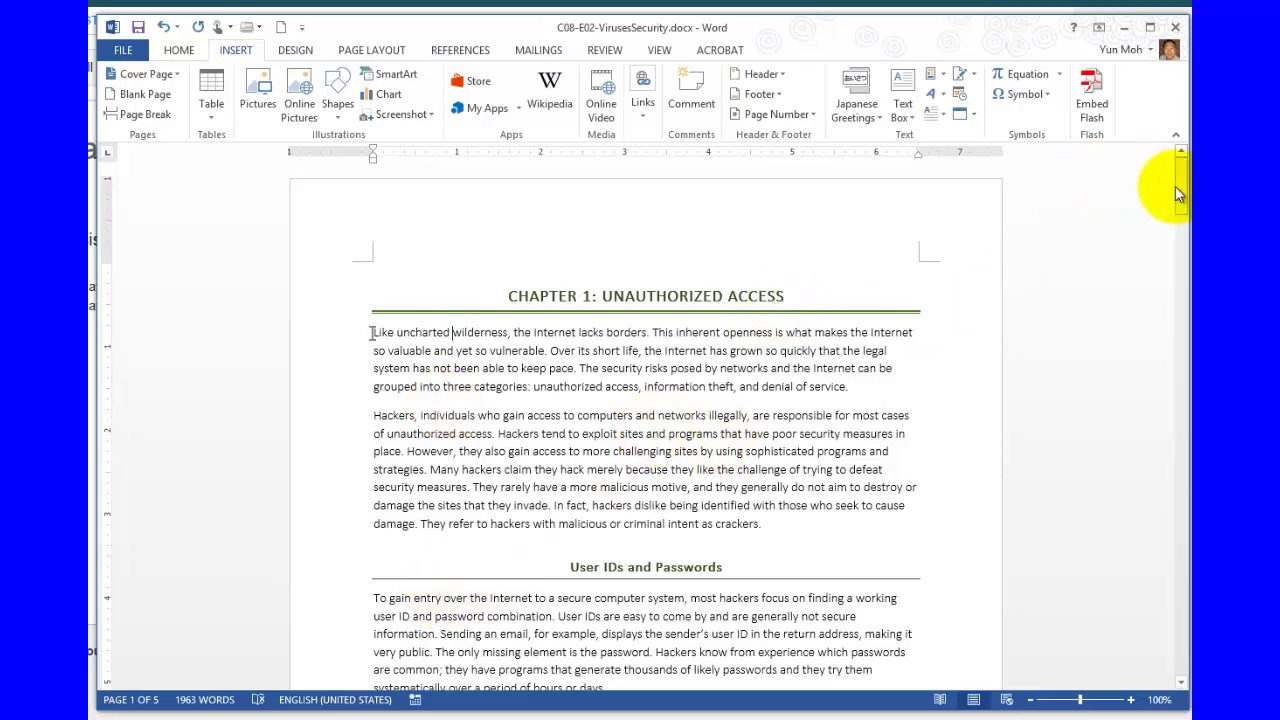
# Scroll to page 3 and place the cursor at the start of the Types of Viruses paragraph
pyautogui.moveTo(1178, 193); pyautogui.dragTo(1158, 415)
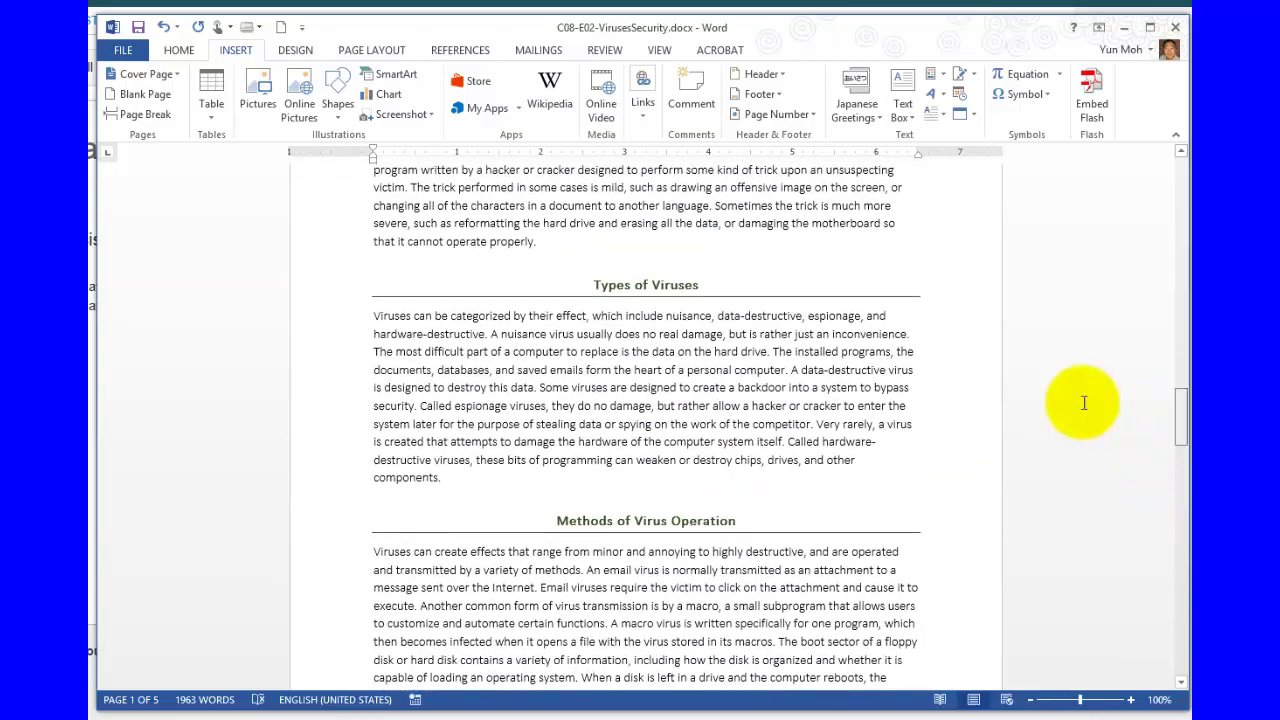
pyautogui.moveTo(594, 285); pyautogui.dragTo(706, 288)
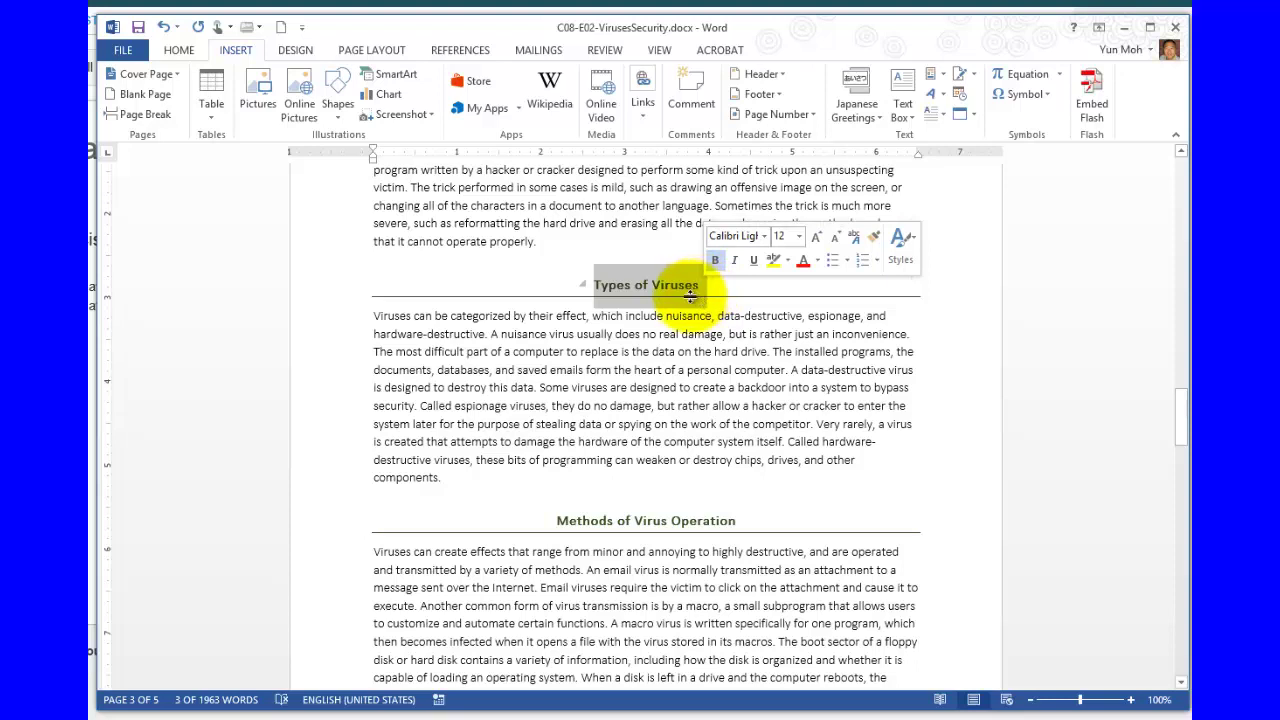
pyautogui.click(370, 315)
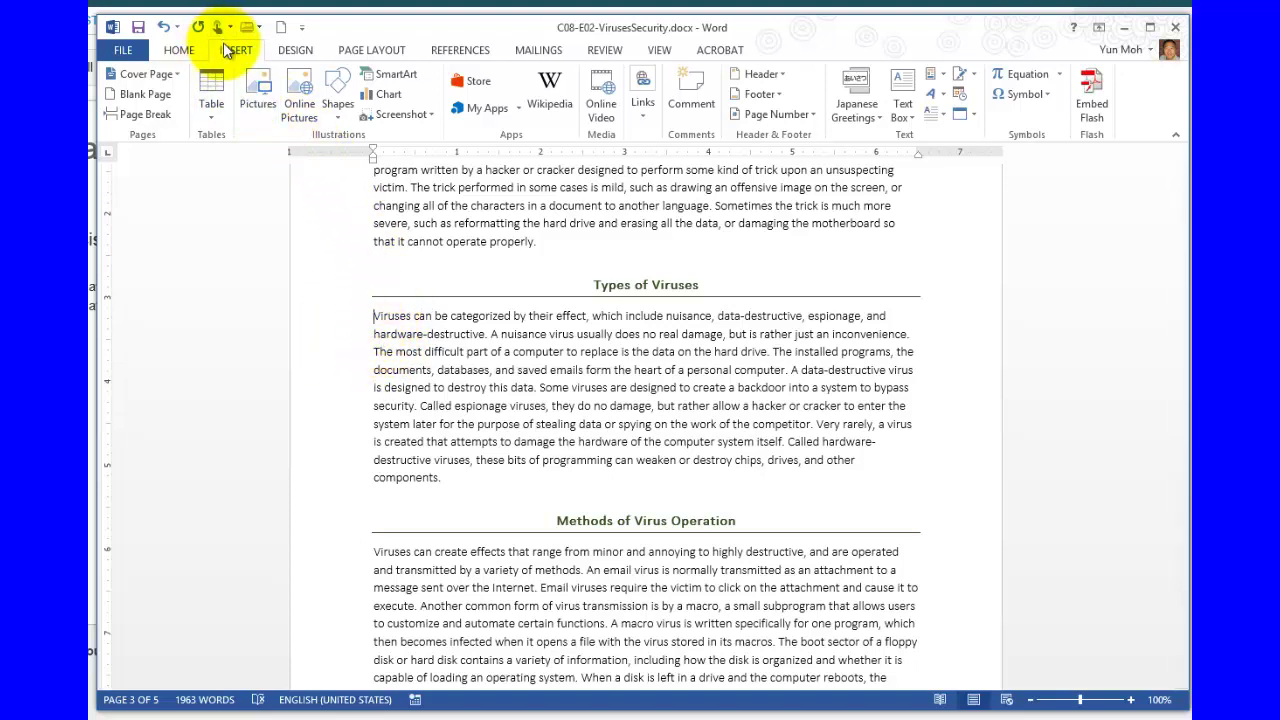
# Insert a bookmark named 'Viruses' at the Types of Viruses paragraph on page 3
pyautogui.click(643, 105)
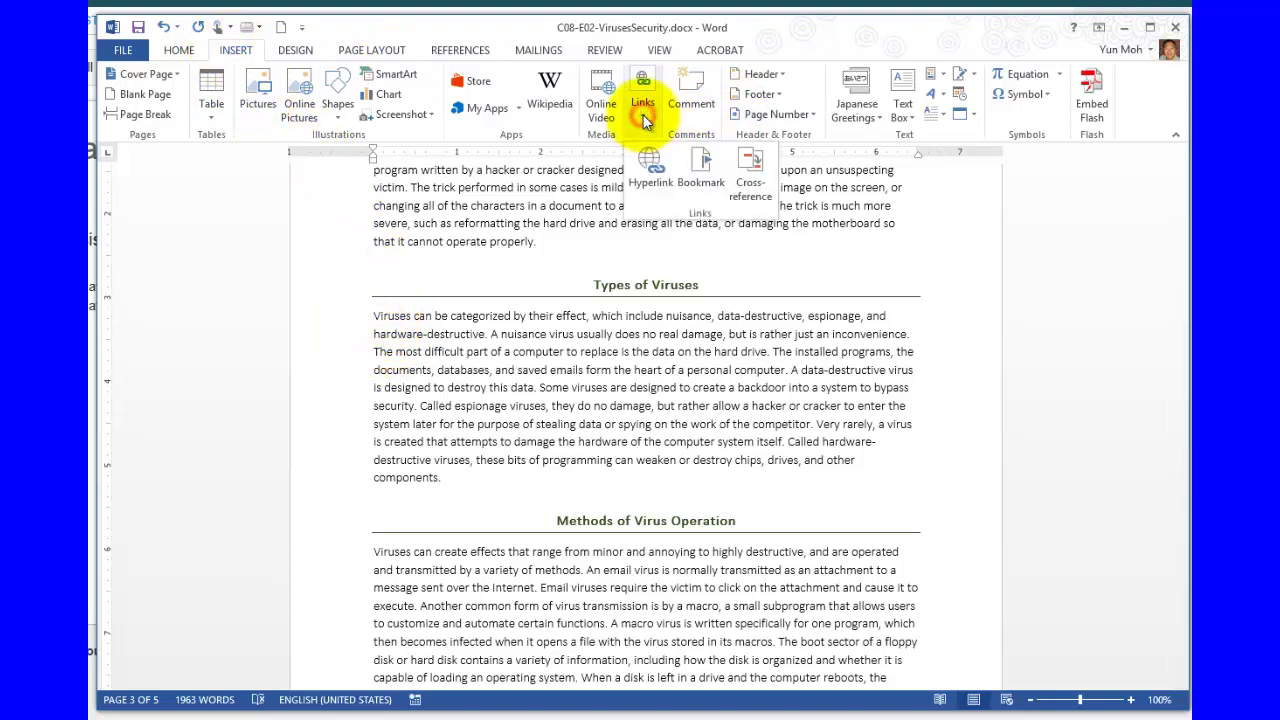
pyautogui.click(700, 176)
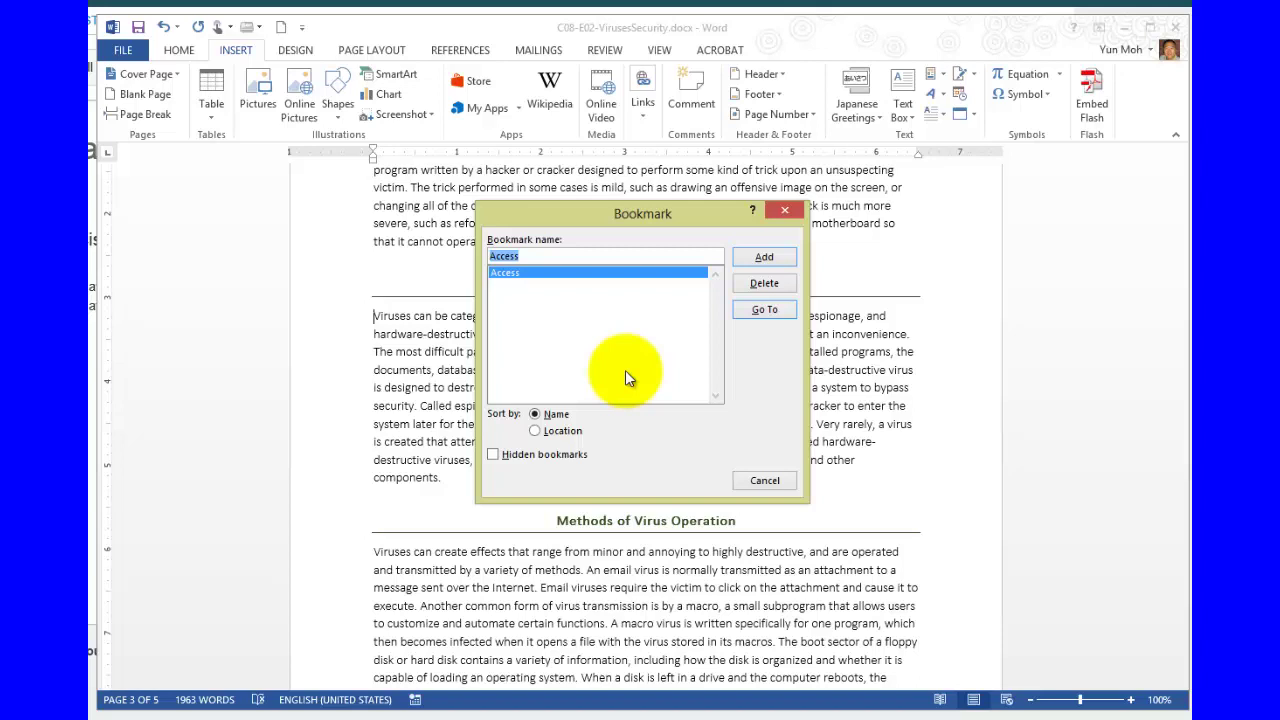
pyautogui.write('Viru')
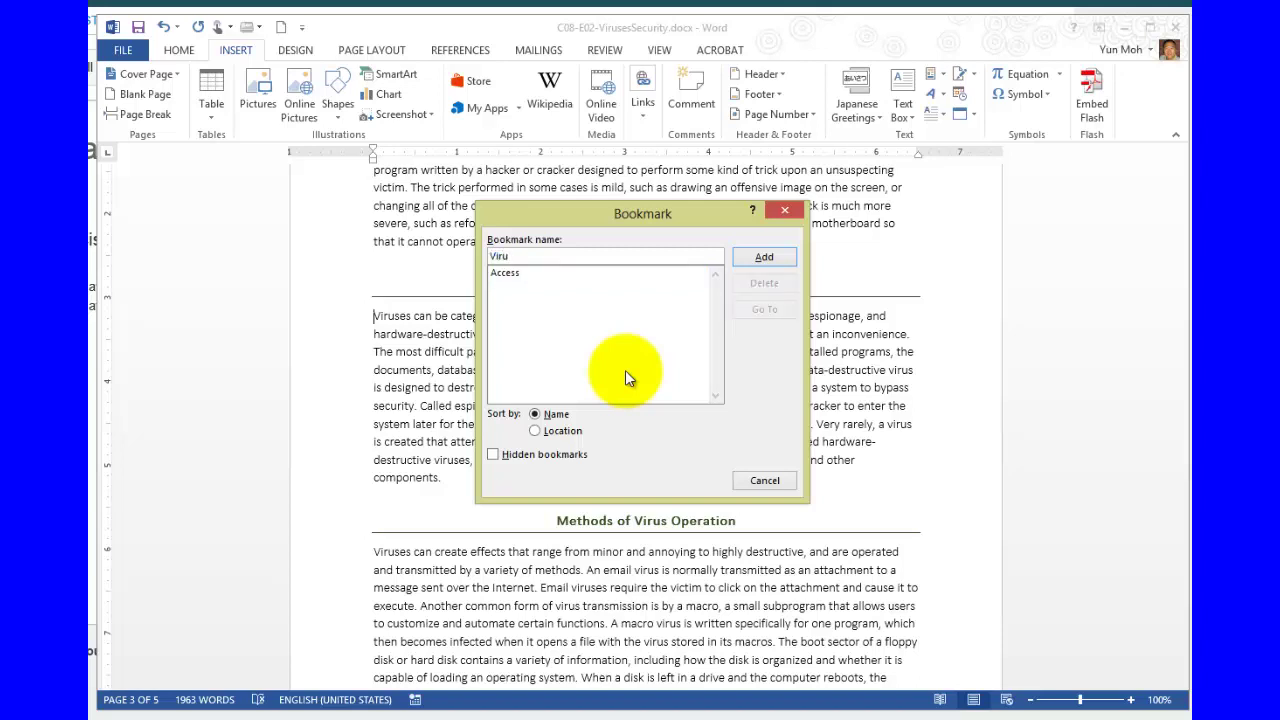
pyautogui.write('ses')
pyautogui.click(764, 258)
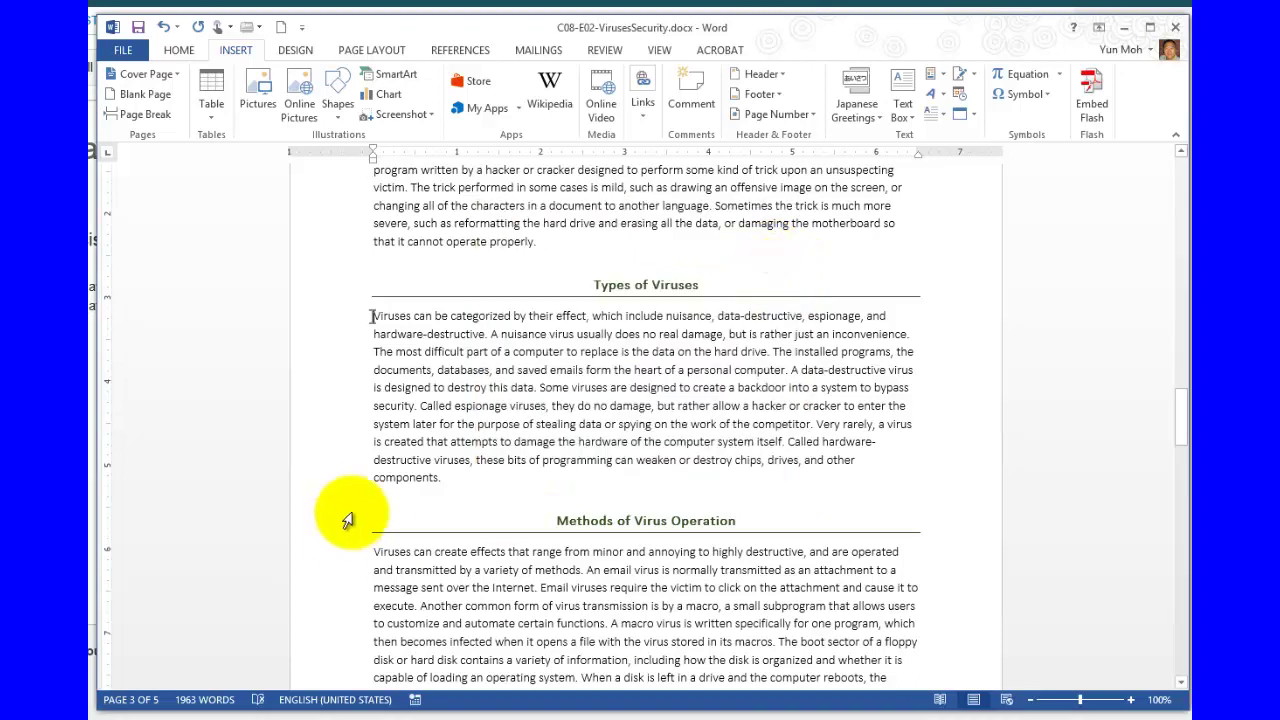
pyautogui.click(395, 351)
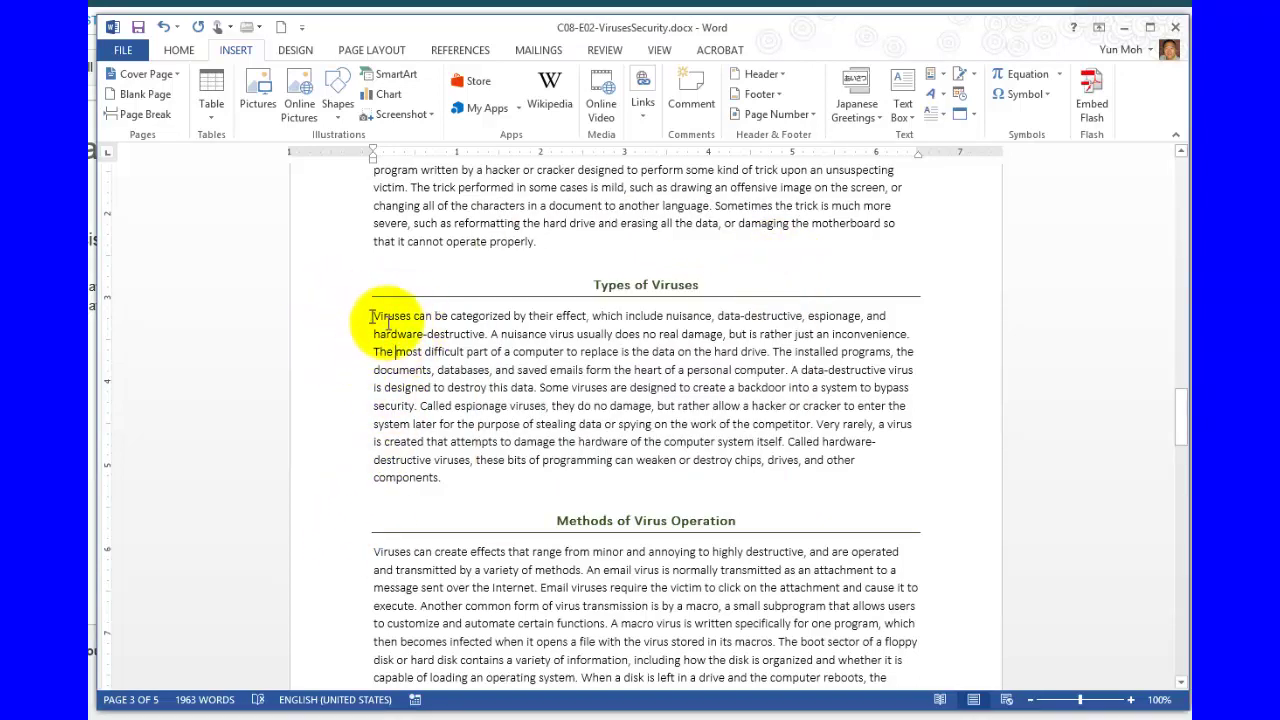
# Scroll down to Chapter 4 and place the cursor before 'A fundamental element' in Systems Failure
pyautogui.click(387, 318)
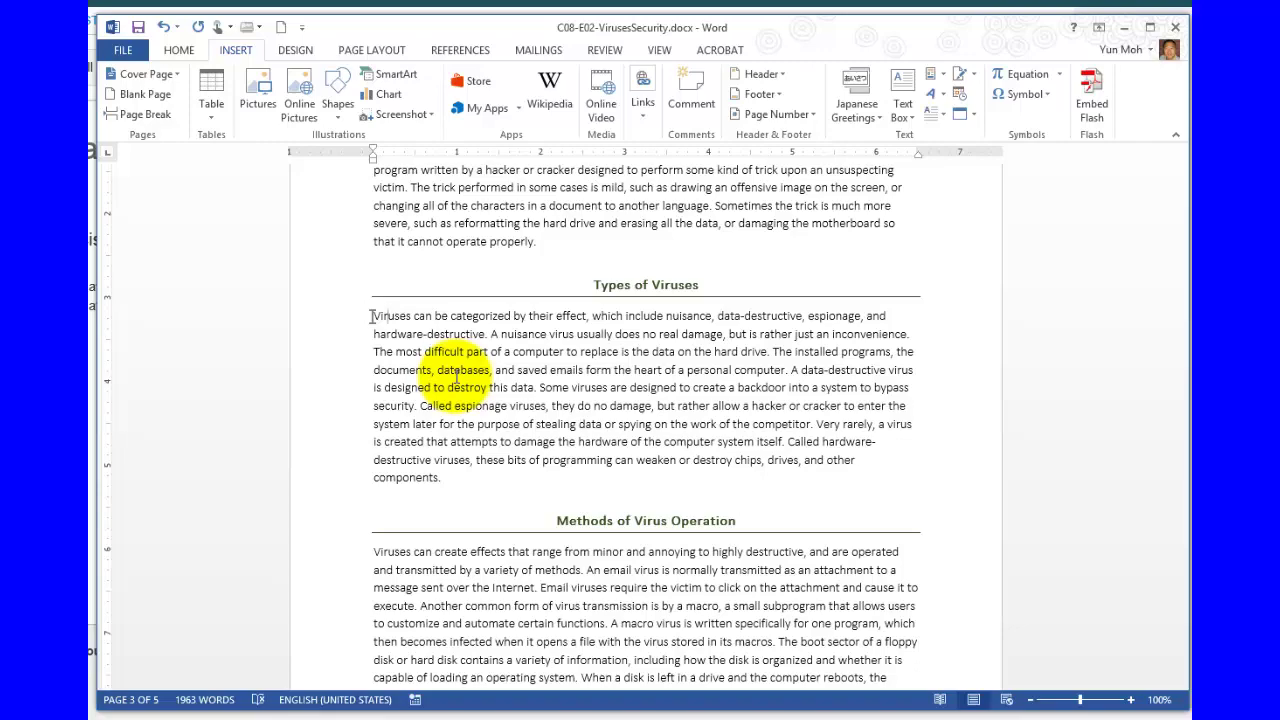
pyautogui.click(630, 441)
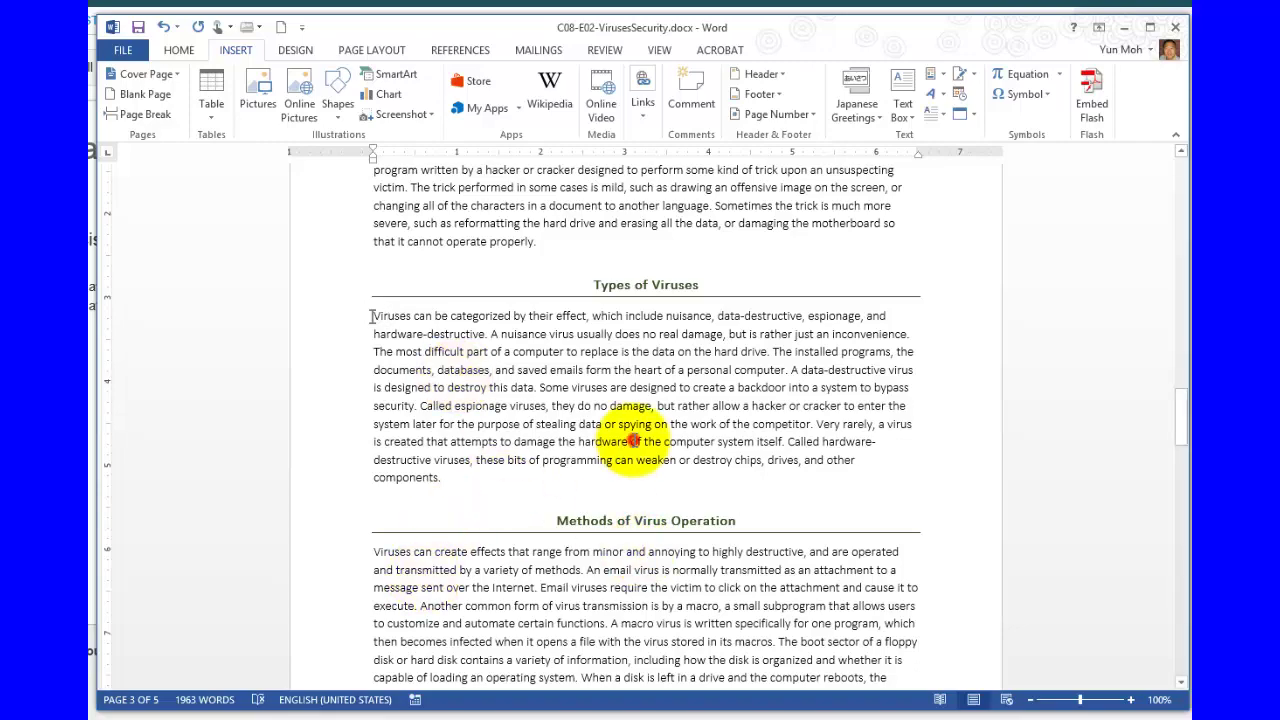
pyautogui.scroll(-3, 635, 475)
pyautogui.scroll(-12, 635, 475)
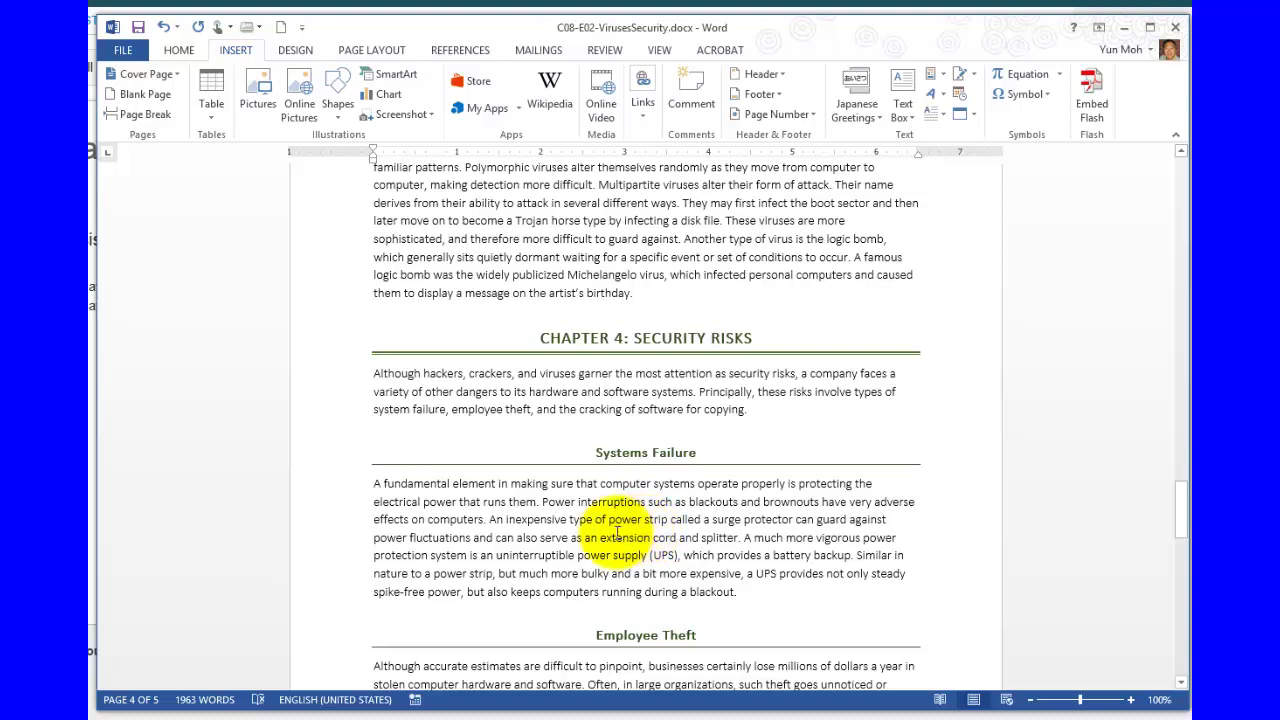
pyautogui.click(374, 484)
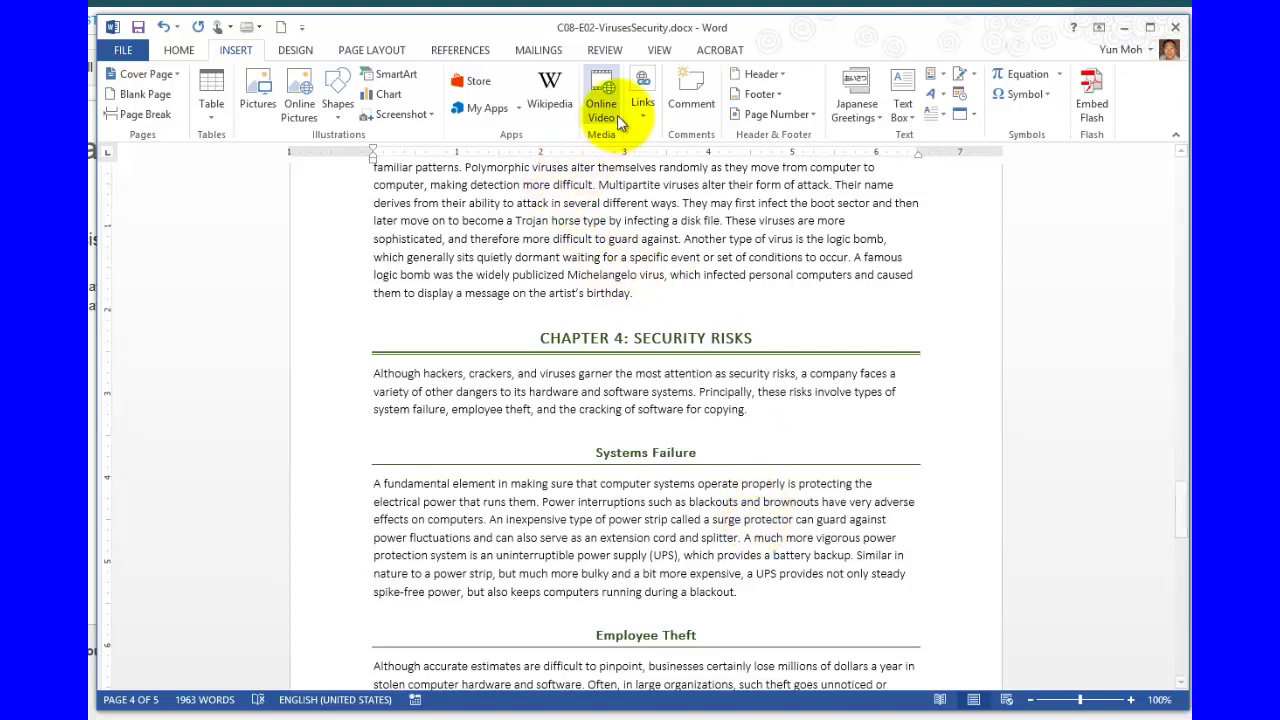
# Add a bookmark named 'Electrical' at the Systems Failure paragraph
pyautogui.click(643, 105)
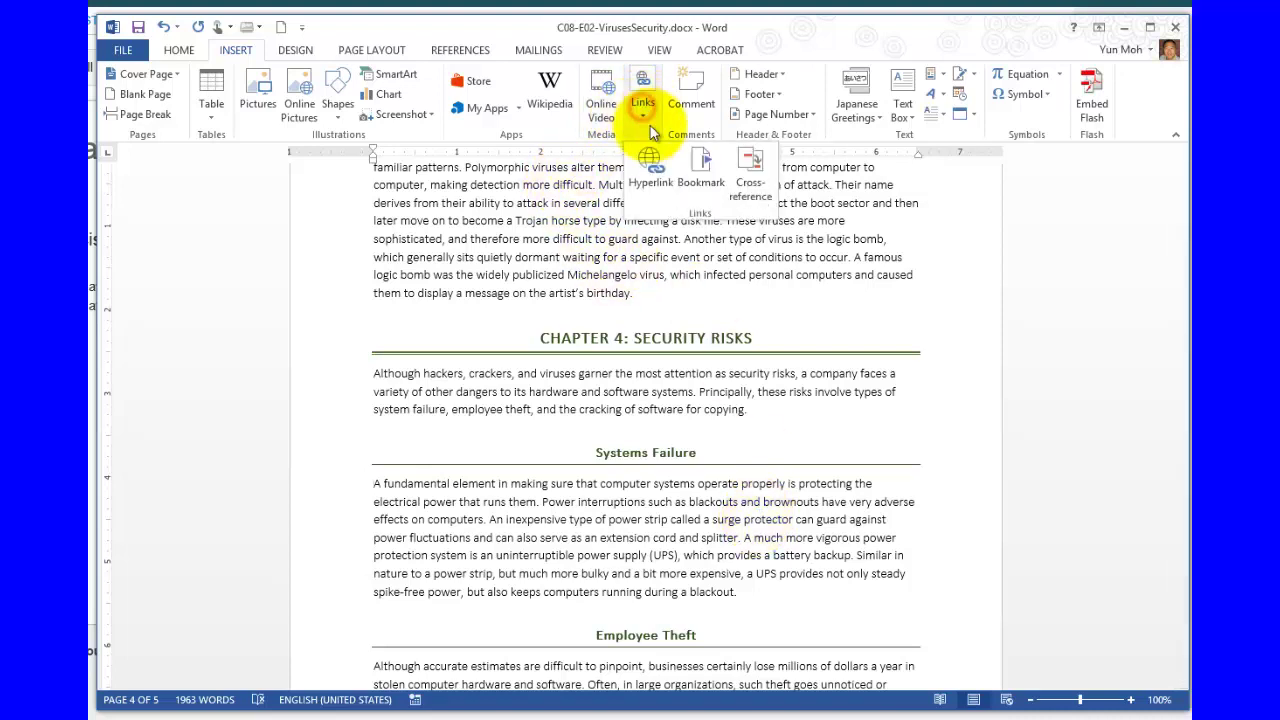
pyautogui.click(700, 170)
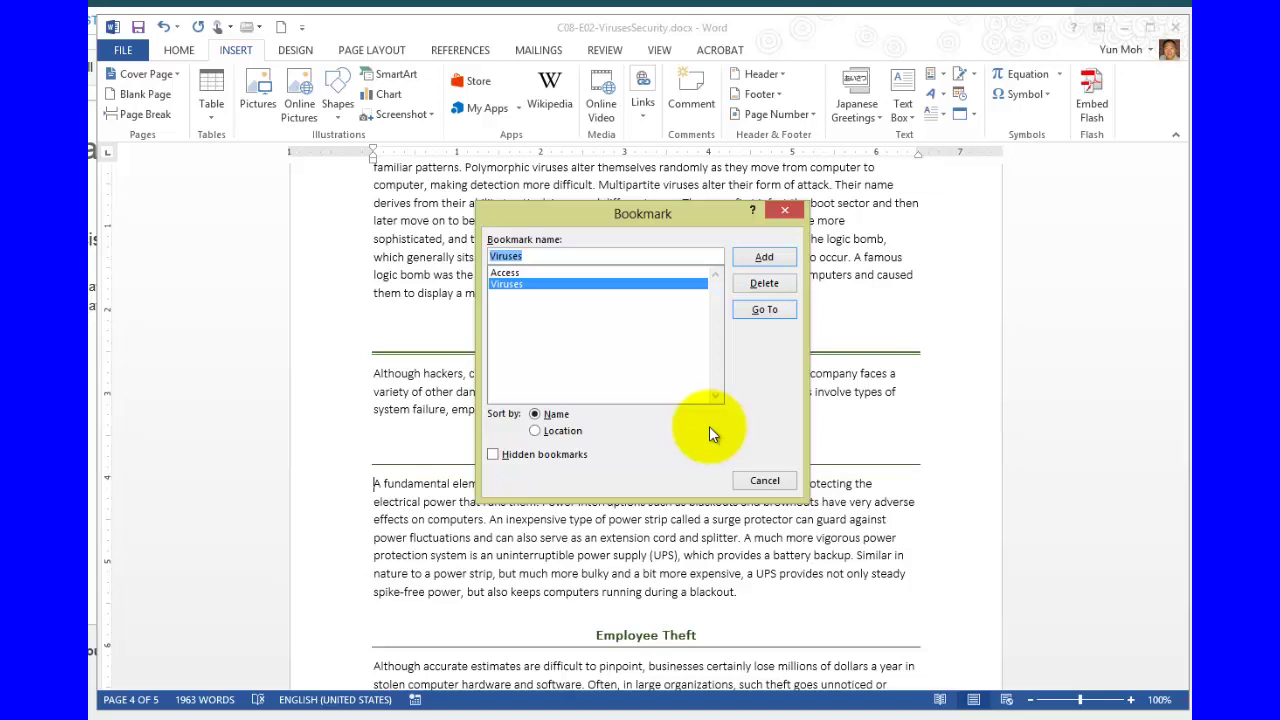
pyautogui.write('Elec')
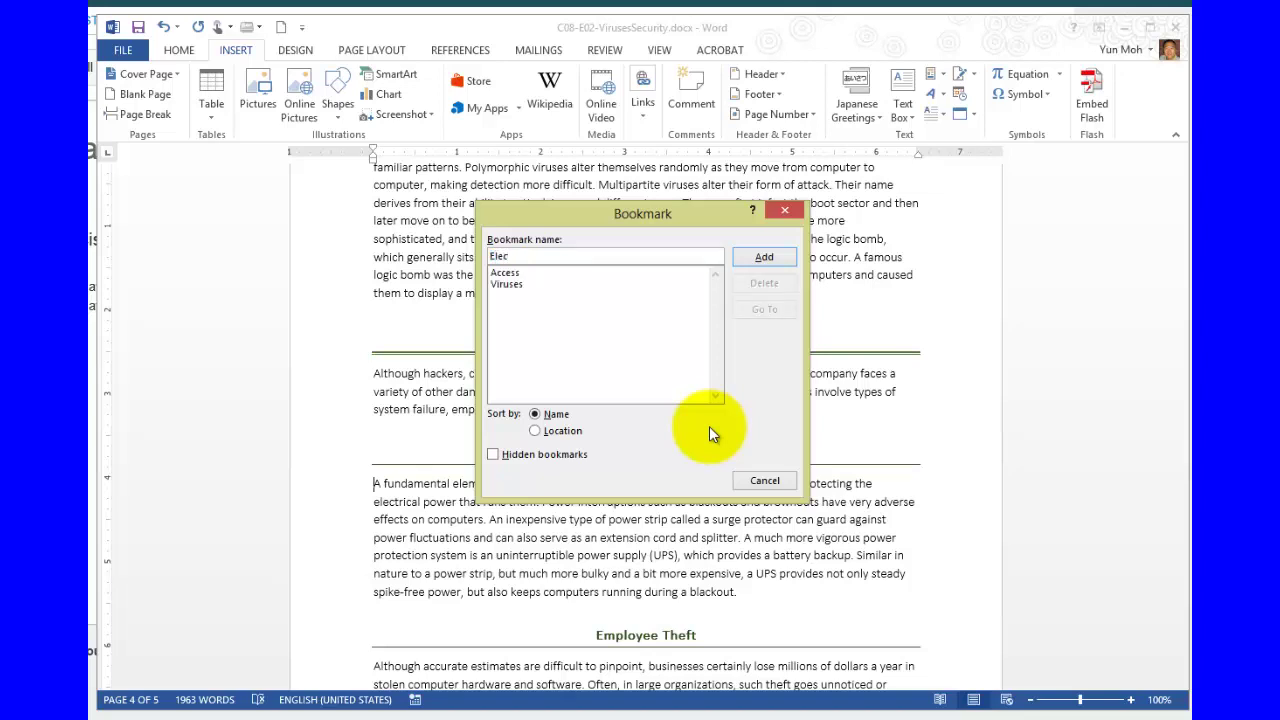
pyautogui.write('trical')
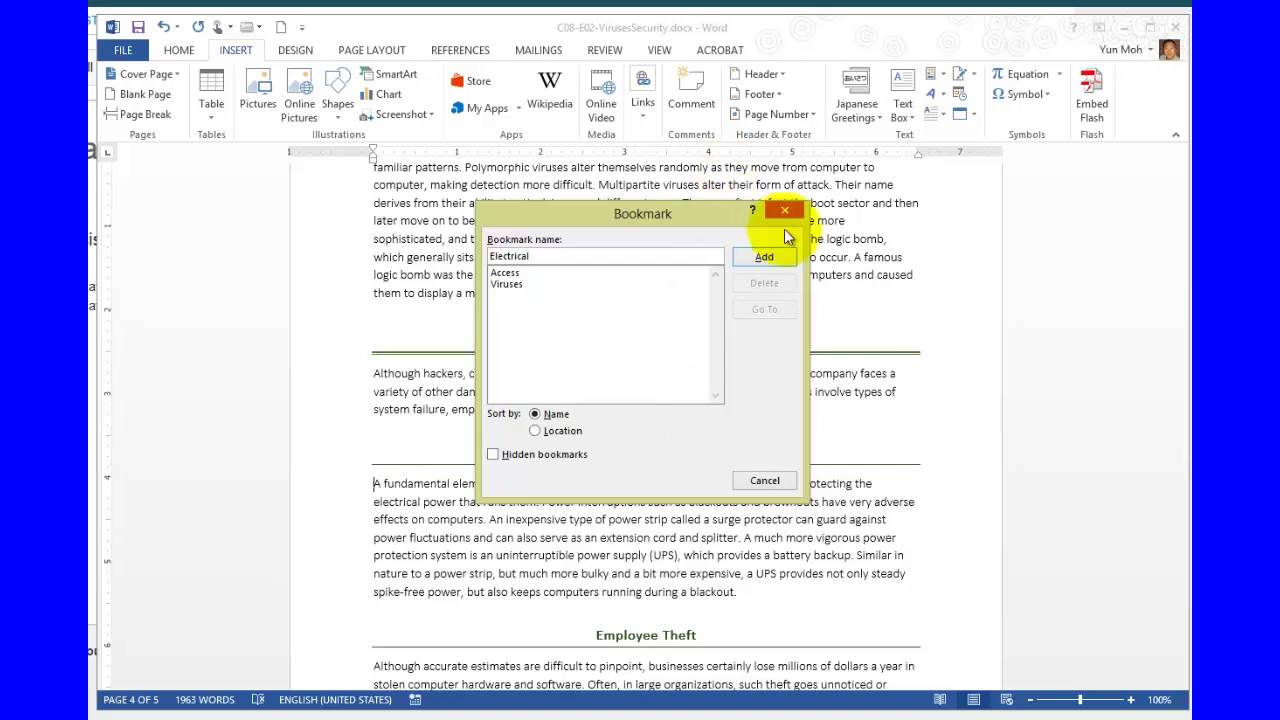
pyautogui.click(763, 259)
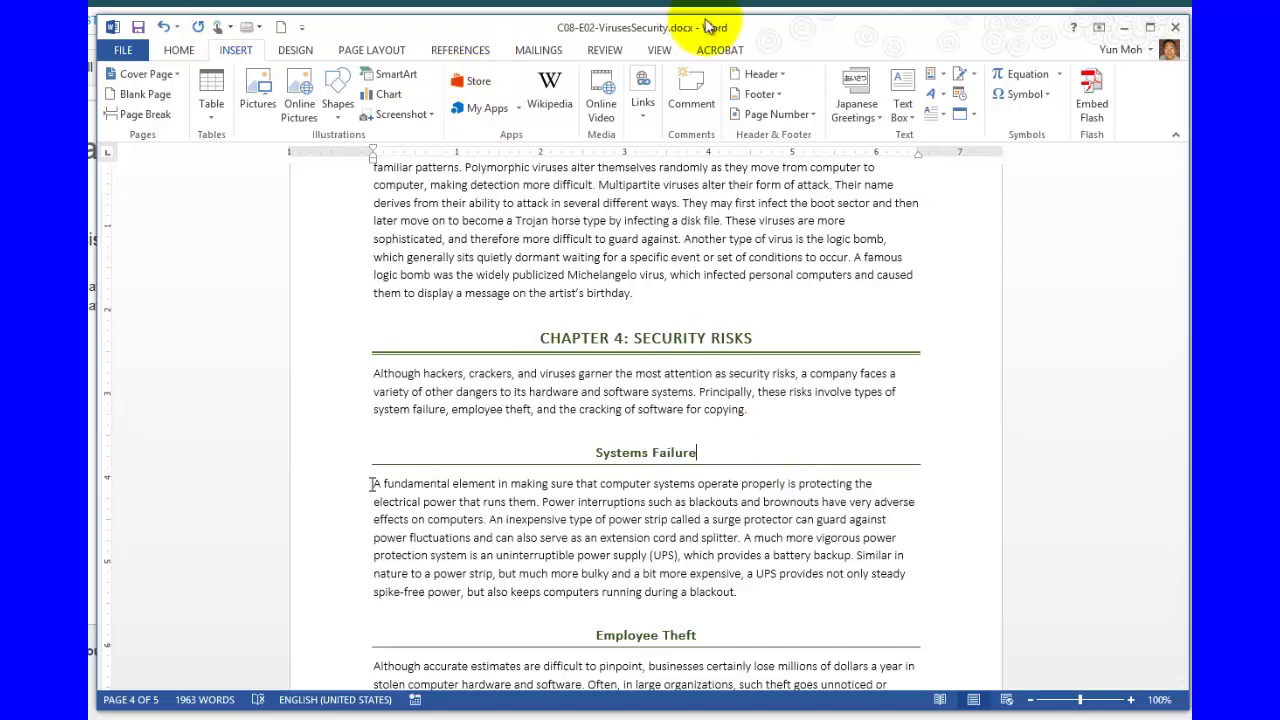
# Show the Navigation Pane and jump between page thumbnails 3, 2 and 4
pyautogui.click(659, 50)
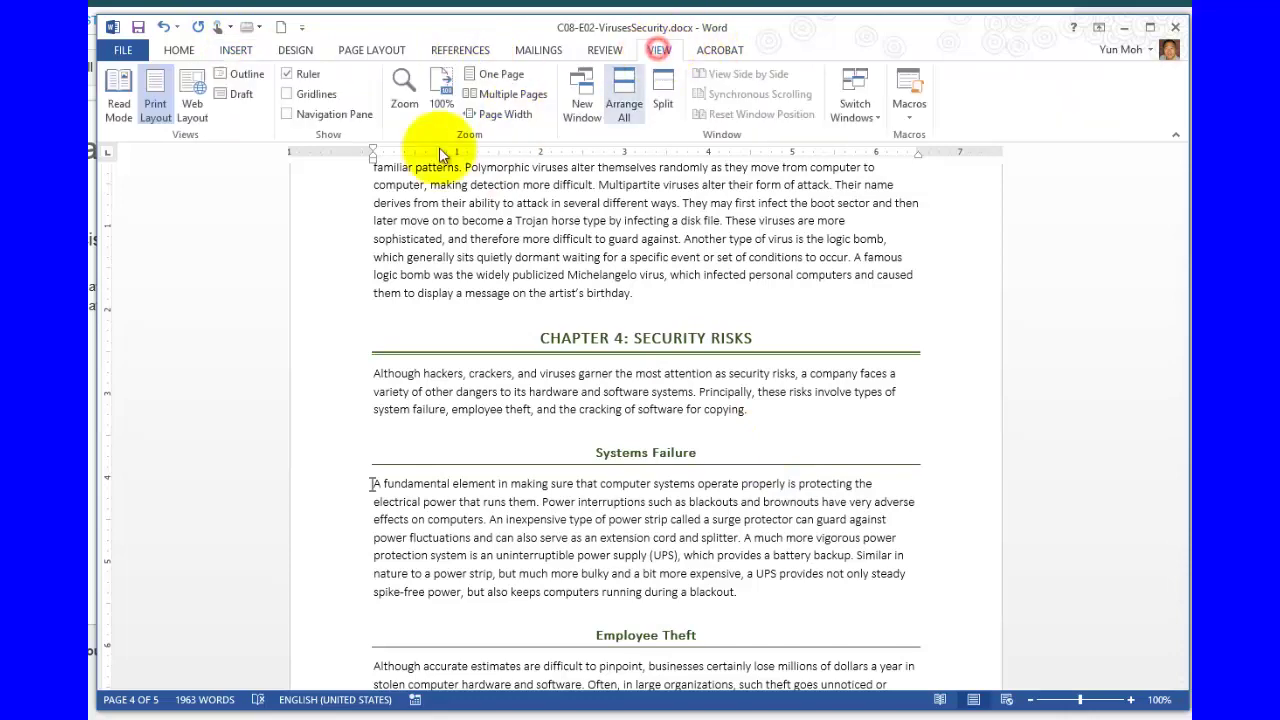
pyautogui.click(289, 115)
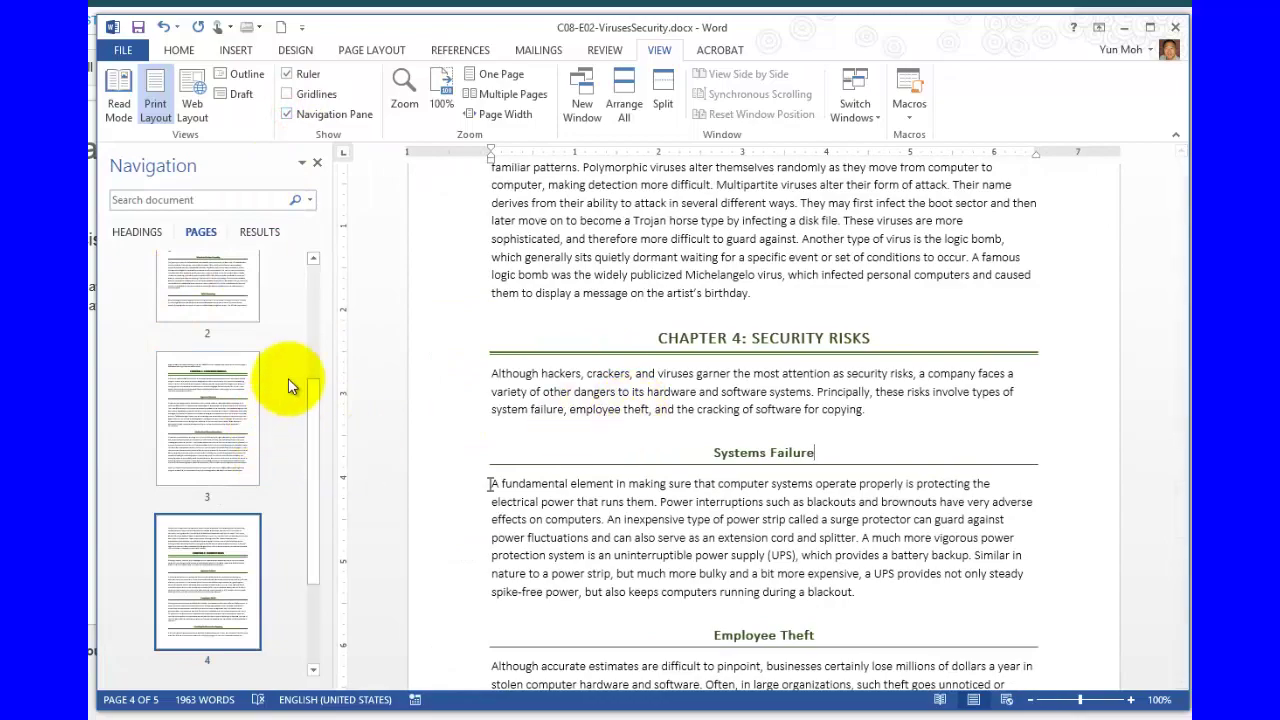
pyautogui.click(217, 436)
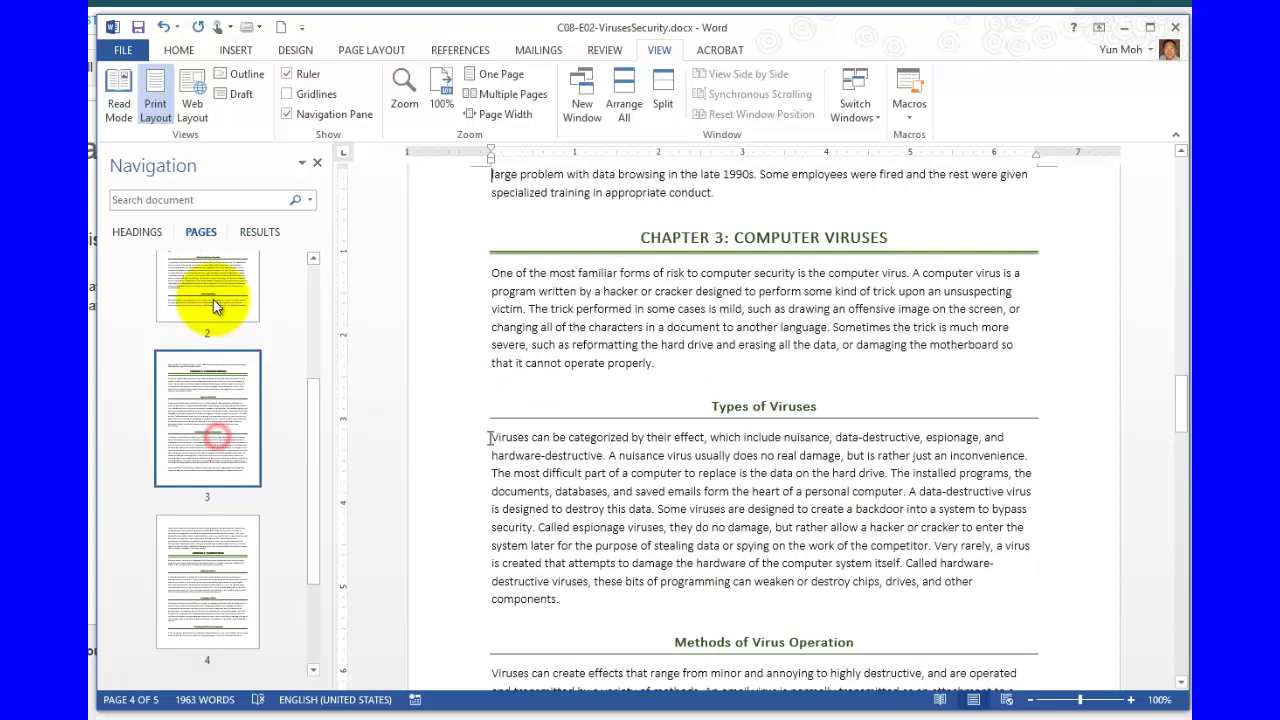
pyautogui.click(213, 299)
pyautogui.click(251, 586)
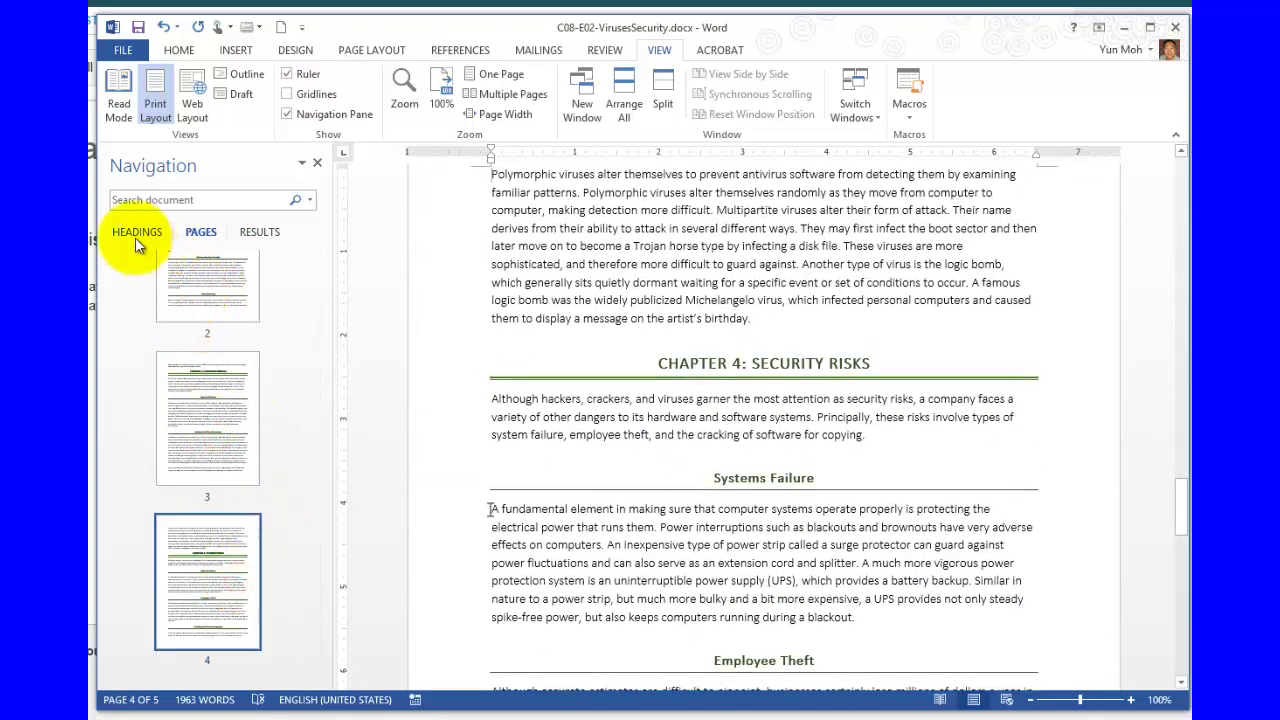
# Use the Headings outline to reach Spoofing, then User IDs and Passwords, and hide the pane
pyautogui.click(135, 237)
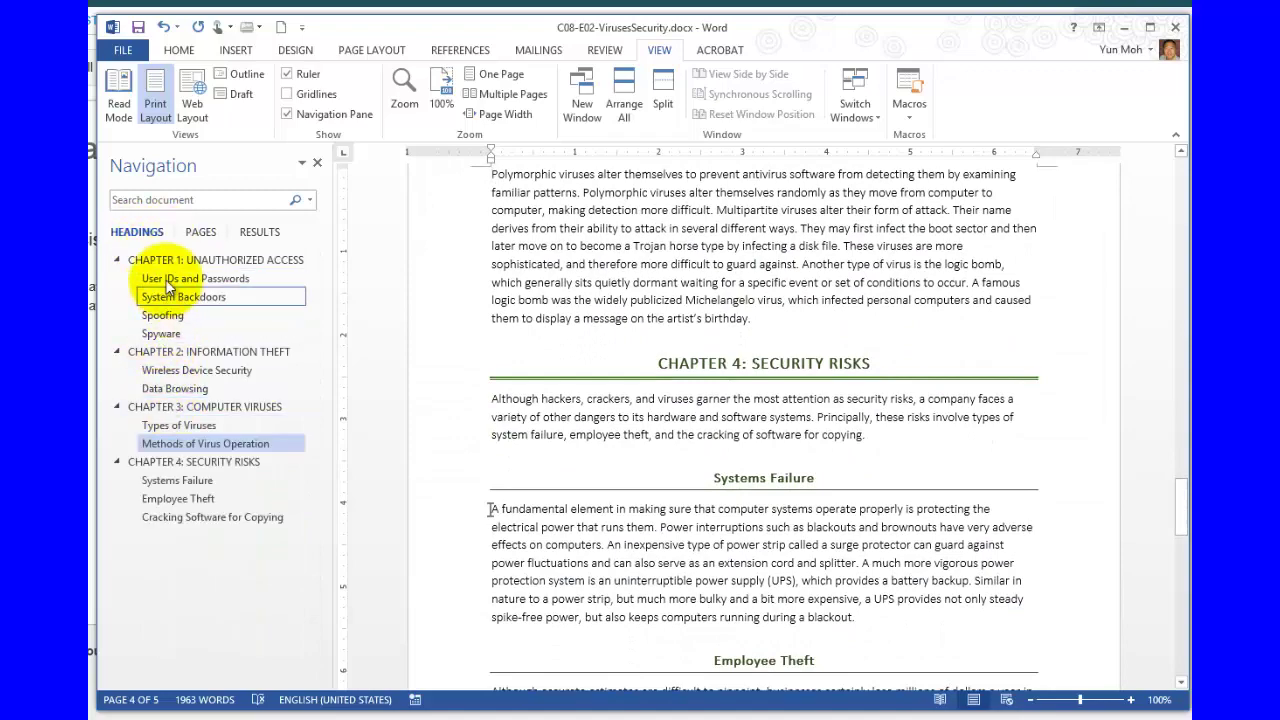
pyautogui.click(162, 315)
pyautogui.click(172, 279)
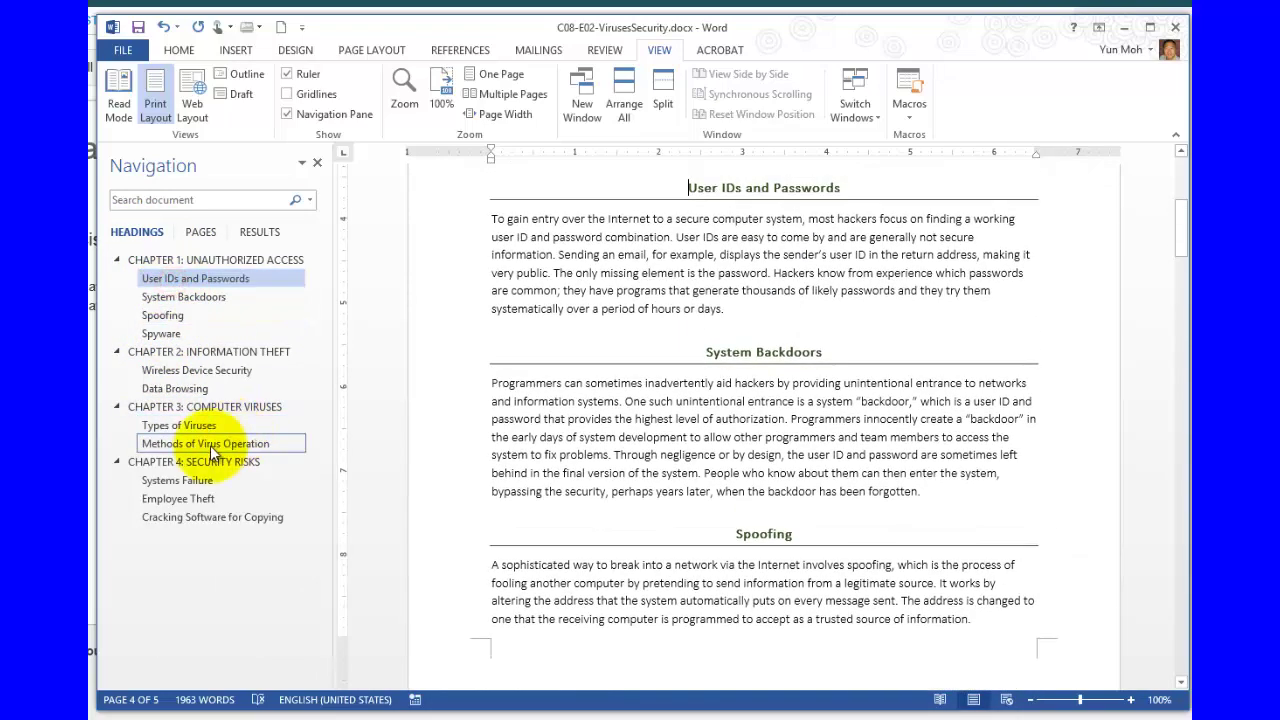
pyautogui.click(317, 163)
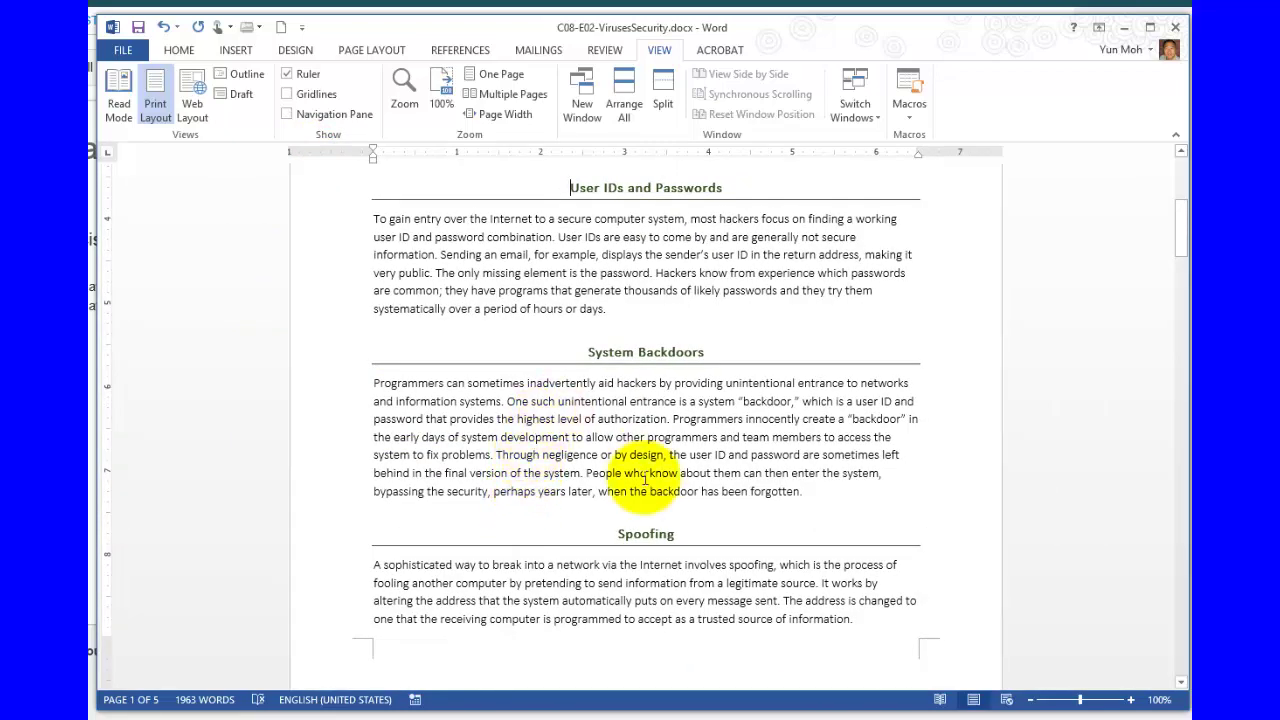
# Open the Bookmark dialog from Insert > Links and go to the Viruses bookmark
pyautogui.click(237, 50)
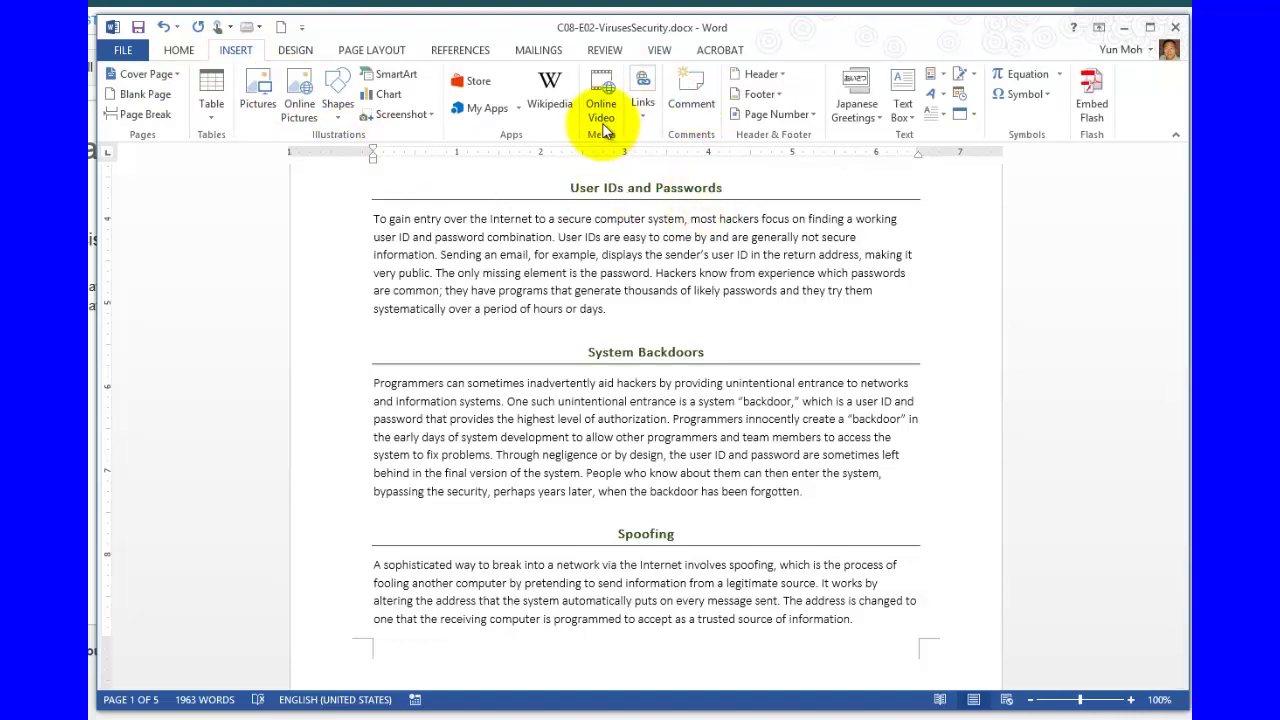
pyautogui.click(643, 108)
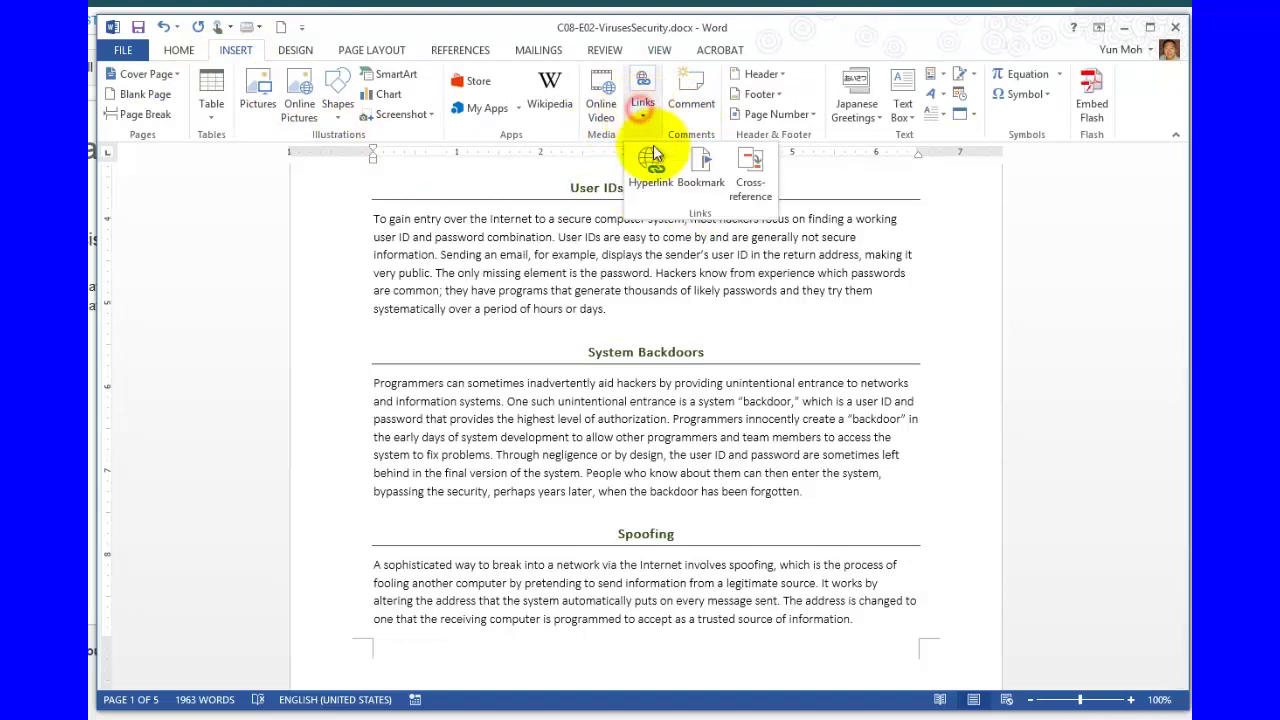
pyautogui.click(703, 190)
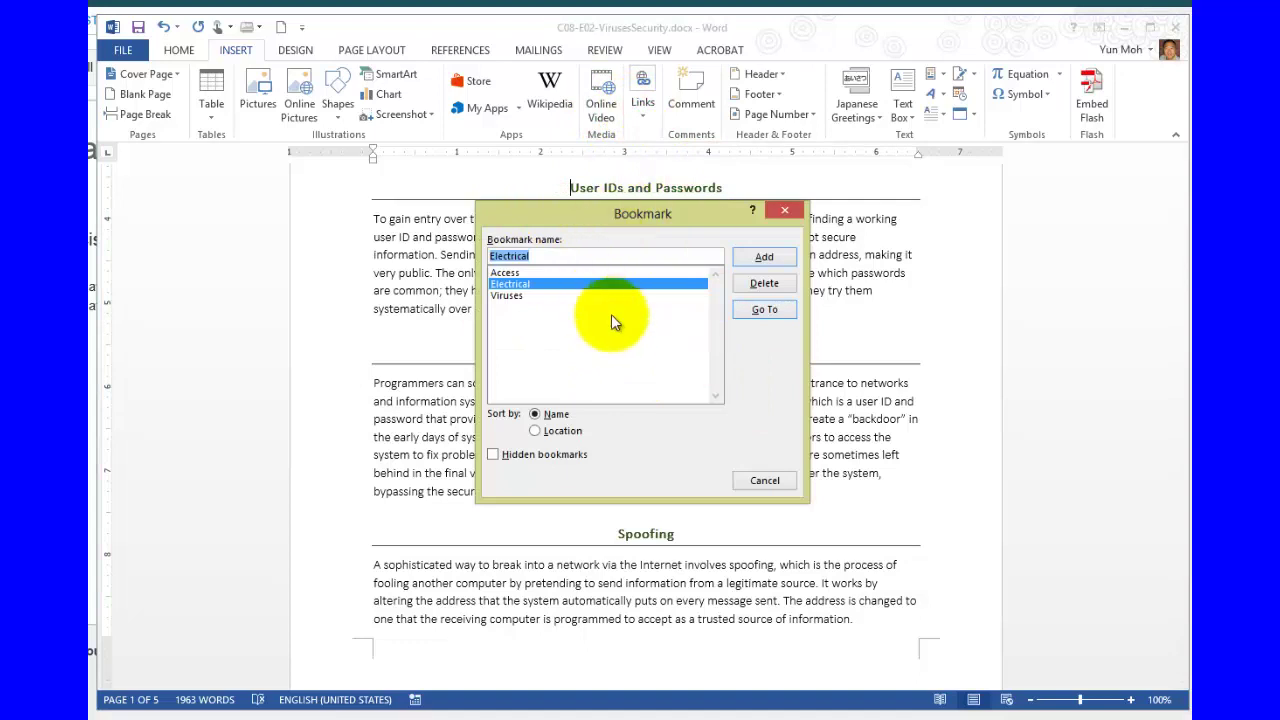
pyautogui.click(596, 352)
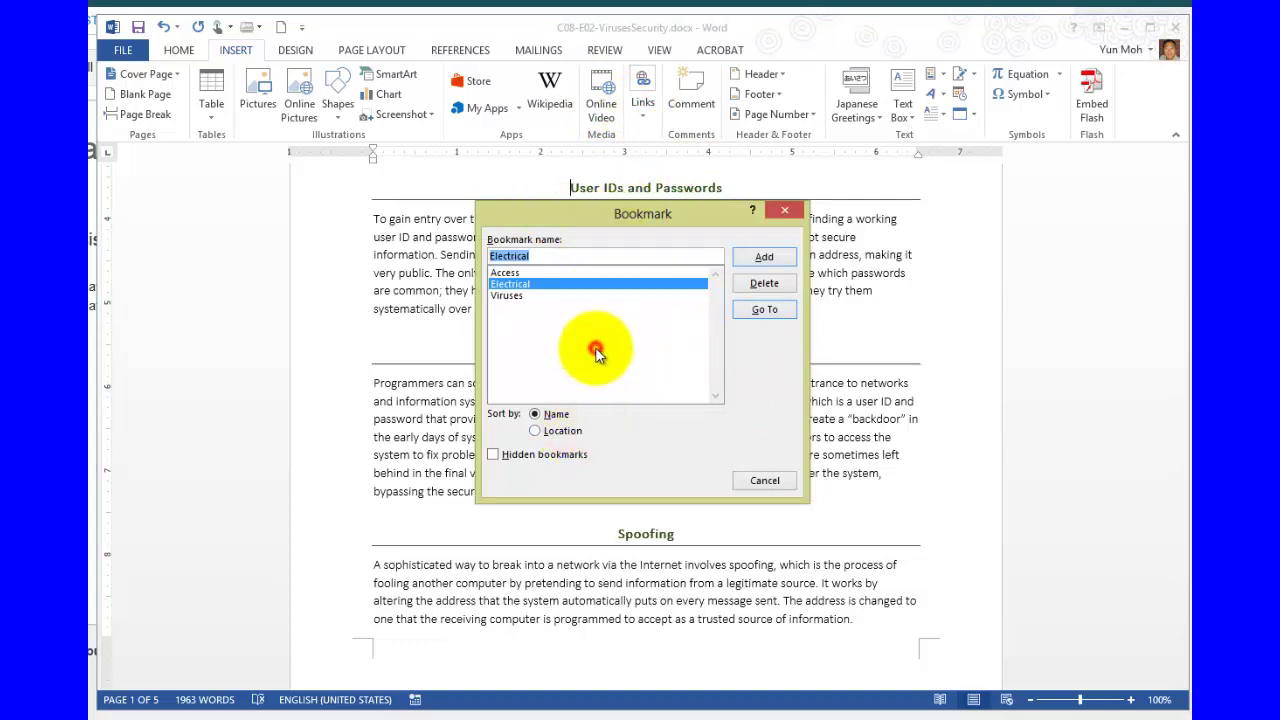
pyautogui.click(500, 295)
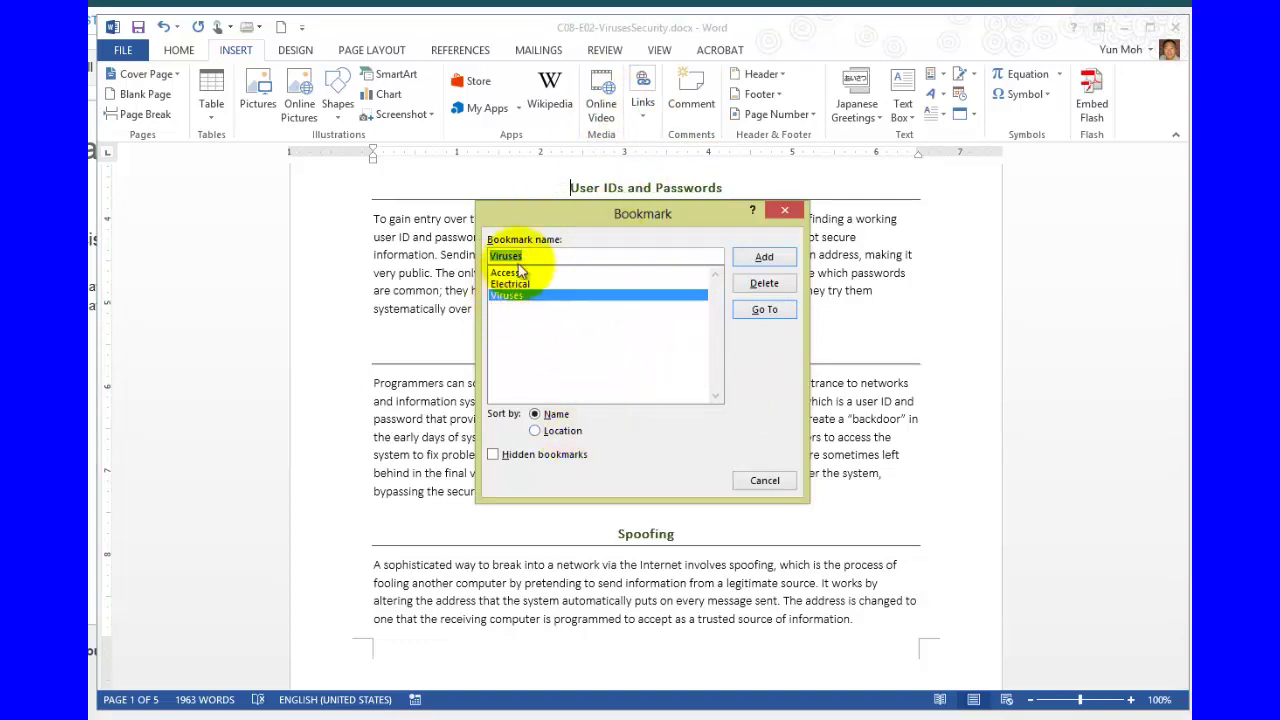
pyautogui.click(784, 312)
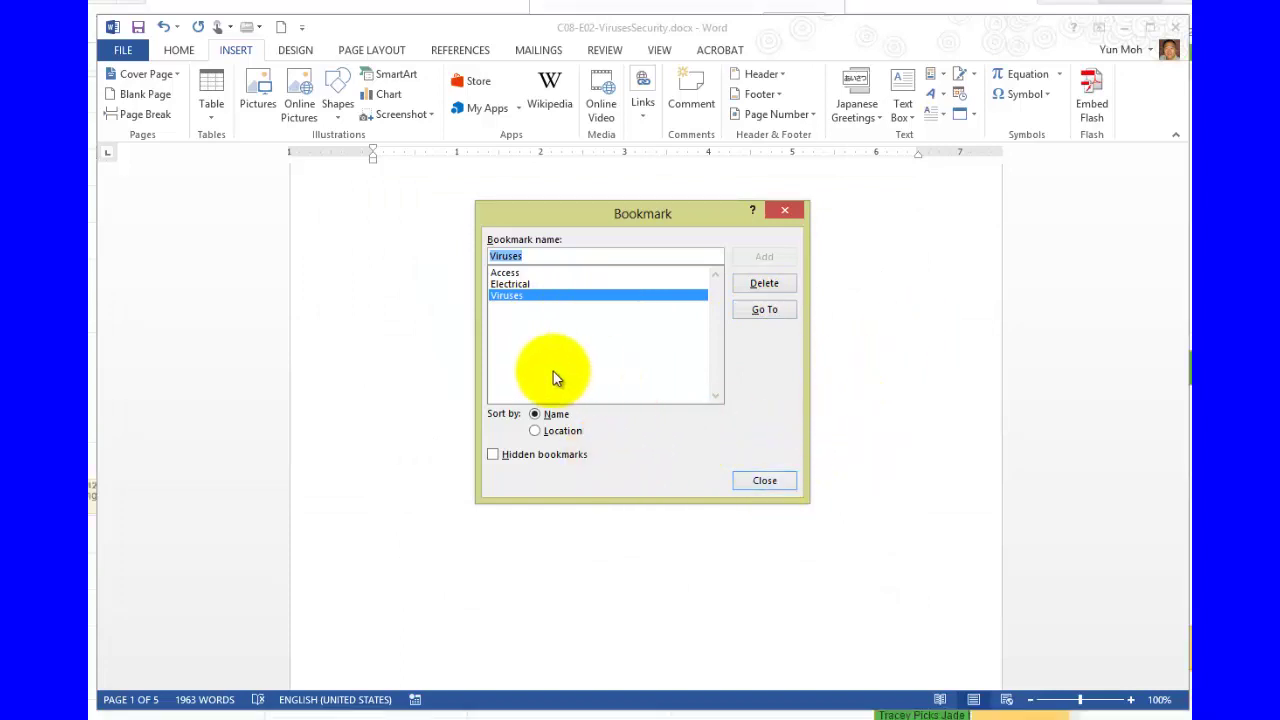
# Go to the Viruses bookmark again, then jump to the Access bookmark
pyautogui.click(515, 299)
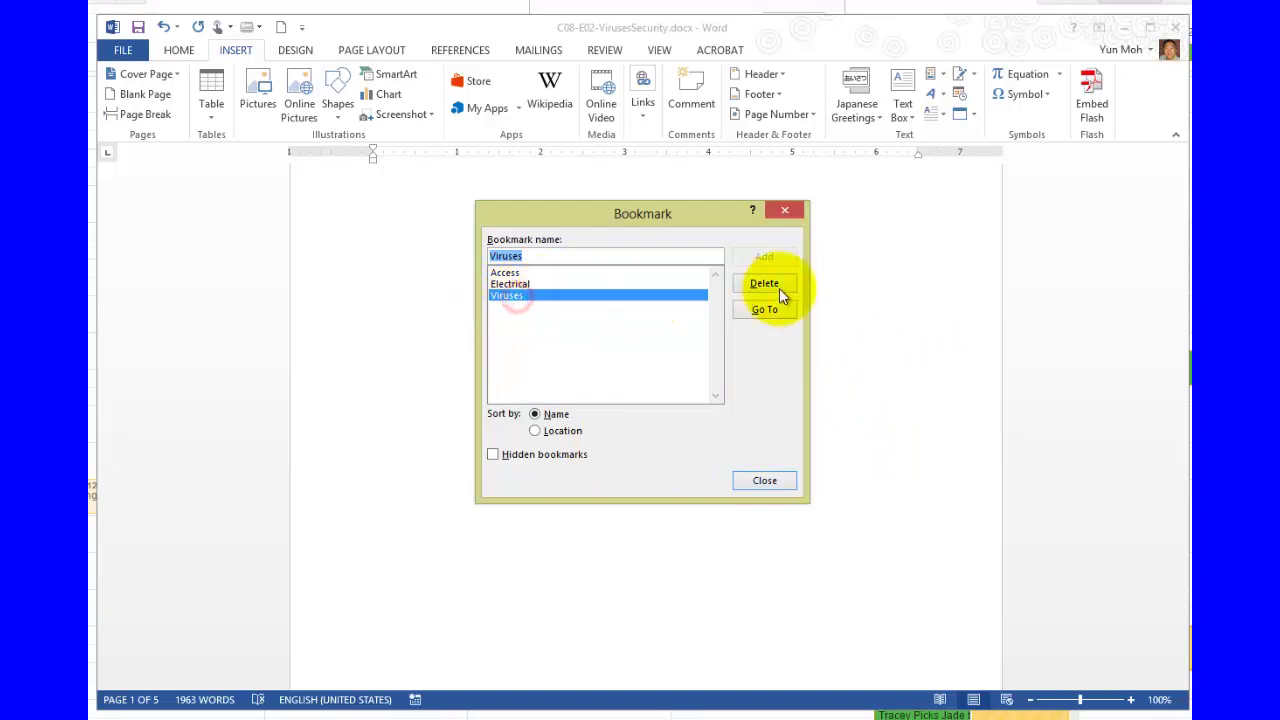
pyautogui.click(763, 306)
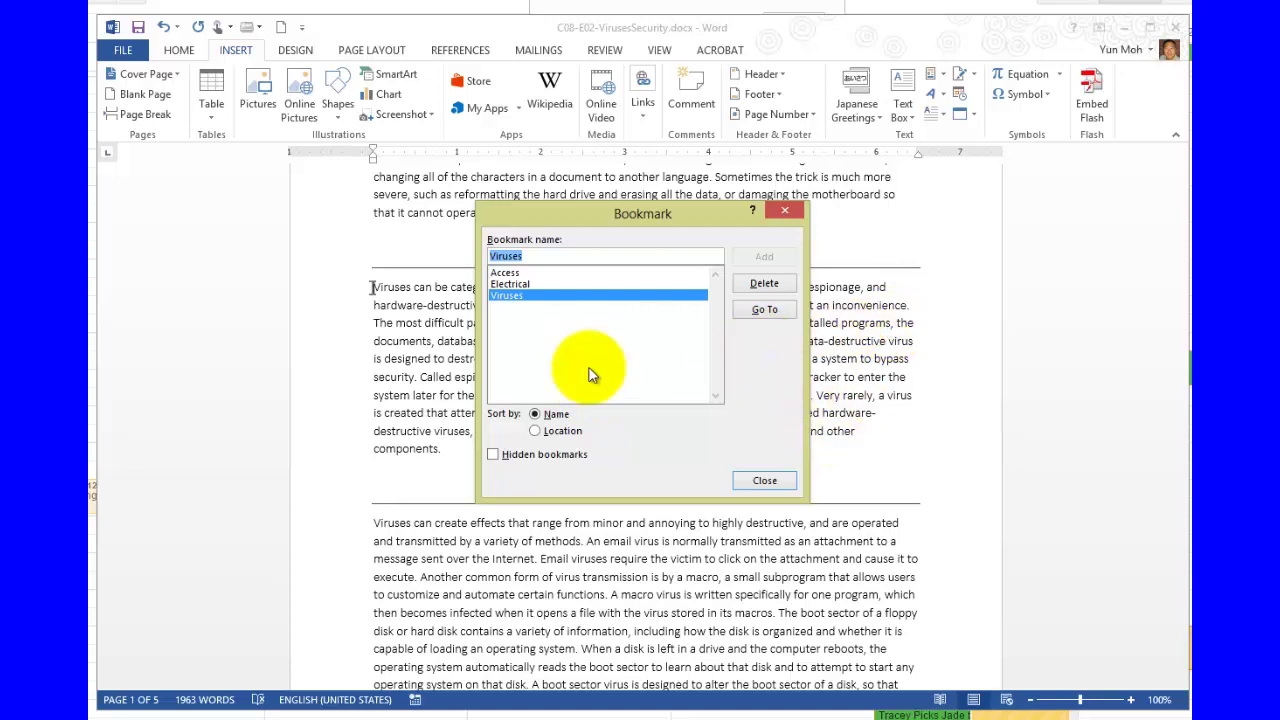
pyautogui.click(506, 272)
pyautogui.click(772, 311)
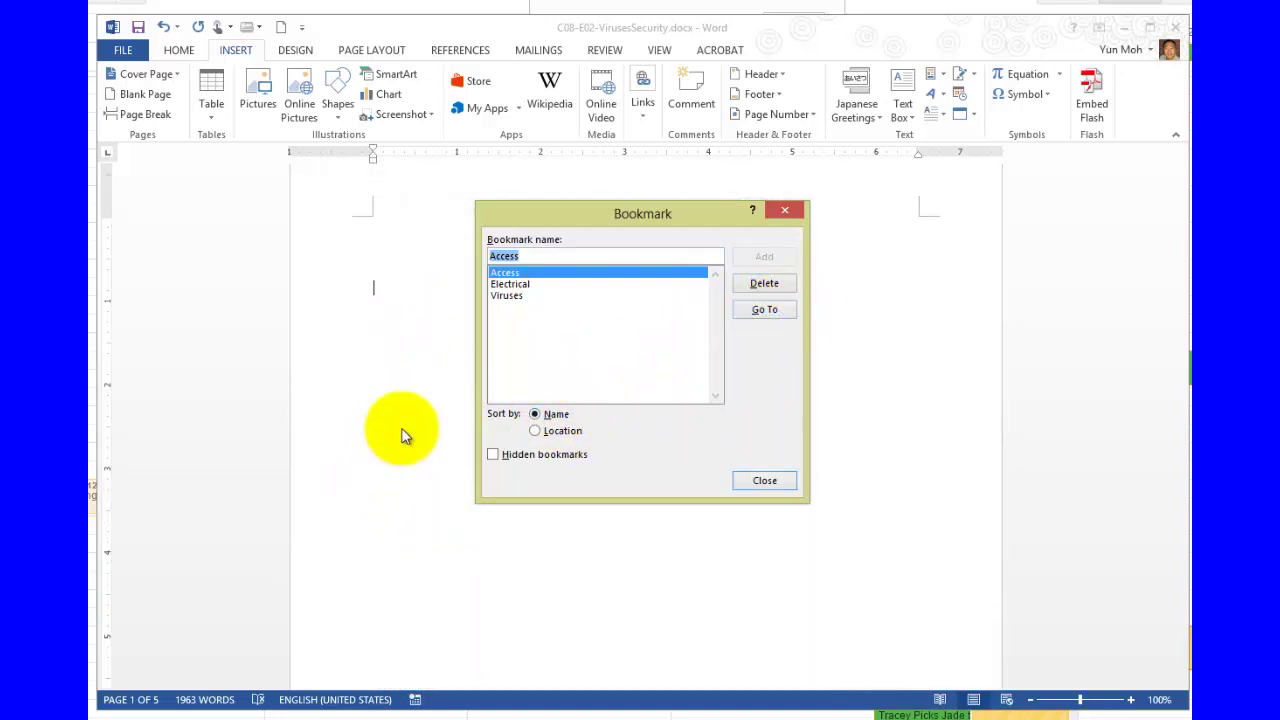
# Revisit Access, then select Electrical and jump to the paragraph on protecting electrical power
pyautogui.click(772, 312)
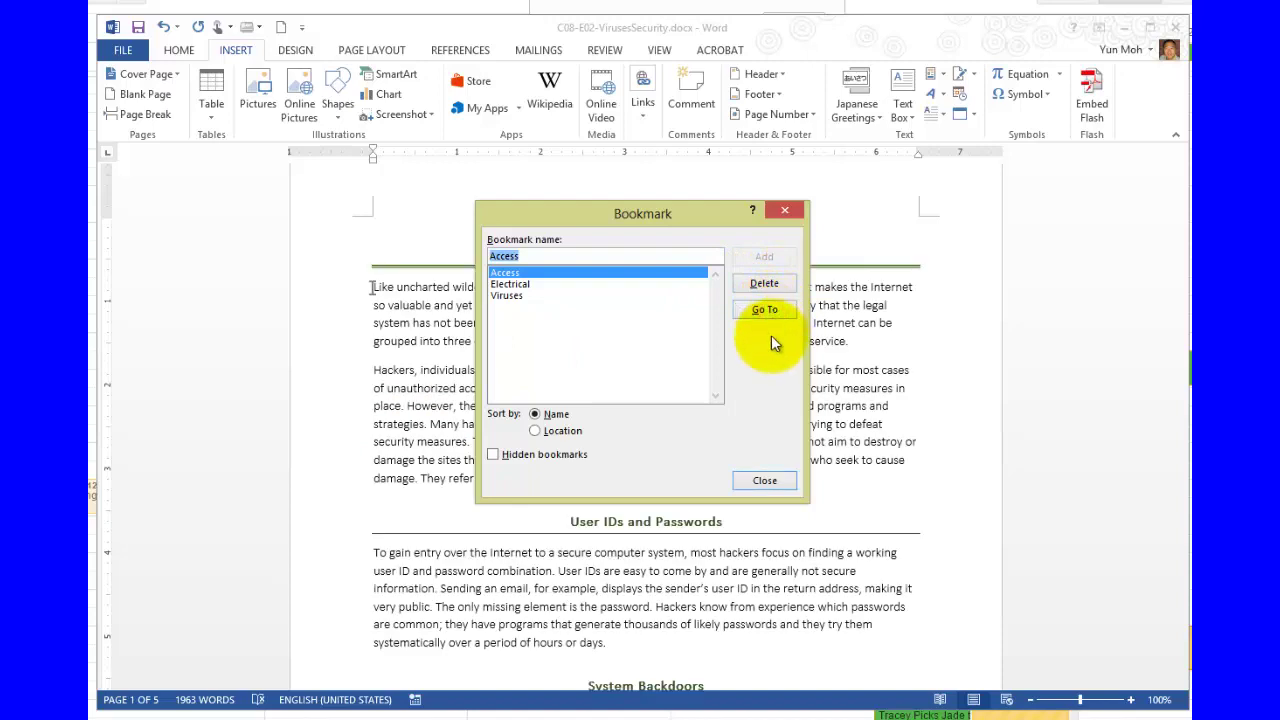
pyautogui.click(512, 284)
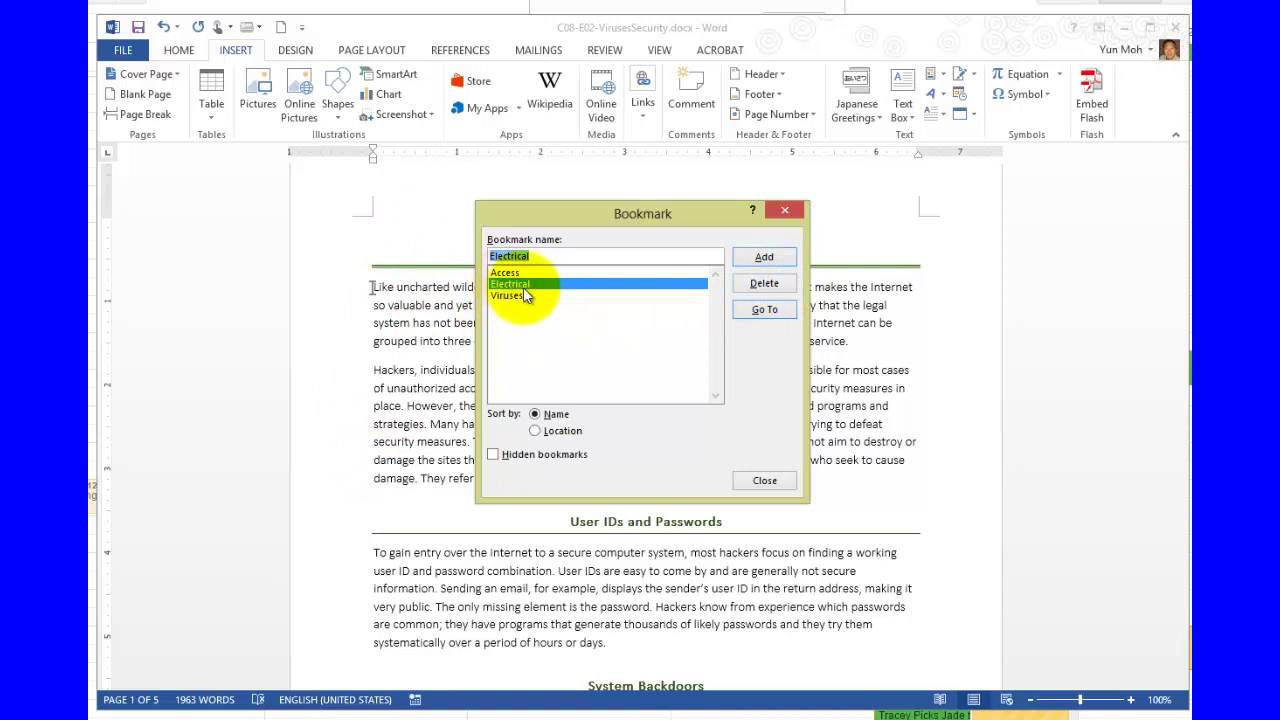
pyautogui.click(764, 309)
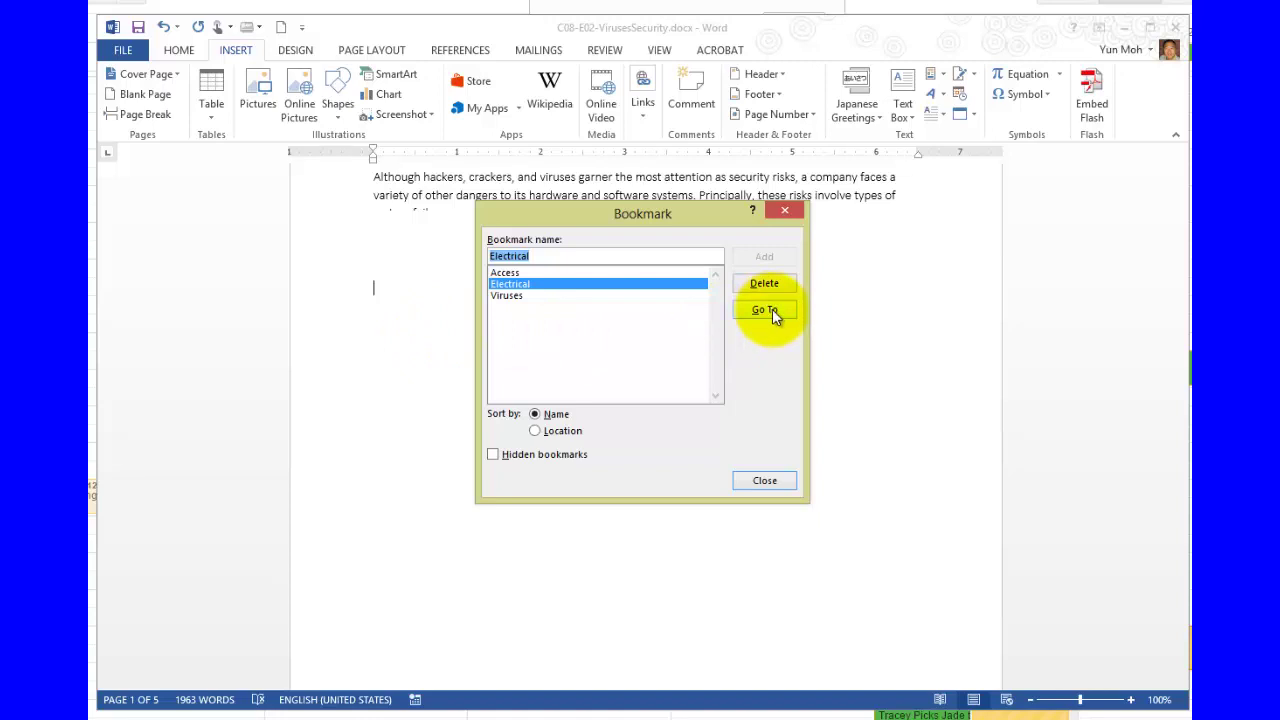
pyautogui.click(764, 310)
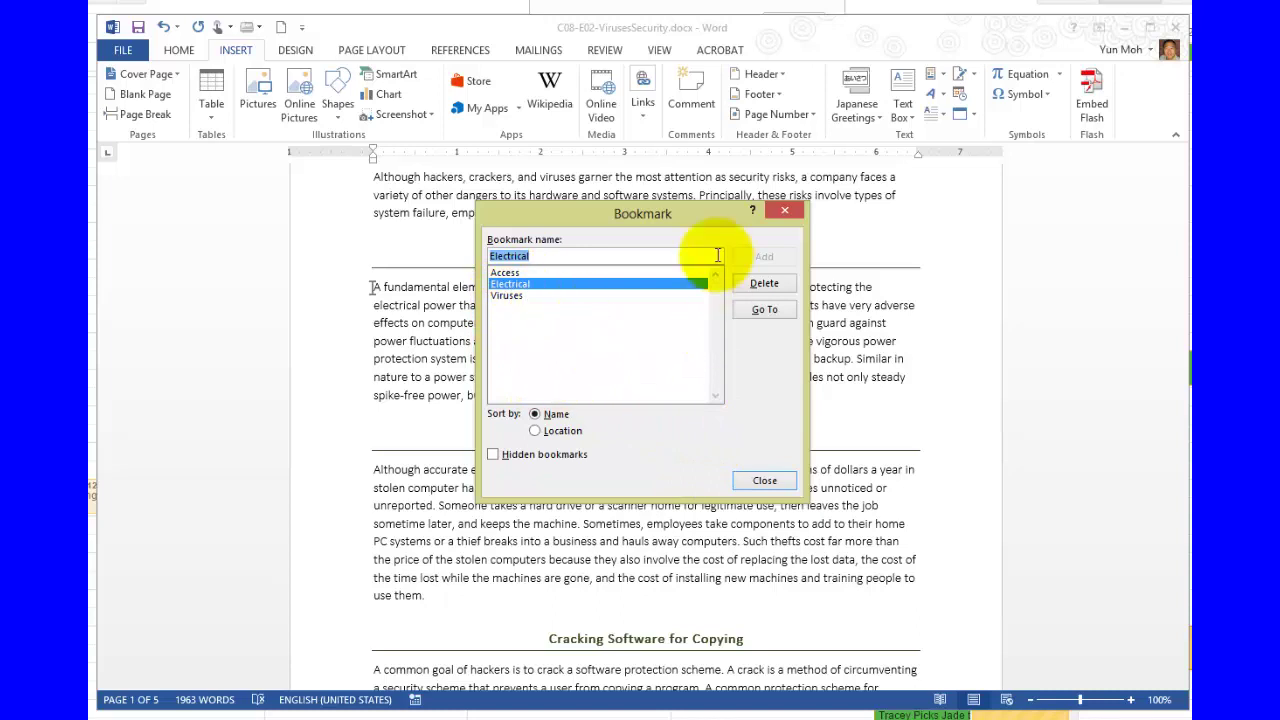
# Remove the Electrical bookmark in the Bookmark dialog, then close the dialog
pyautogui.click(764, 284)
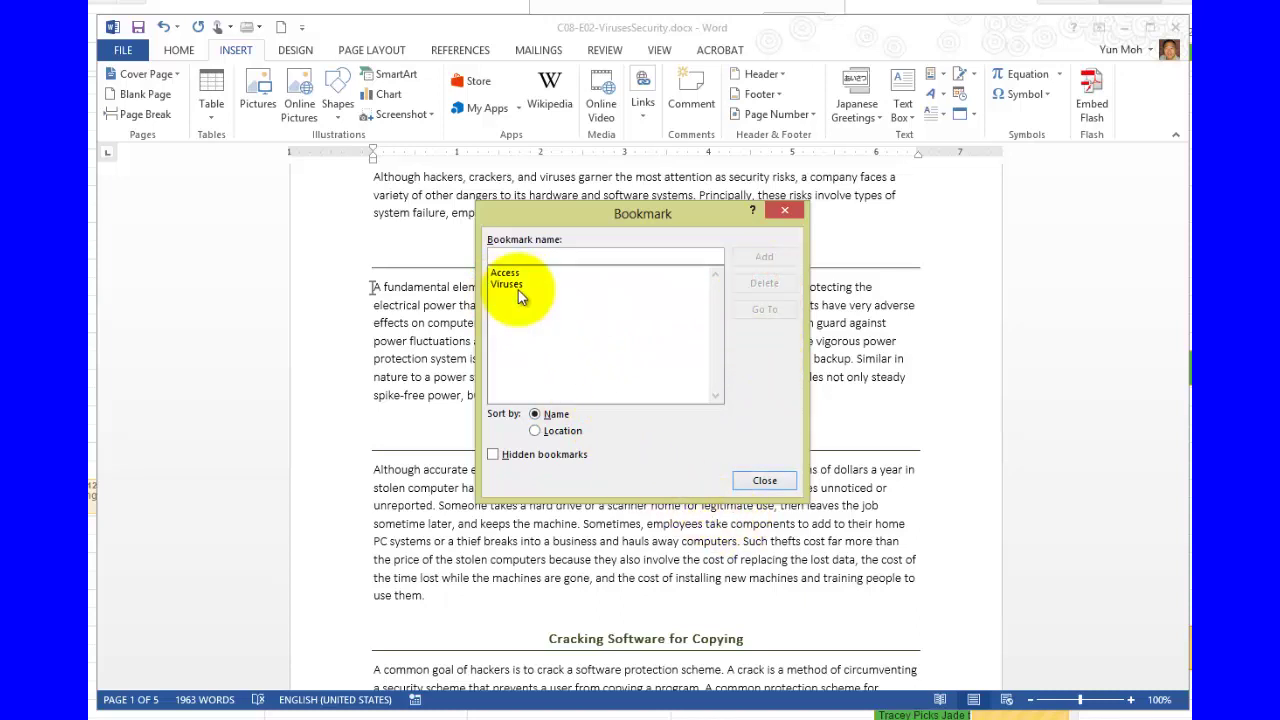
pyautogui.click(765, 482)
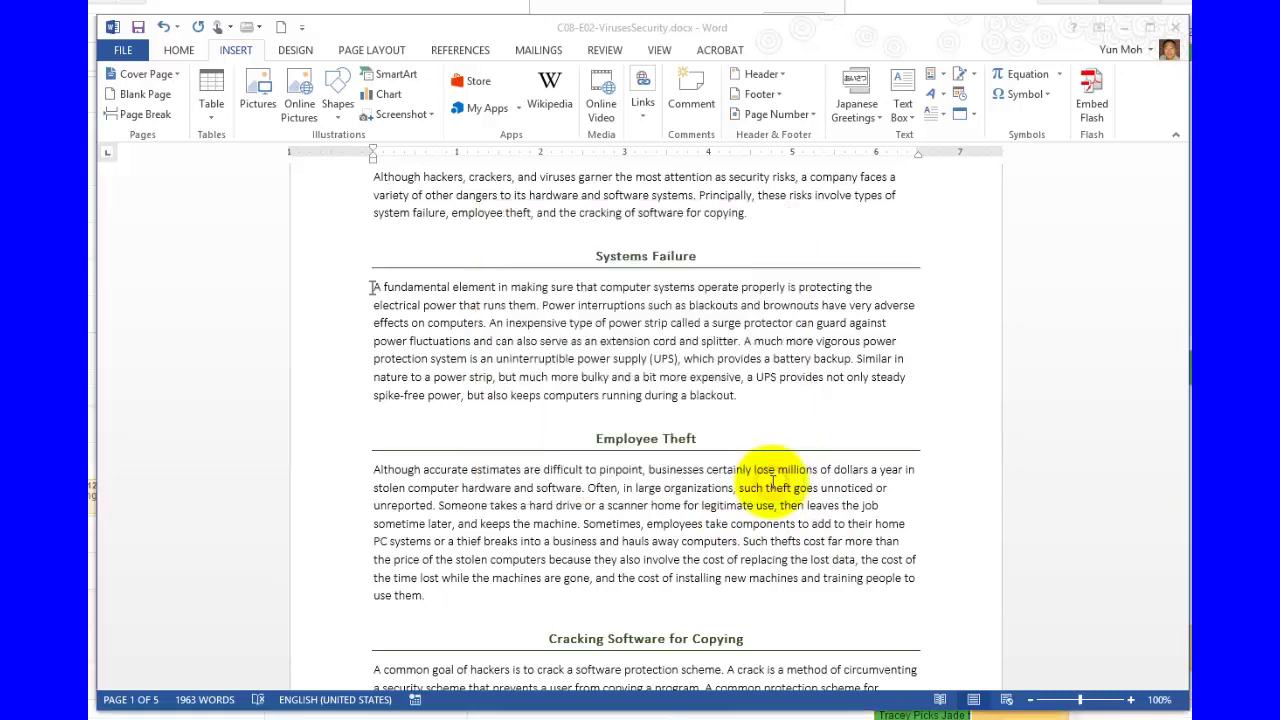